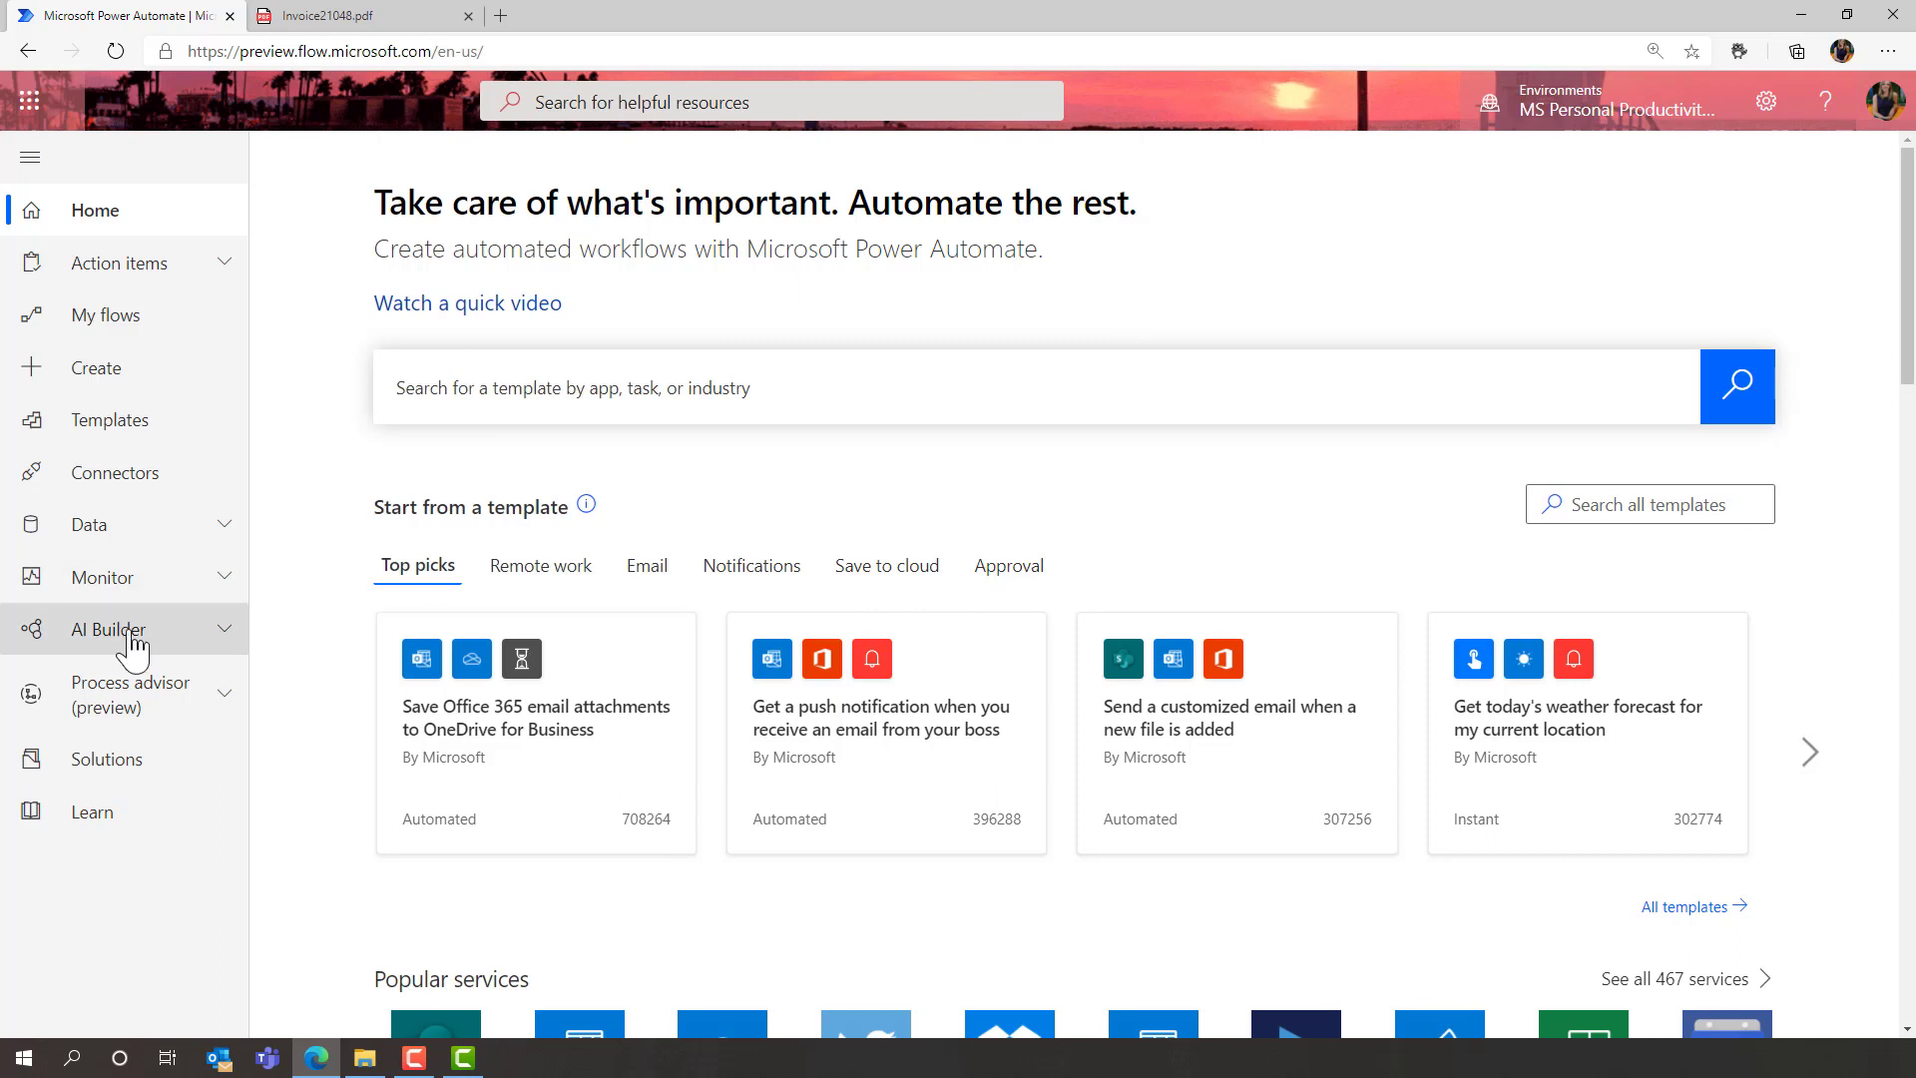
- Open the AI Builder build page and look through the available model types
left_click(222, 638)
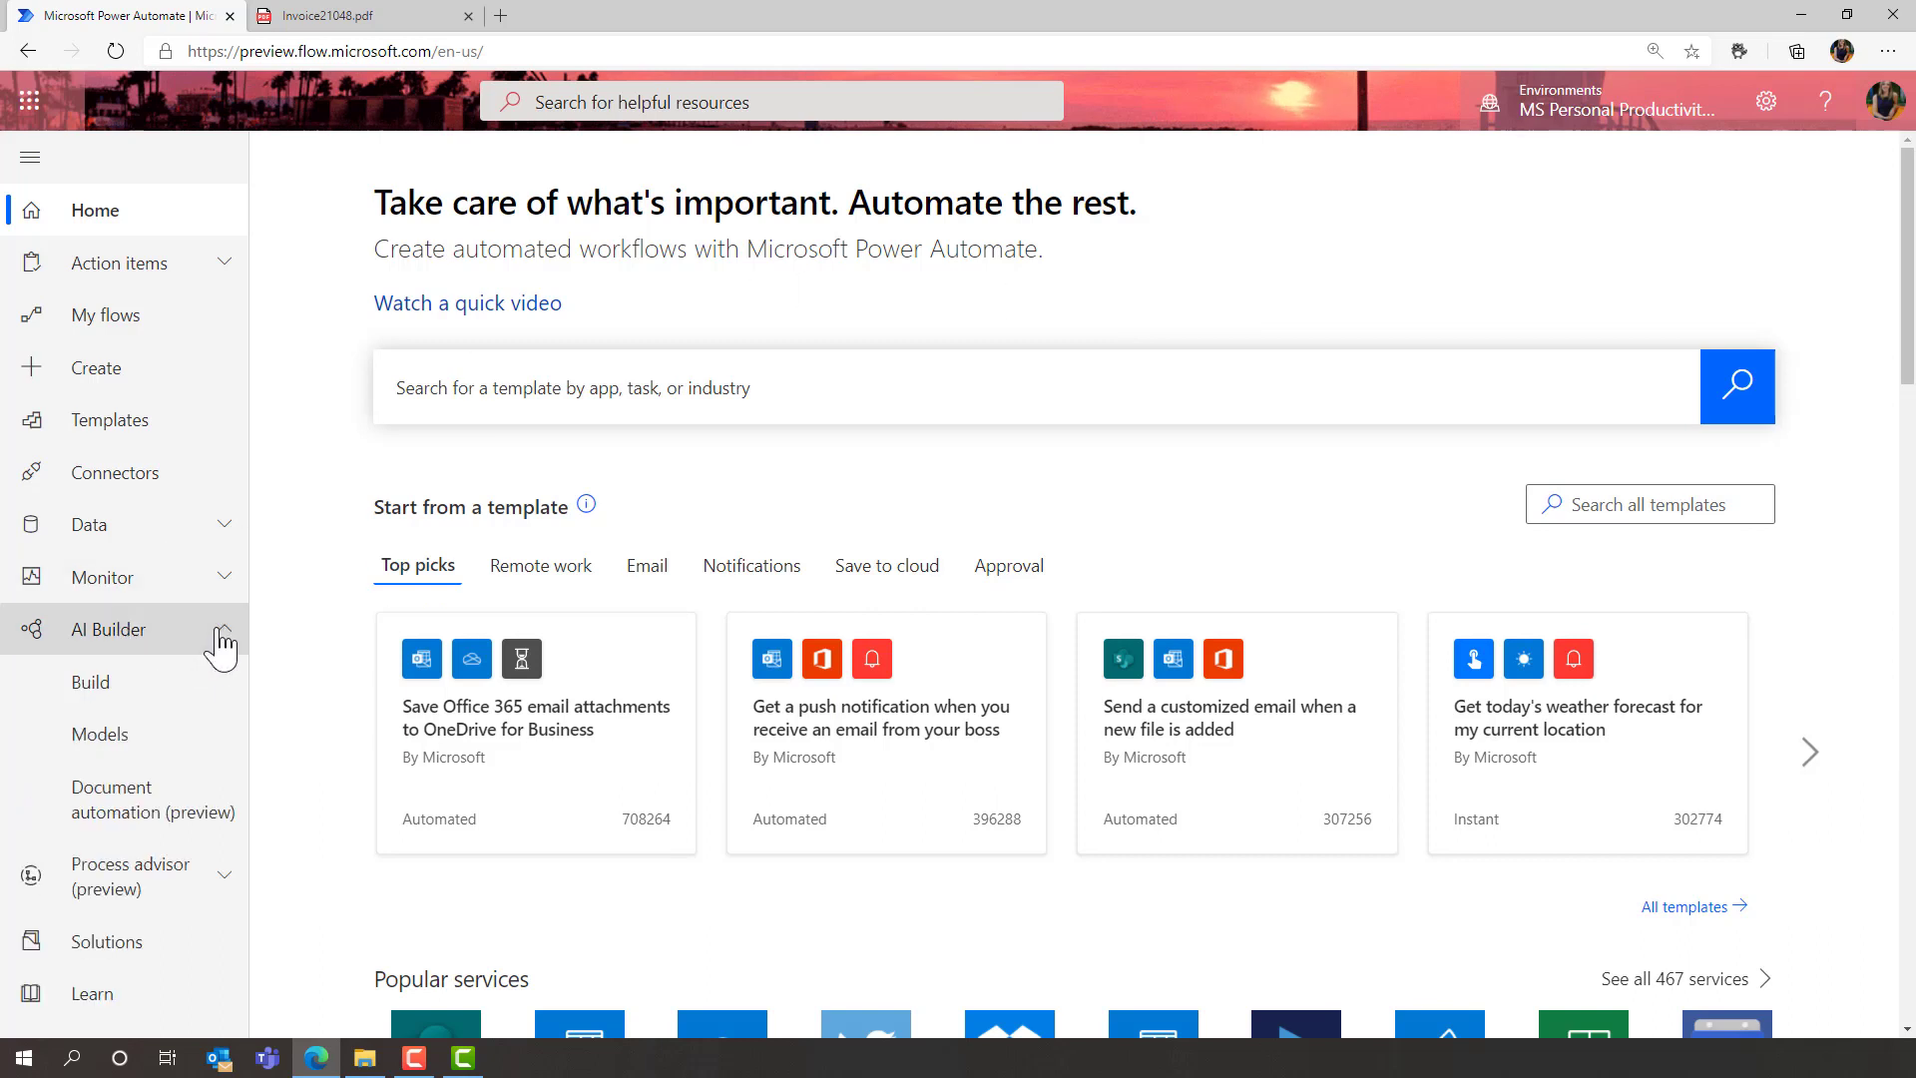
left_click(95, 682)
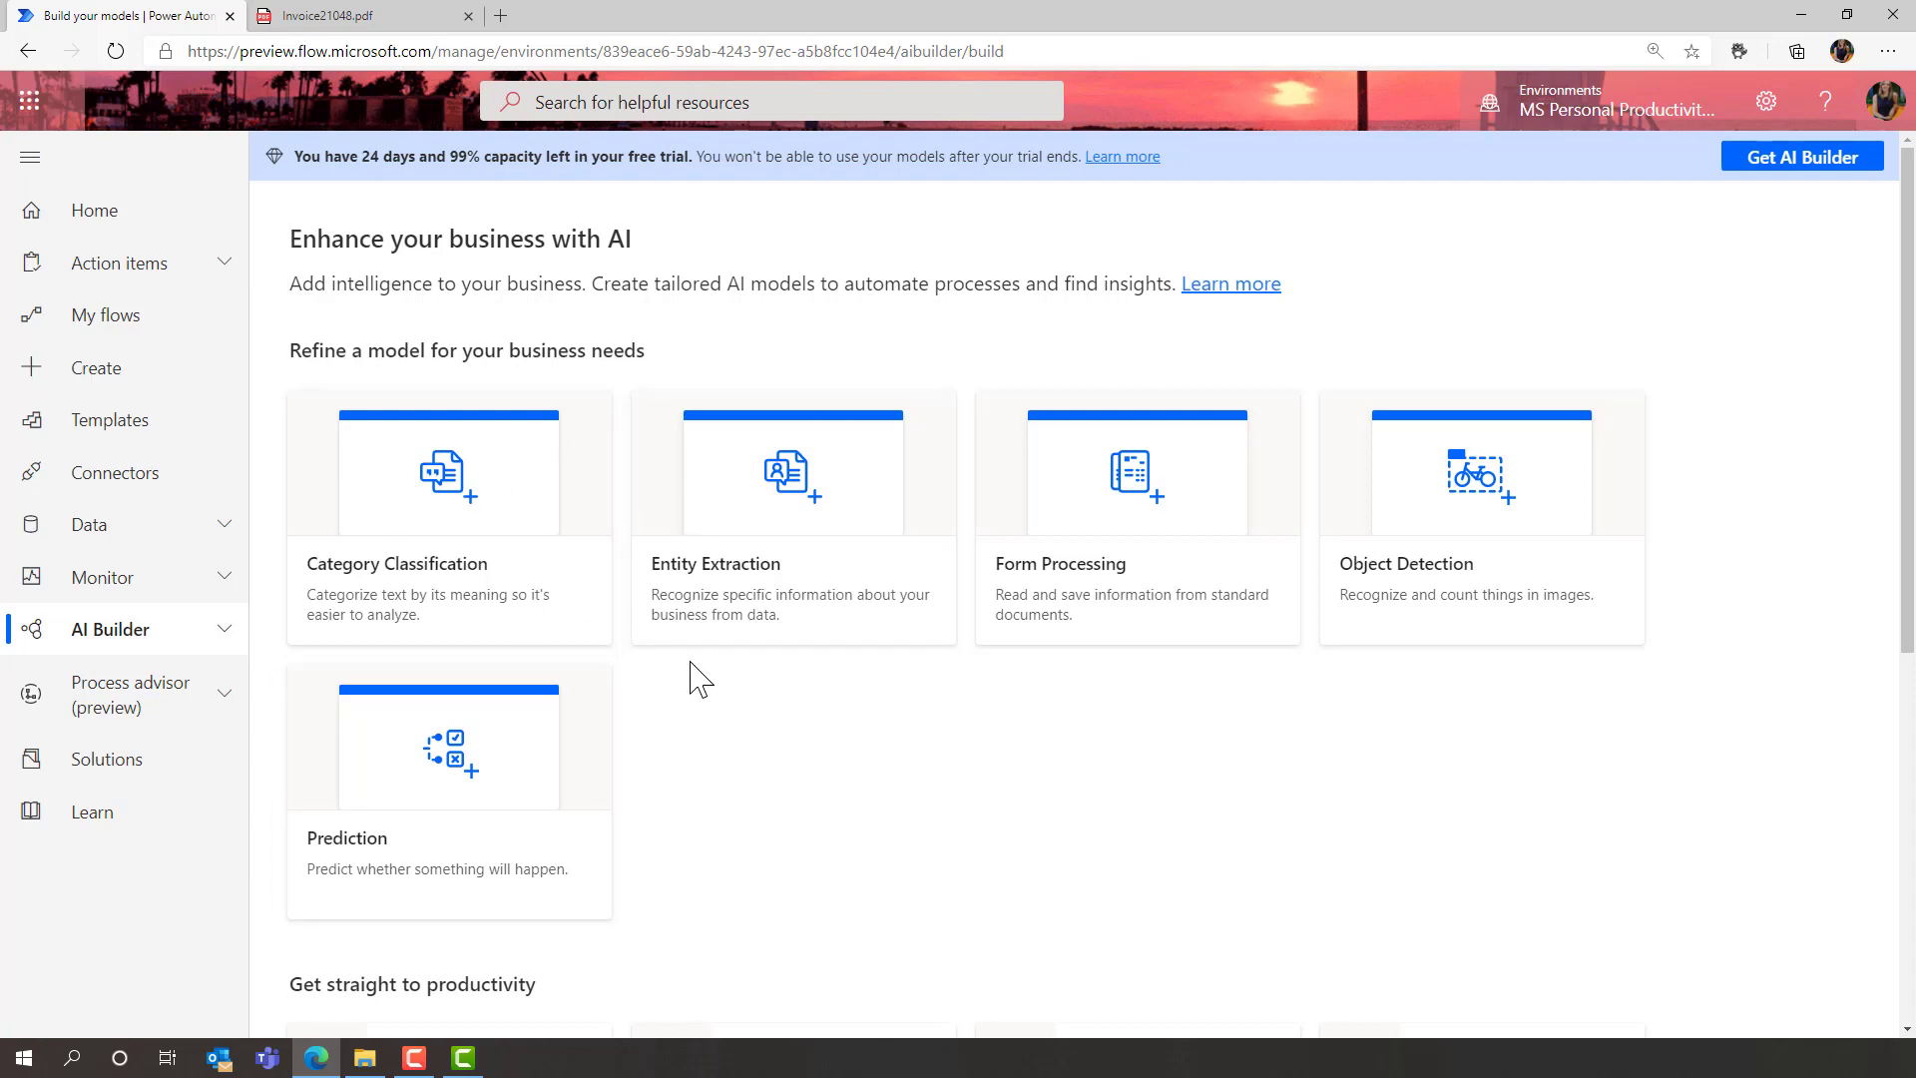
scroll(702, 681, "down", 6)
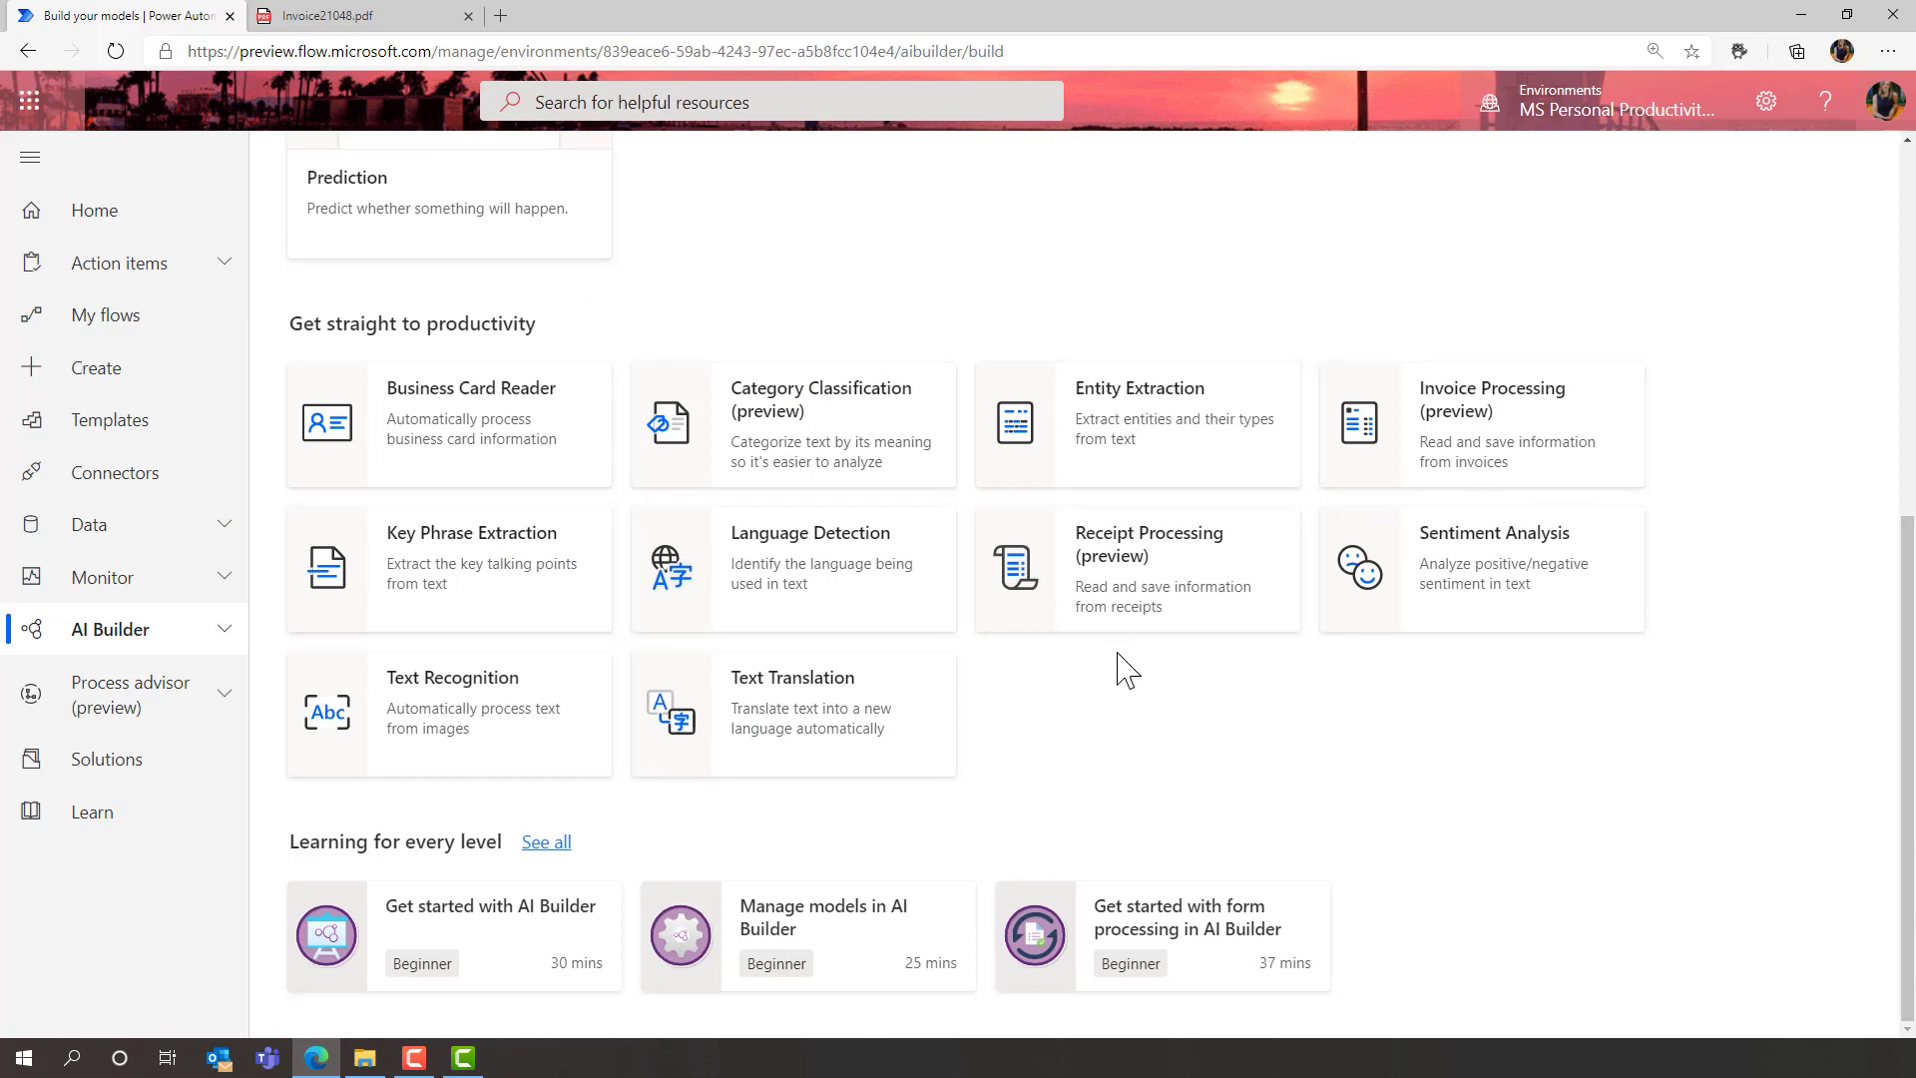
scroll(1126, 666, "up", 6)
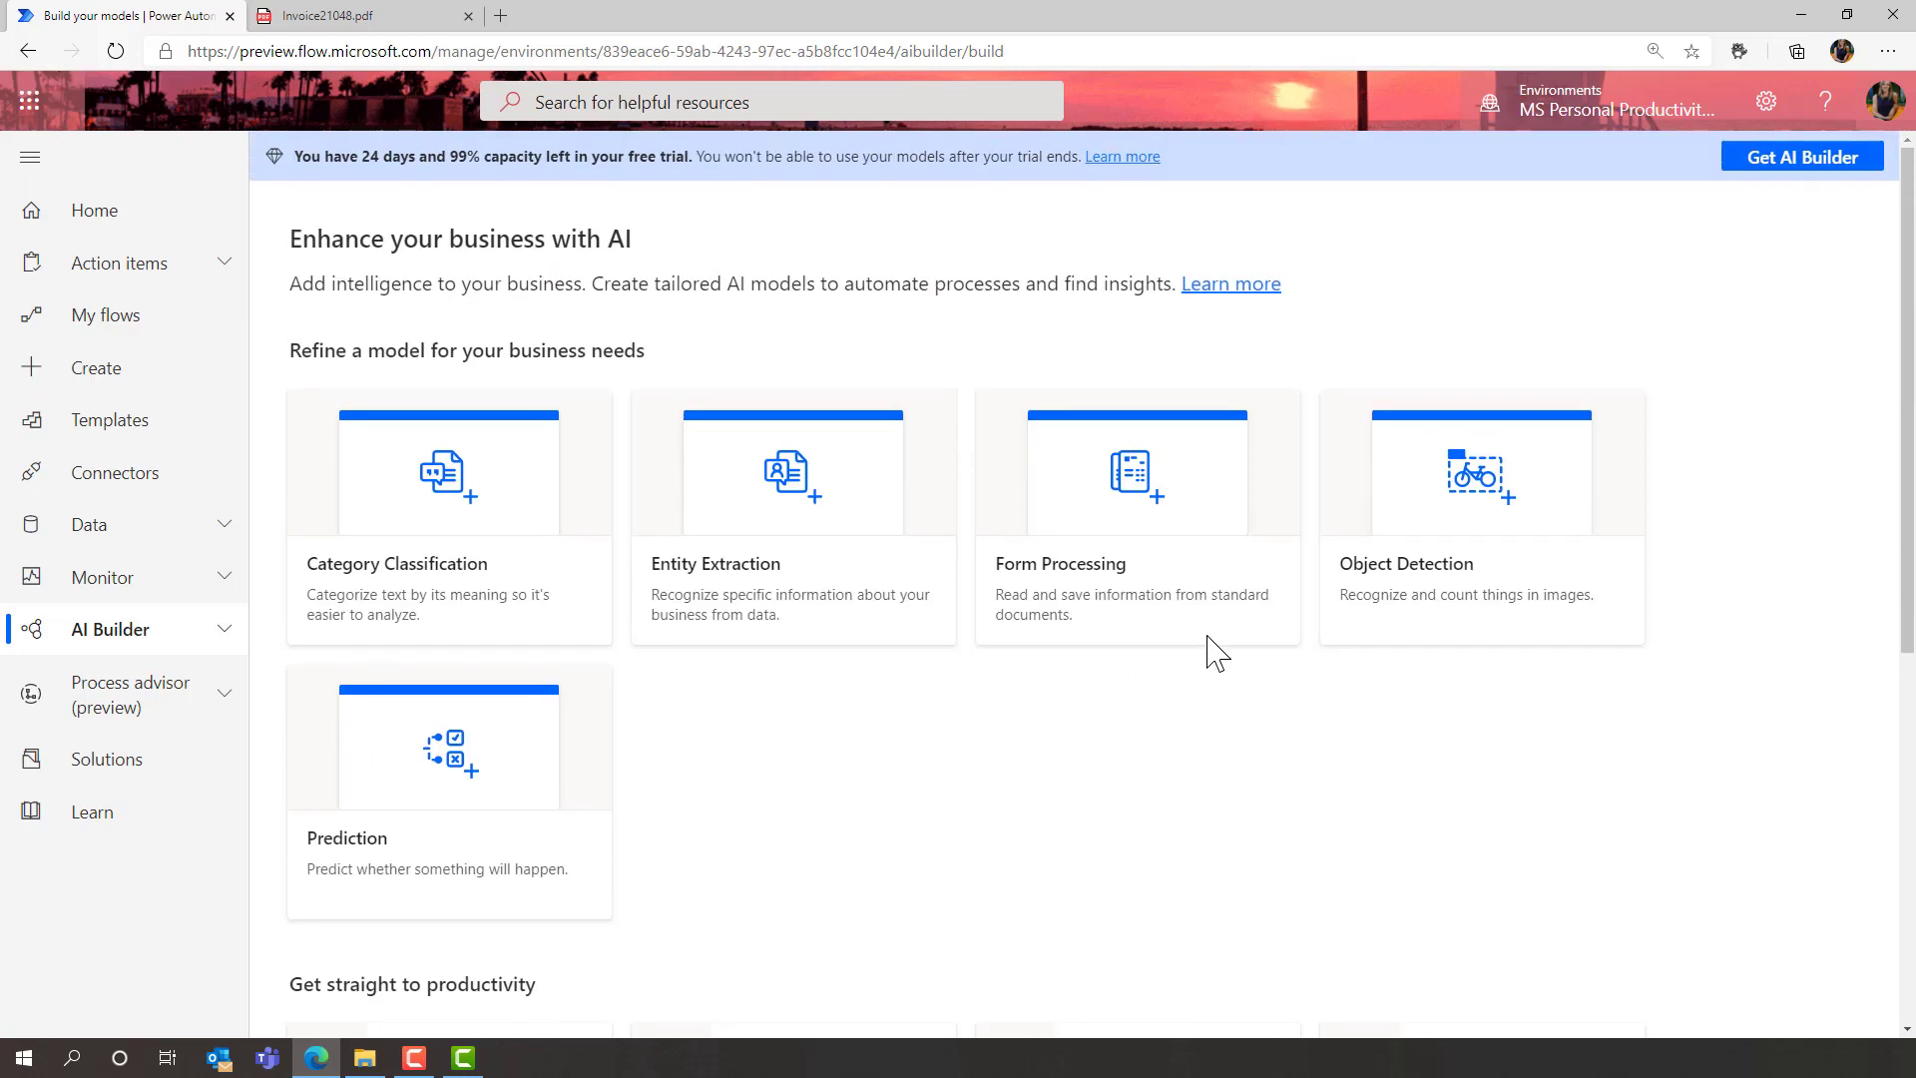
- Create a Form Processing model named appliedaiinvoices
left_click(1118, 559)
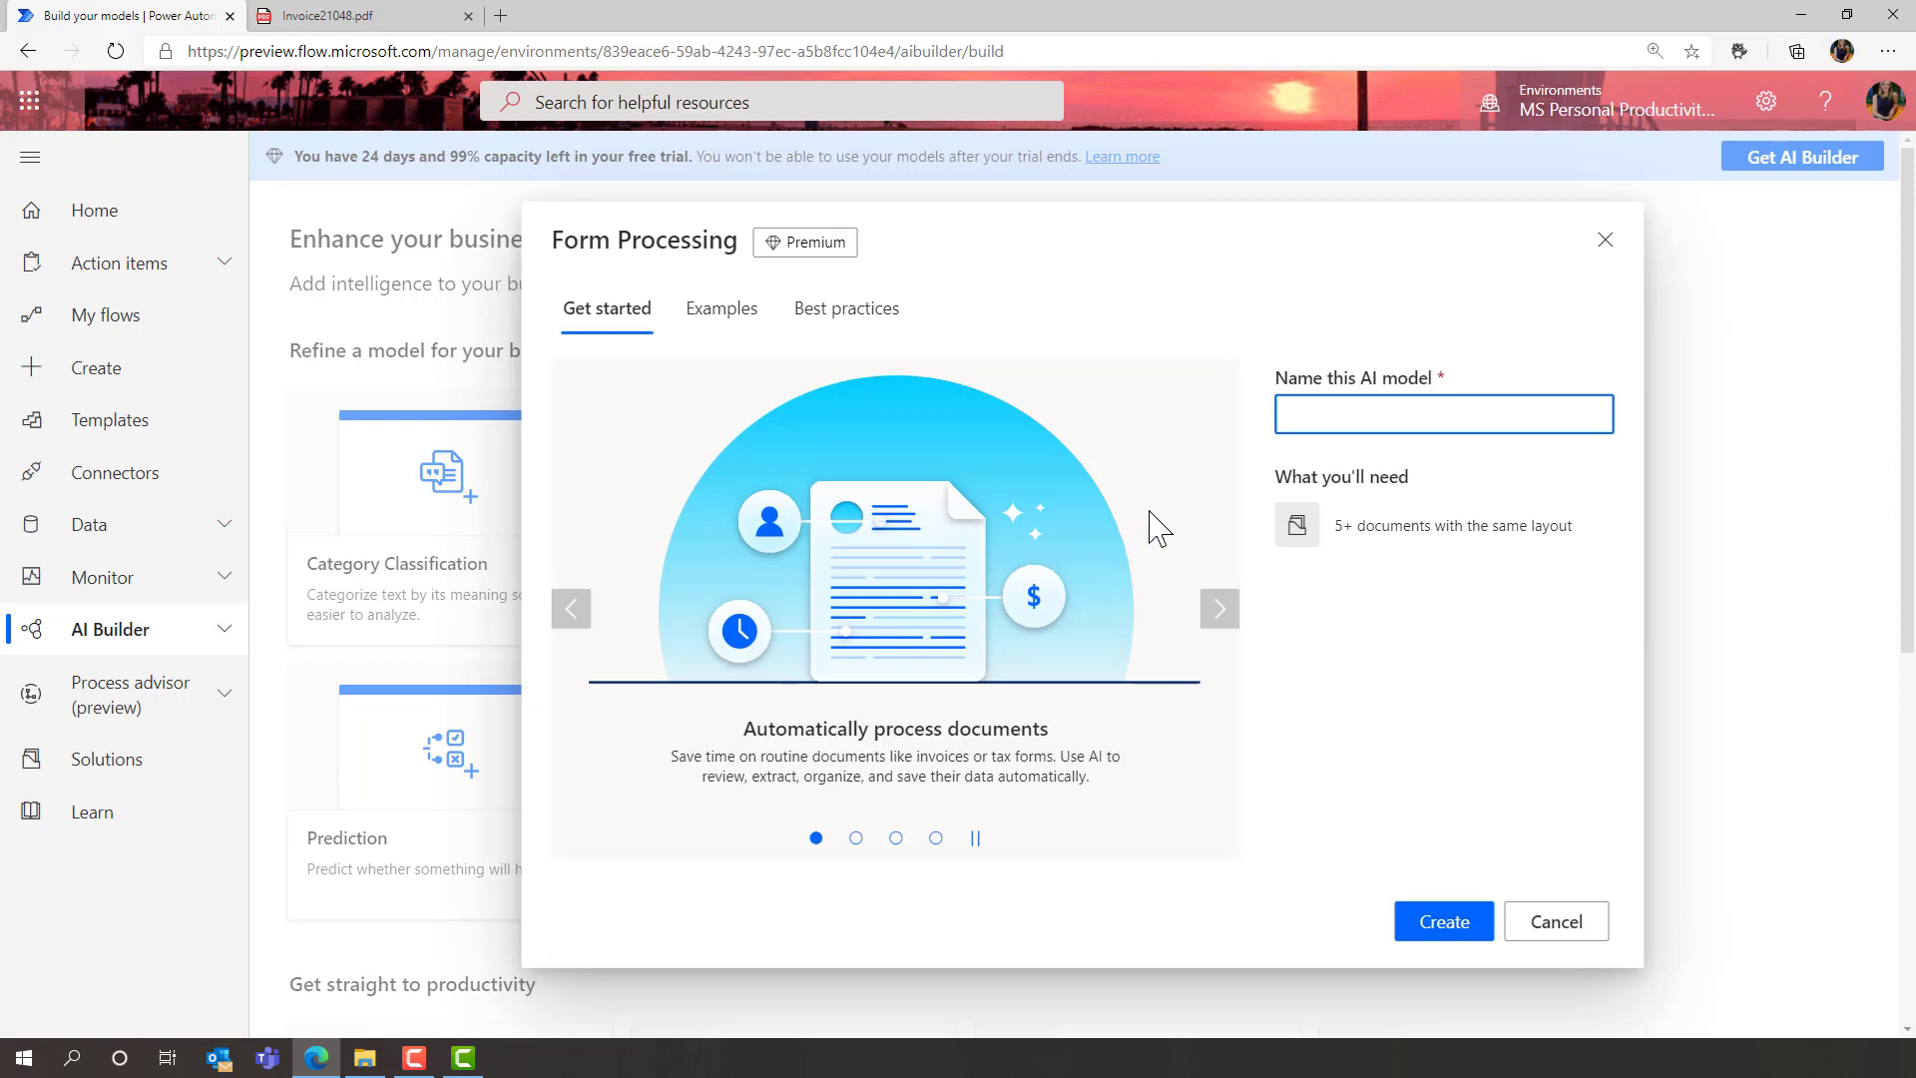
type("appliedai")
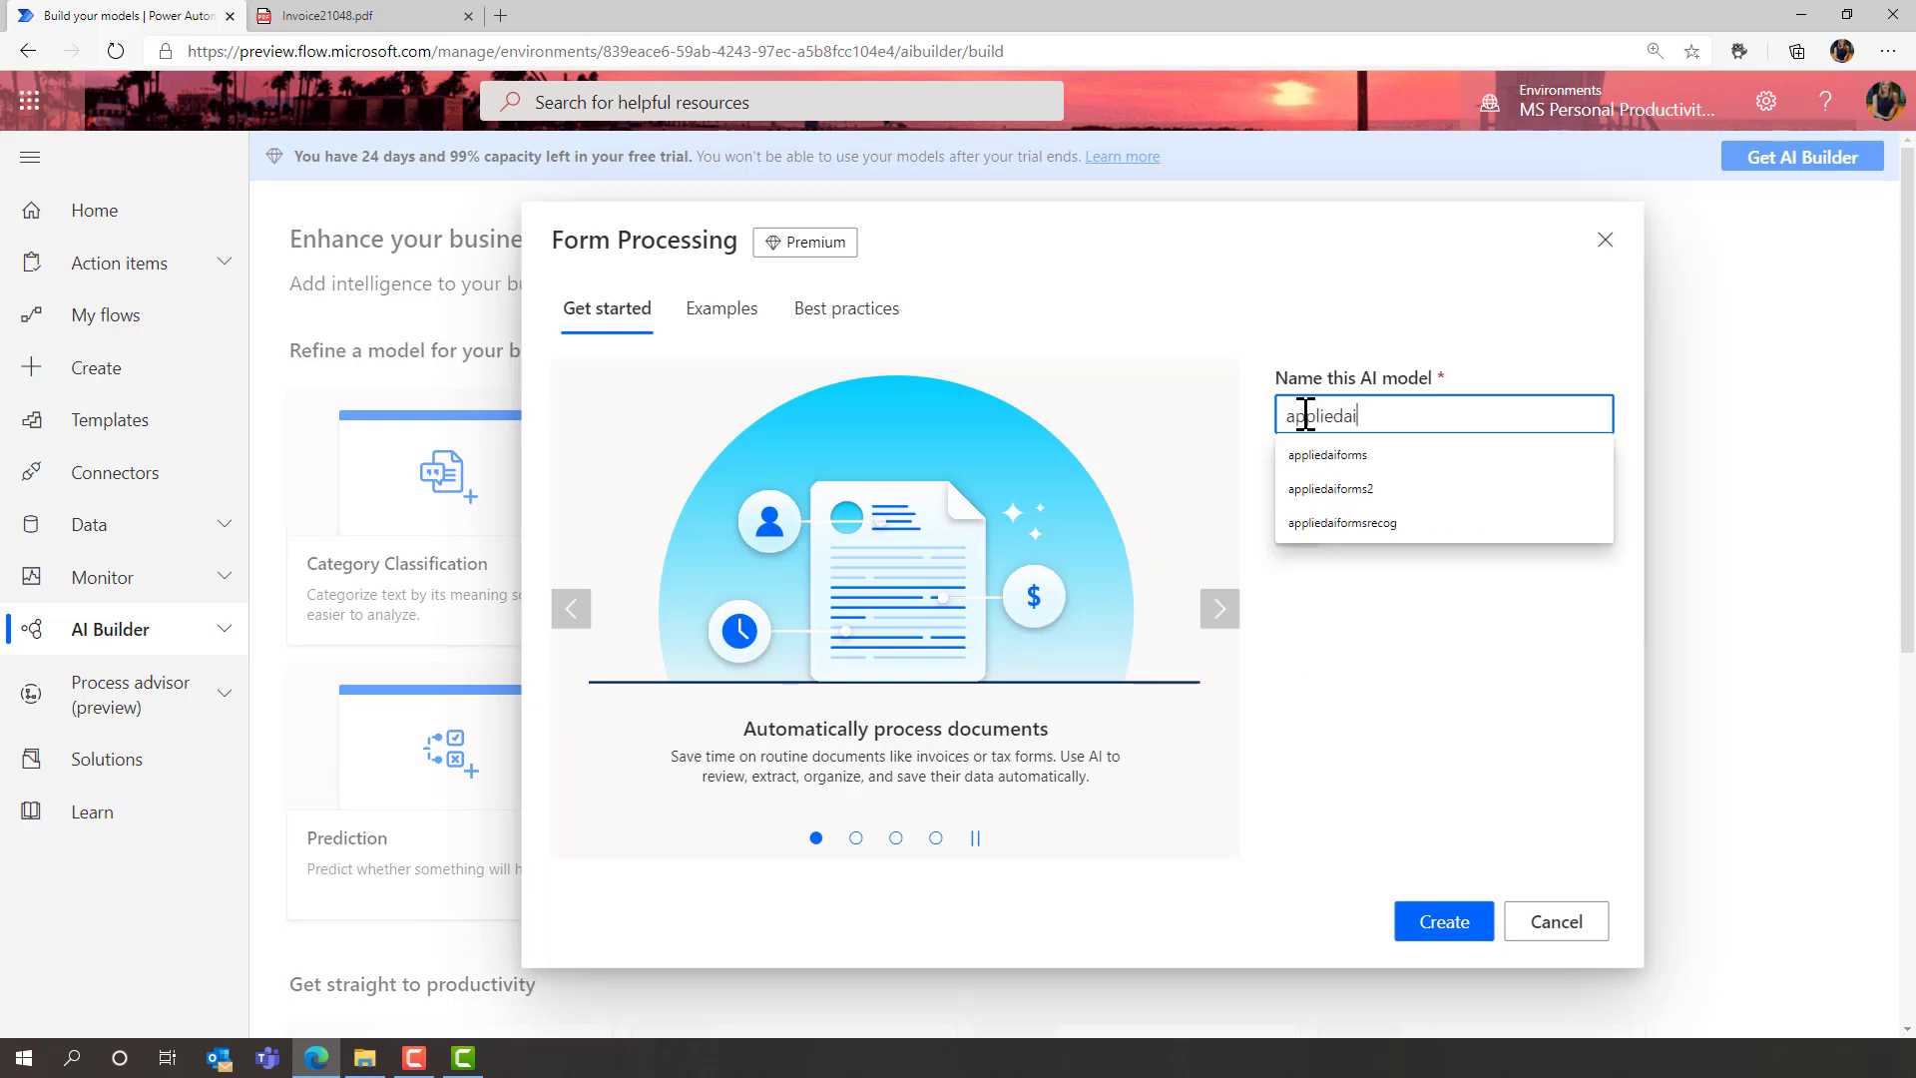
type("invoices")
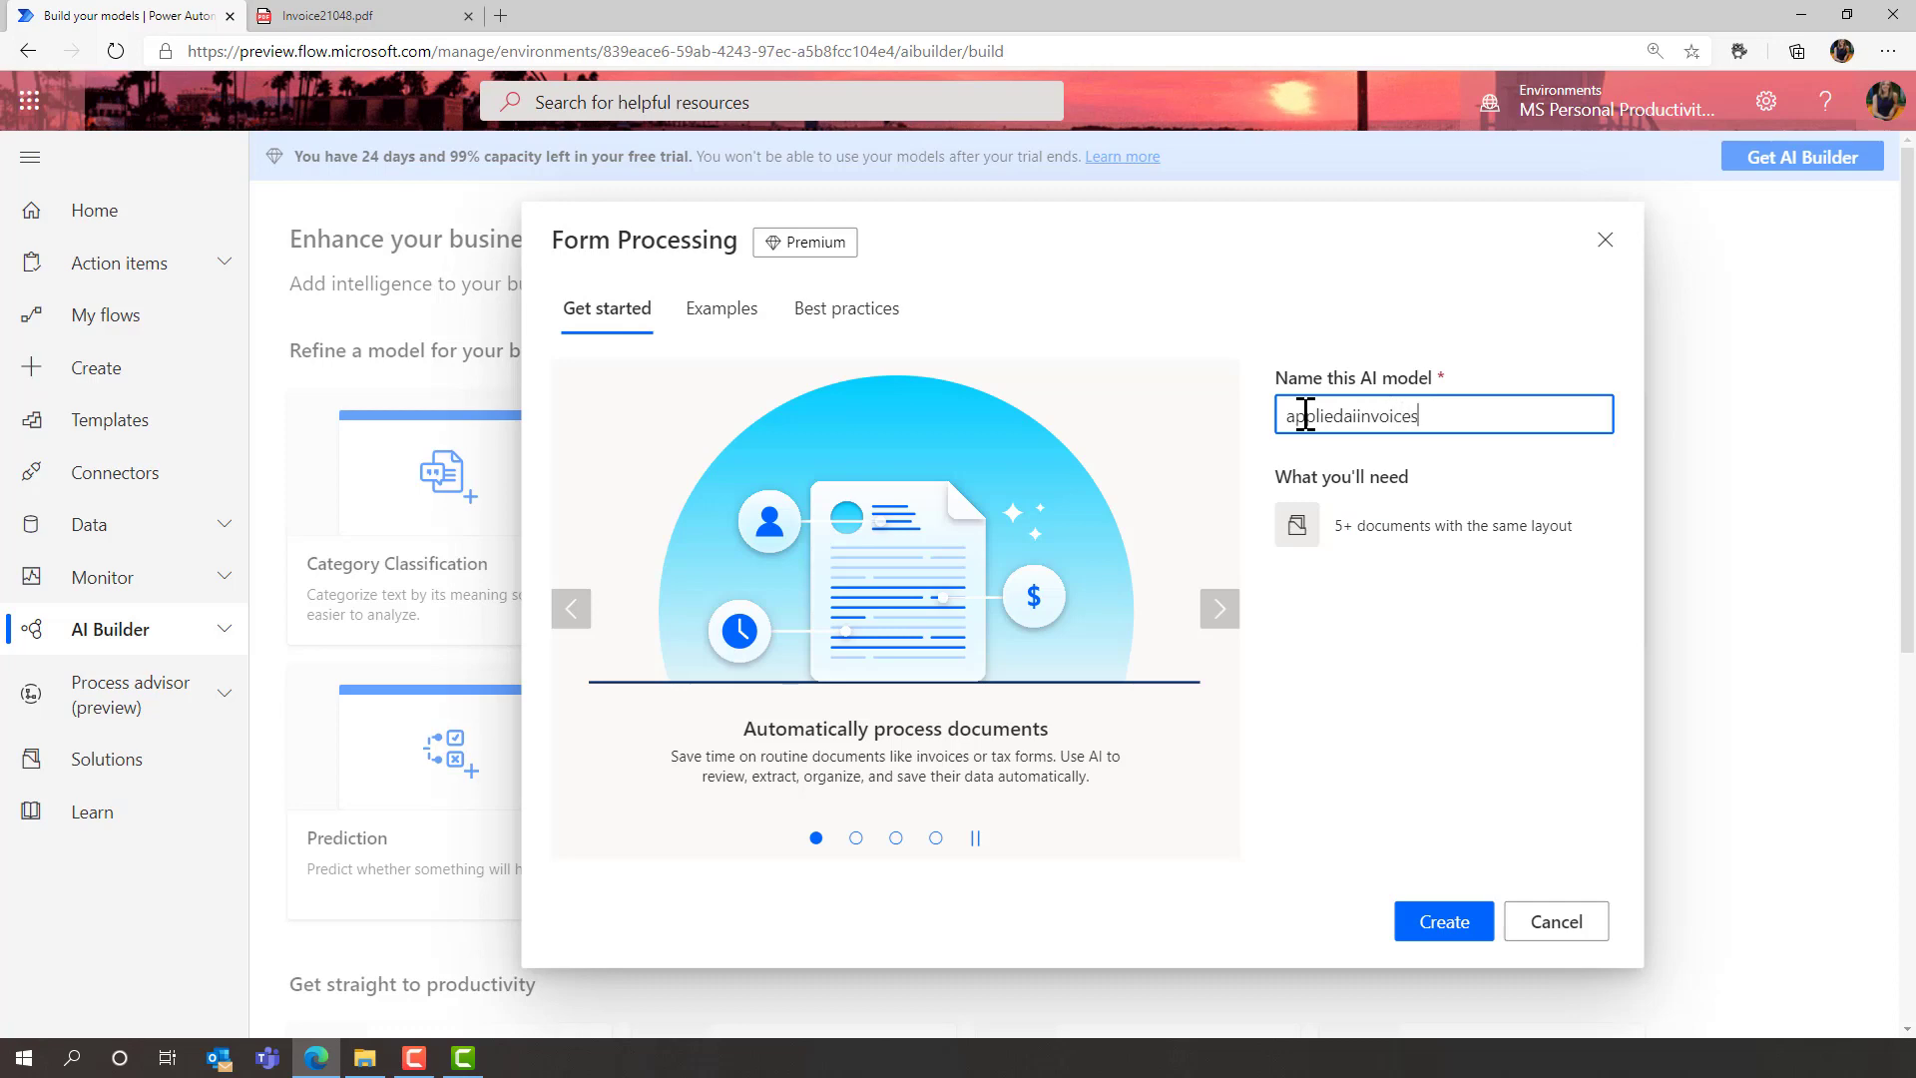
left_click(1478, 923)
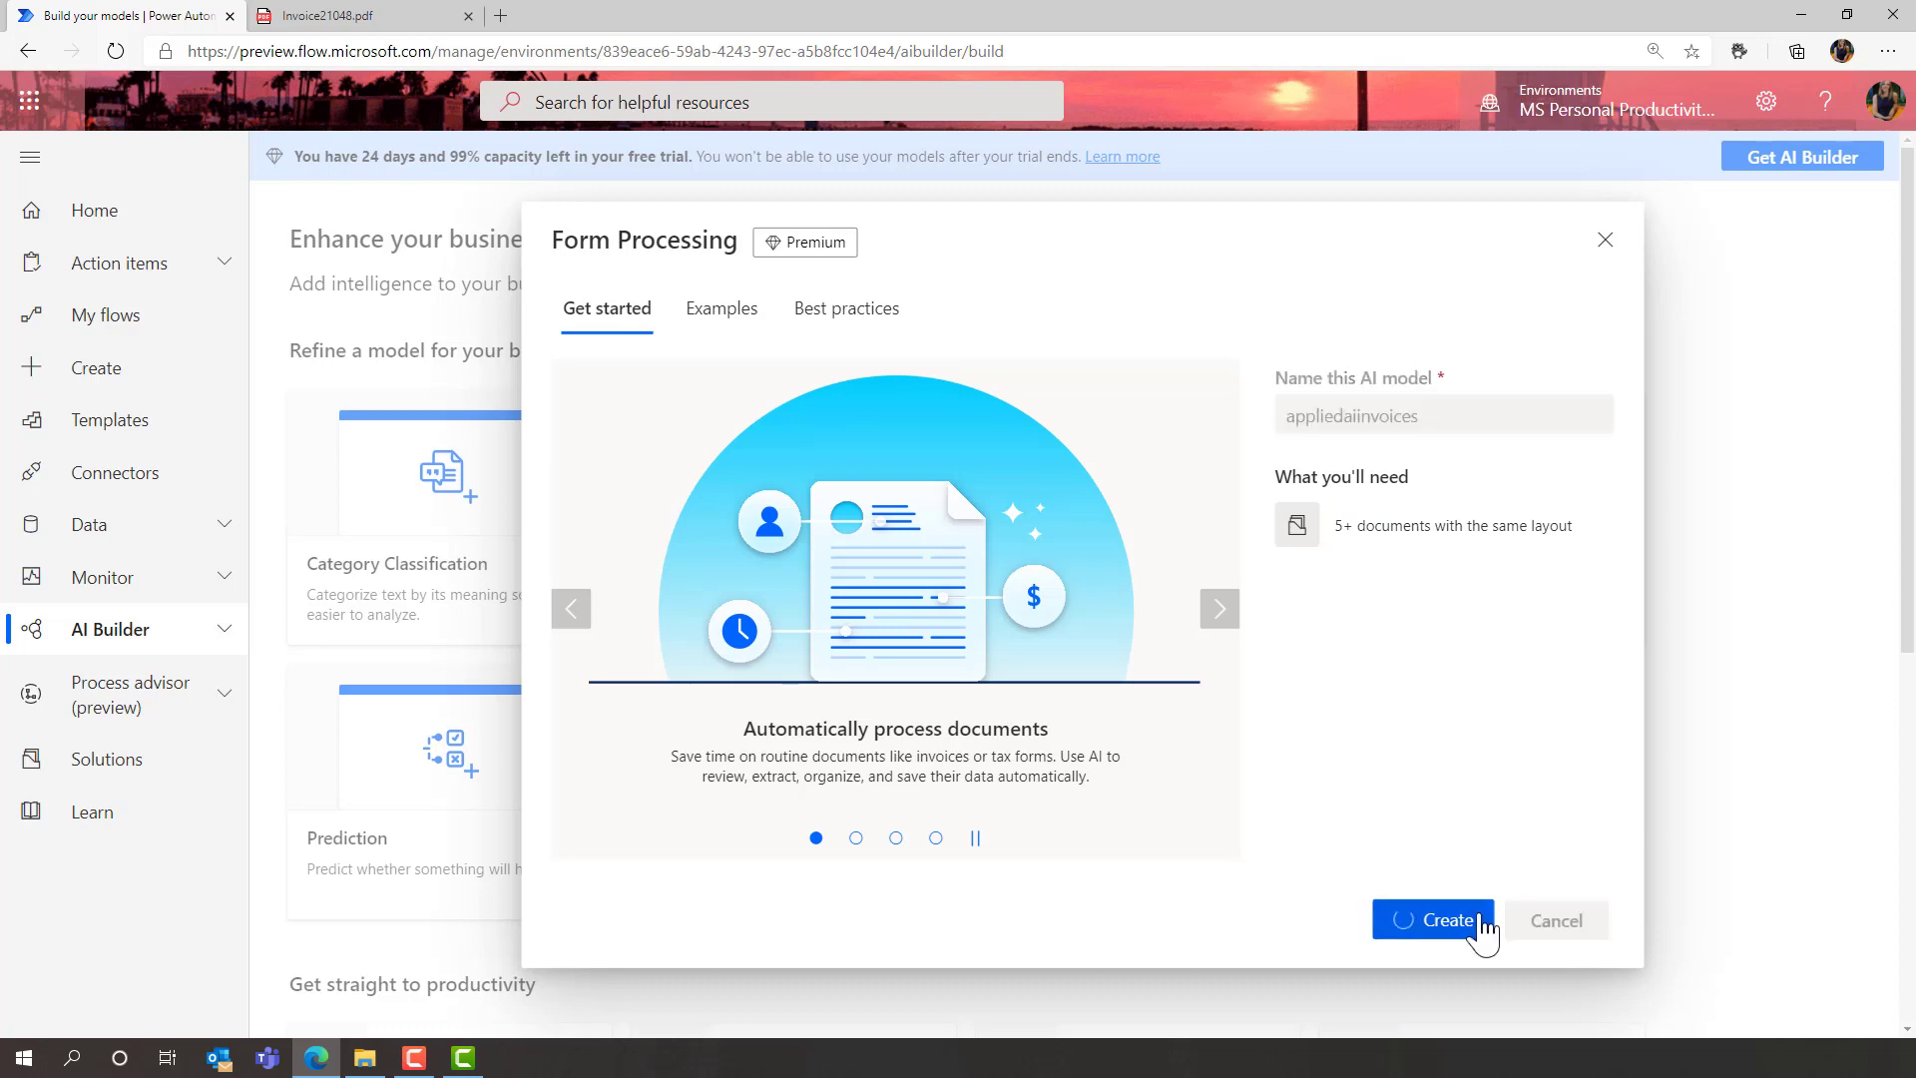
- Consult the sample invoice PDF and add the fields Name, Invoice No. and Total as information to extract
left_click(328, 16)
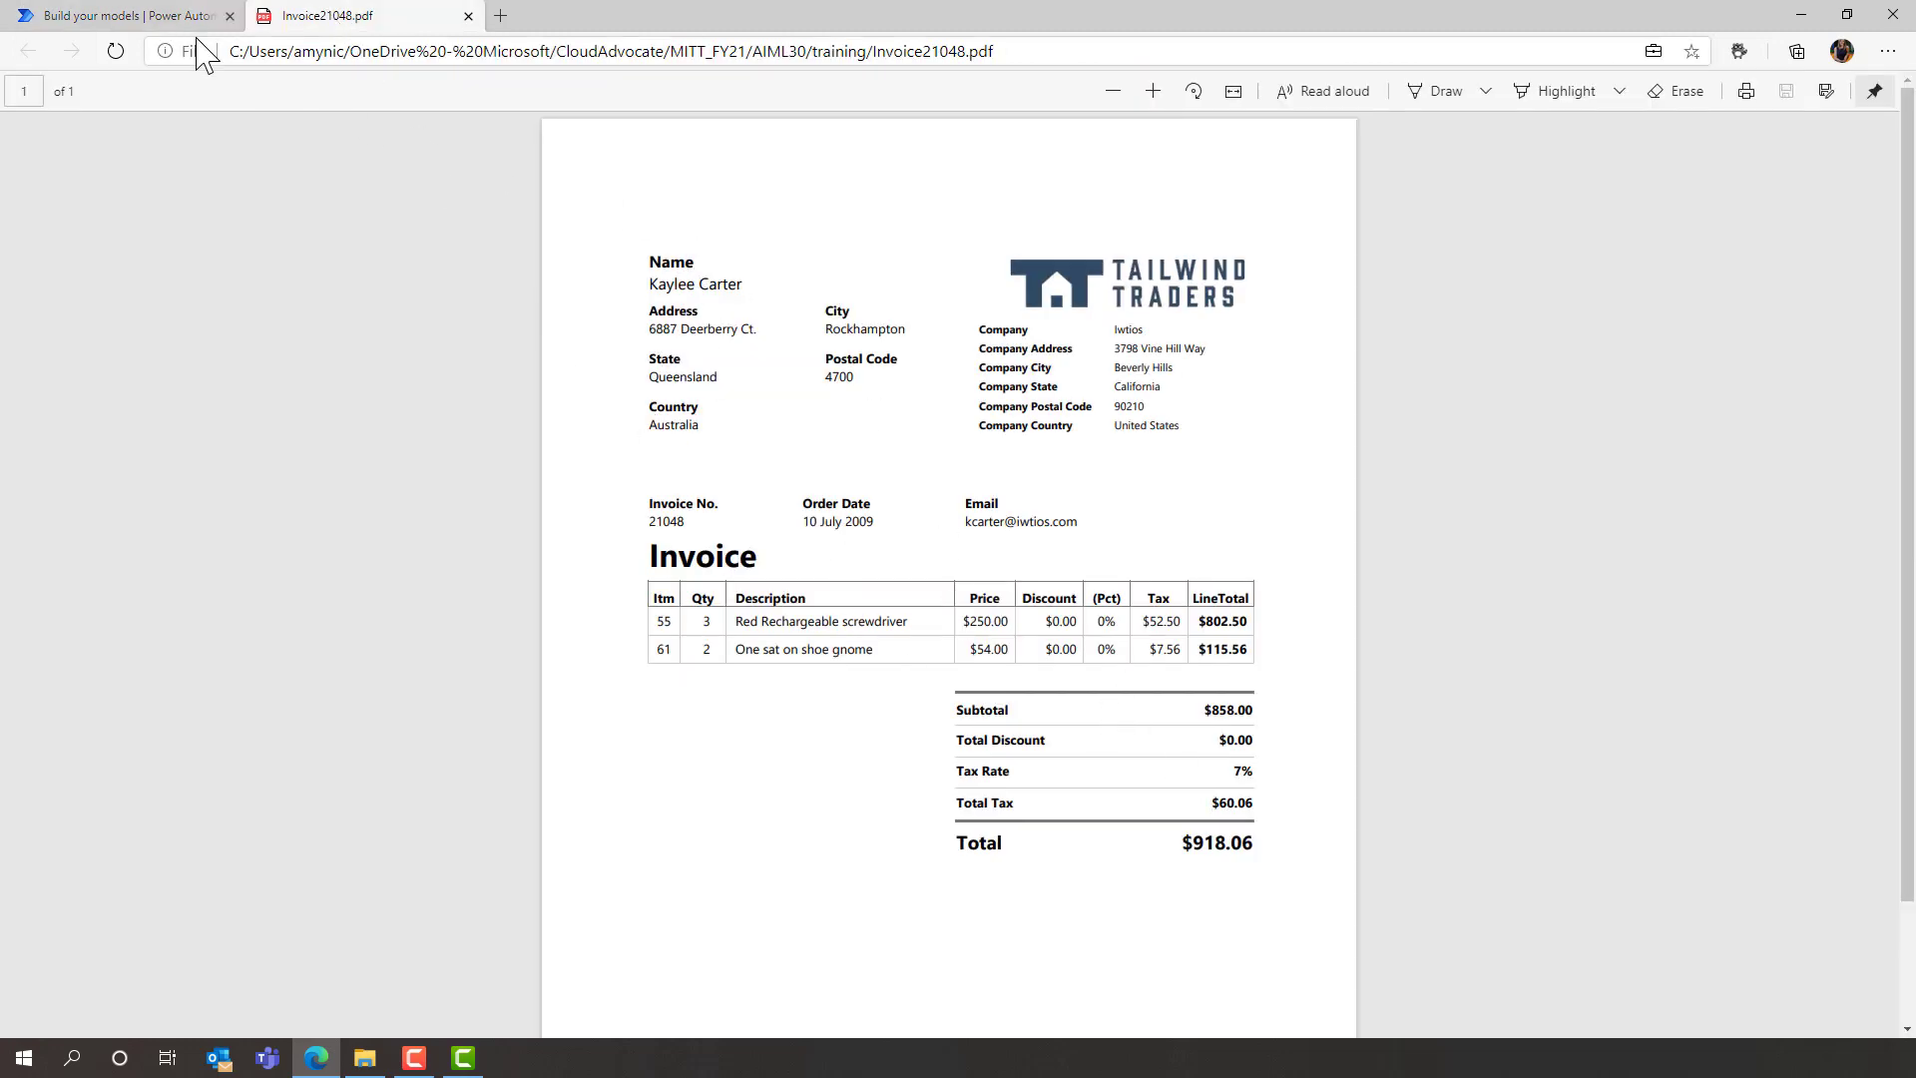
left_click(158, 18)
left_click(644, 416)
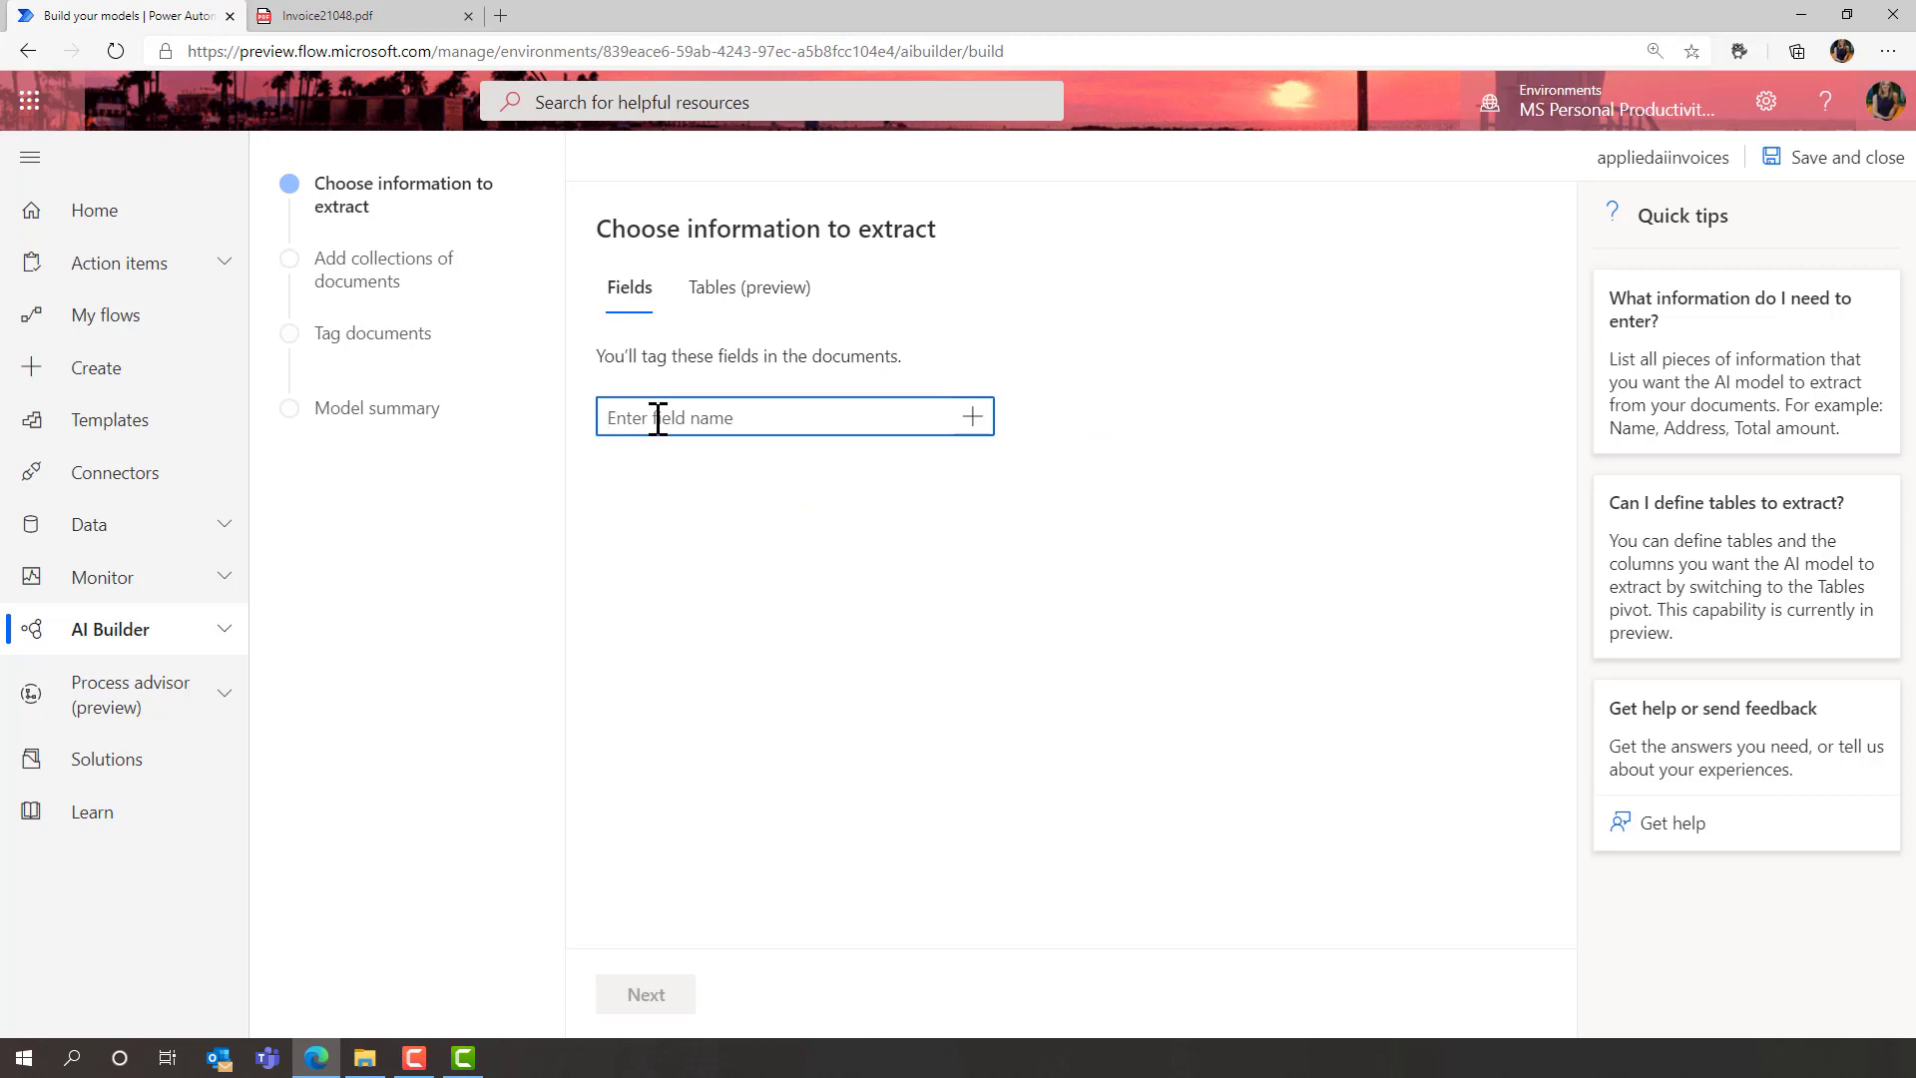
type("Name")
key("Return")
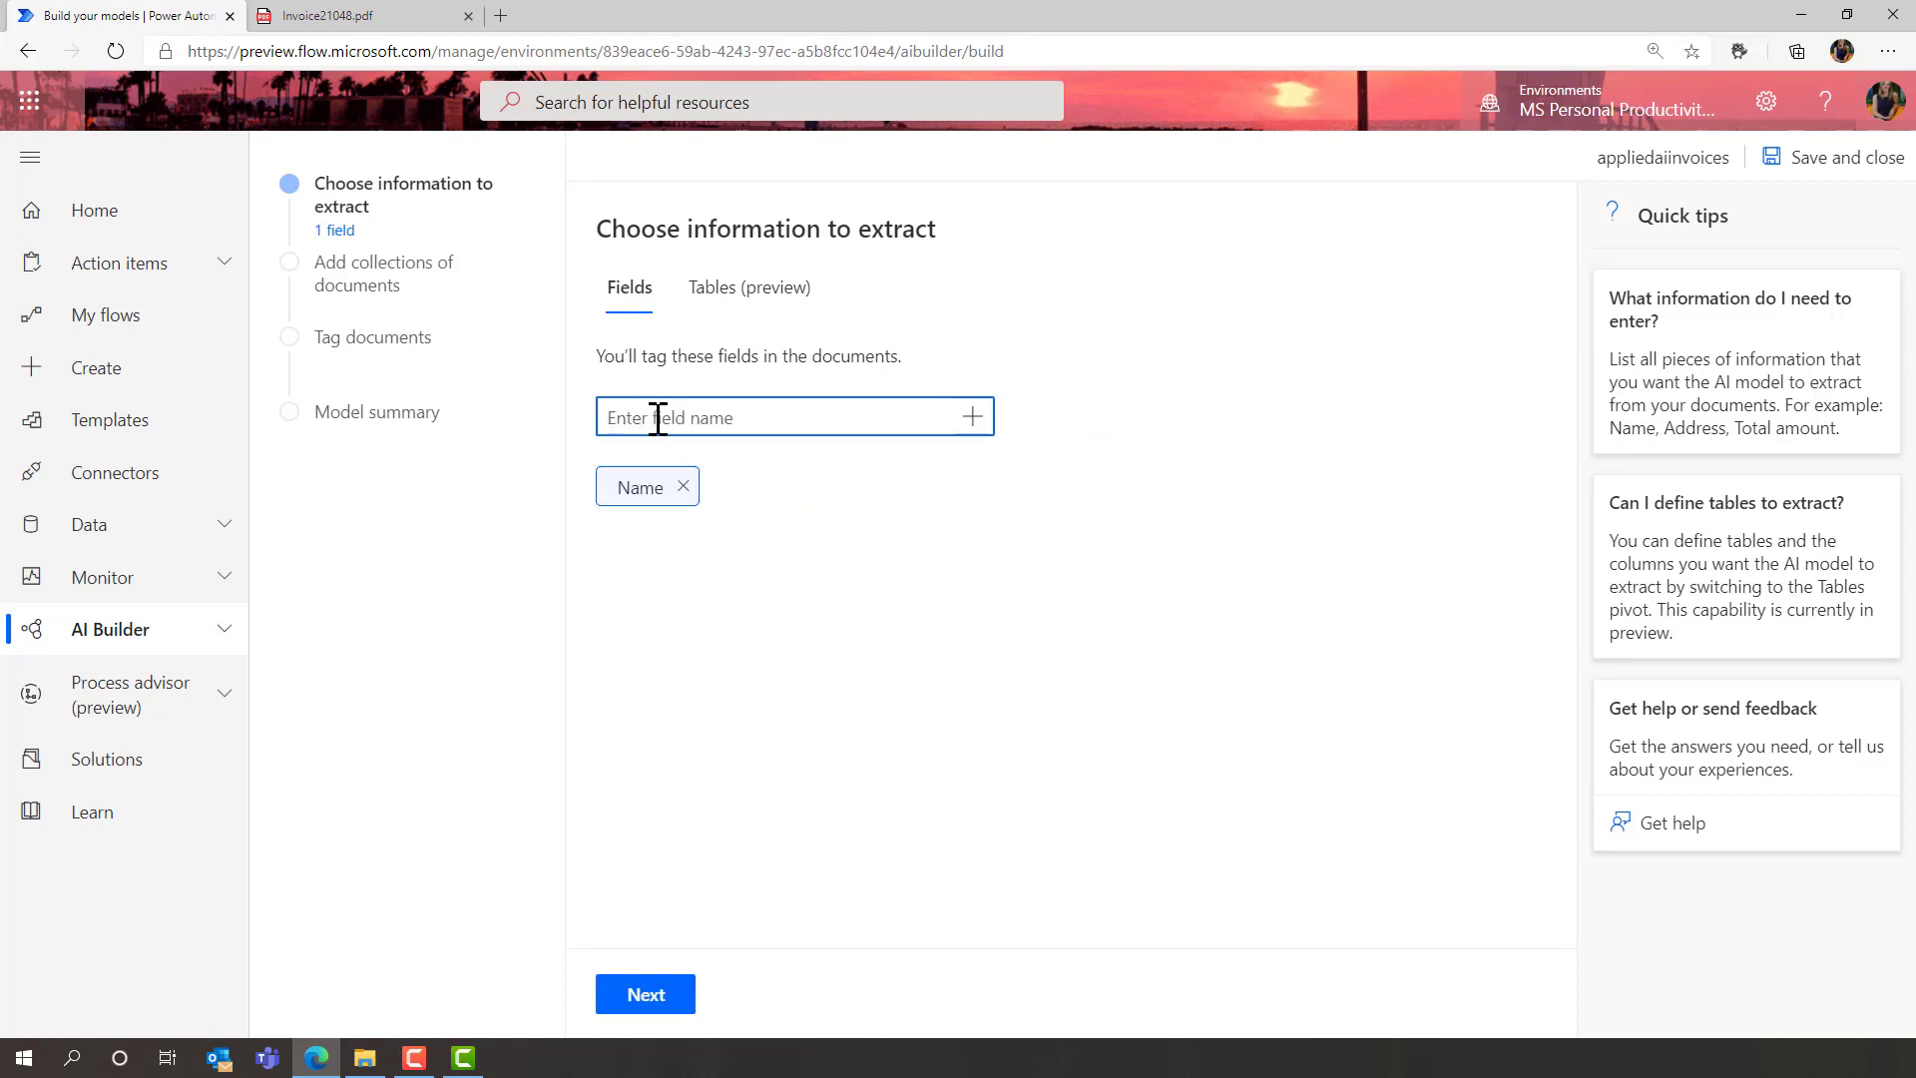
type("Invoice No.")
key("Return")
type("Total")
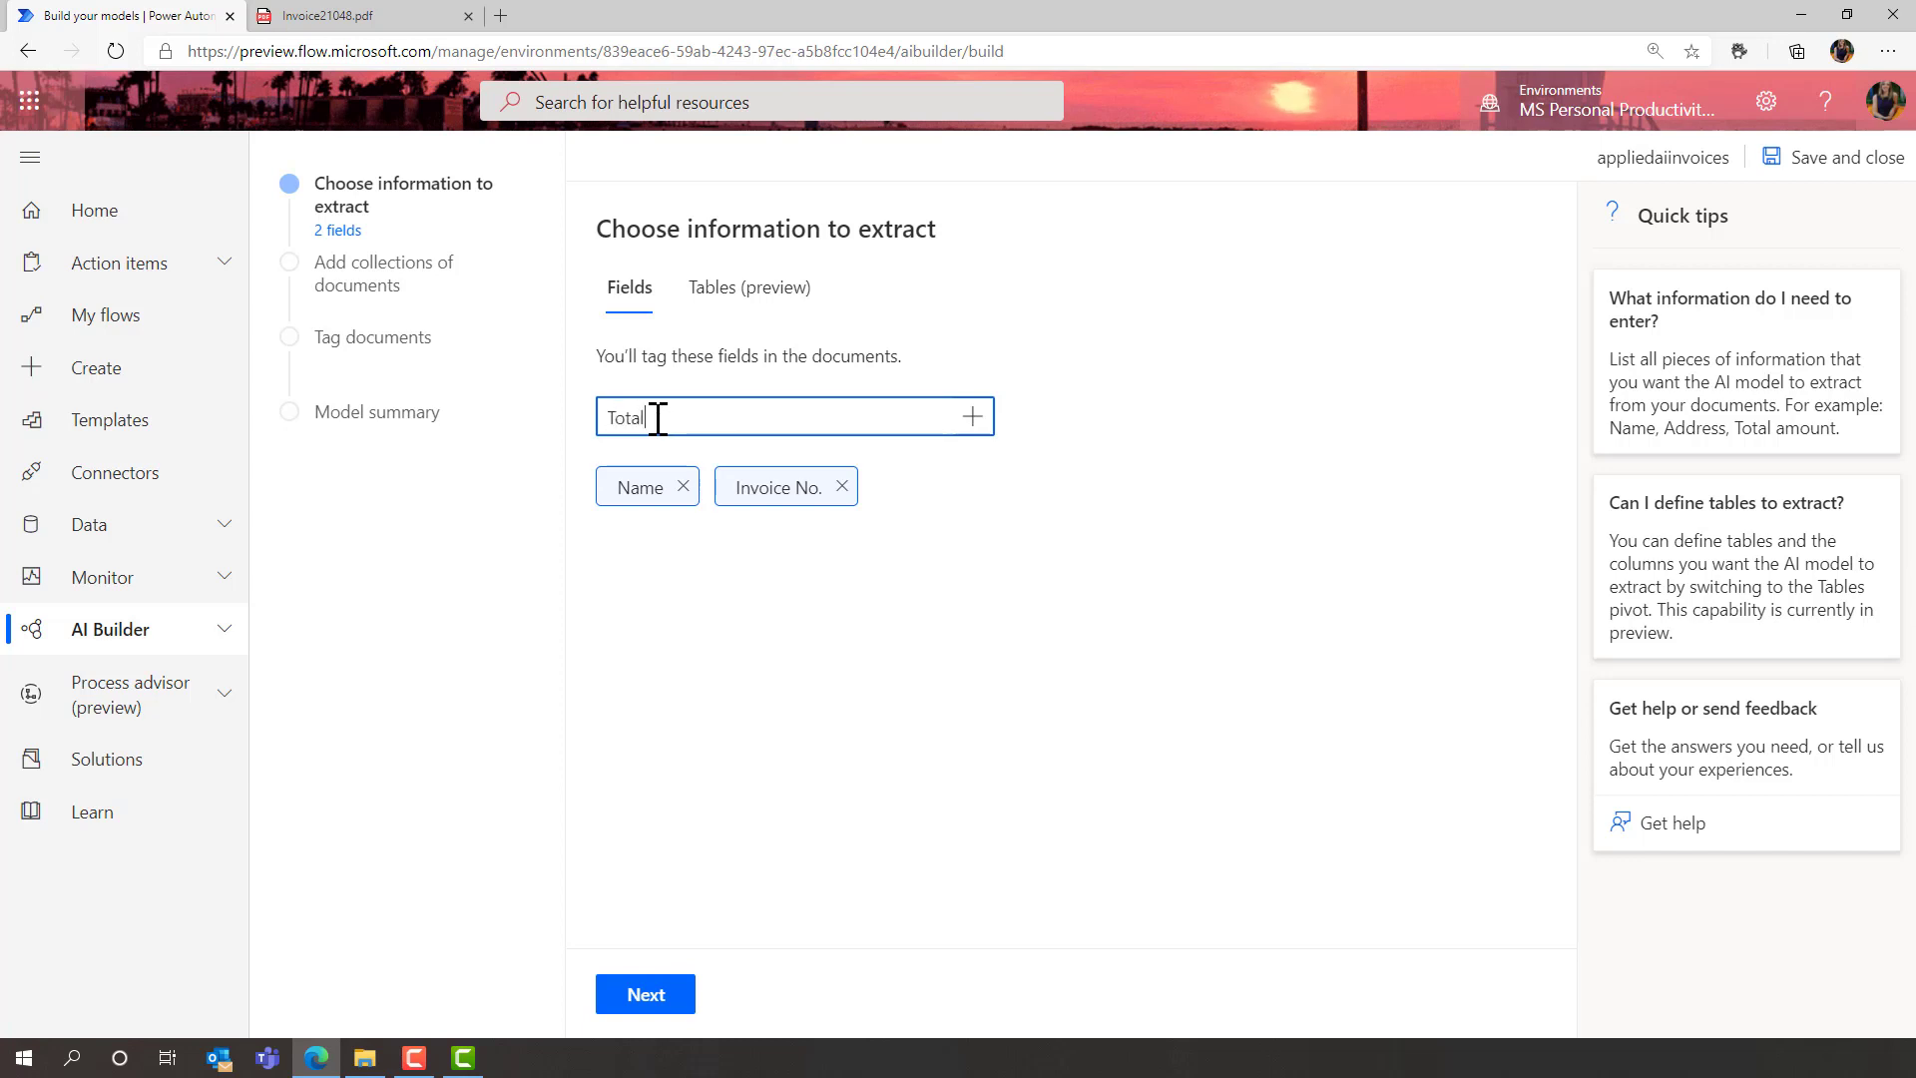
key("Return")
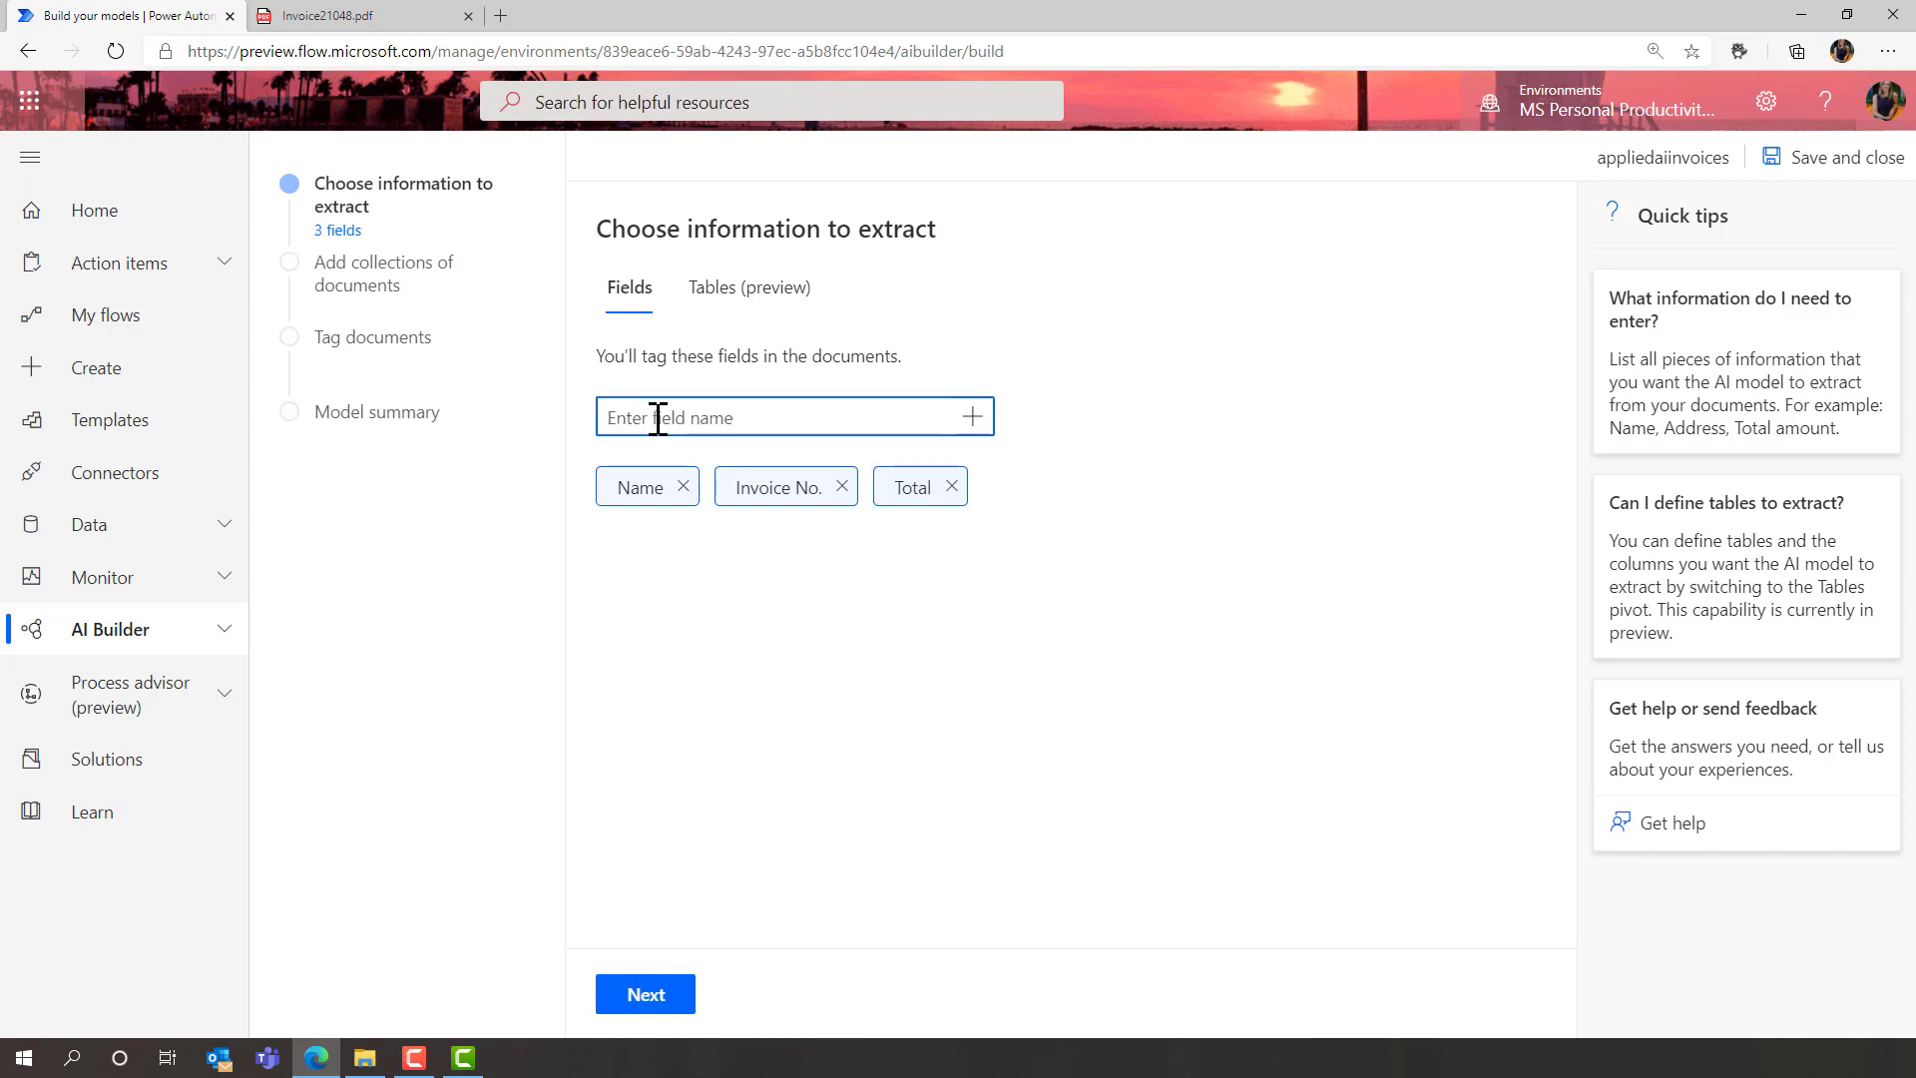
- View the table extraction option and proceed to adding document collections with the fields defined
left_click(746, 289)
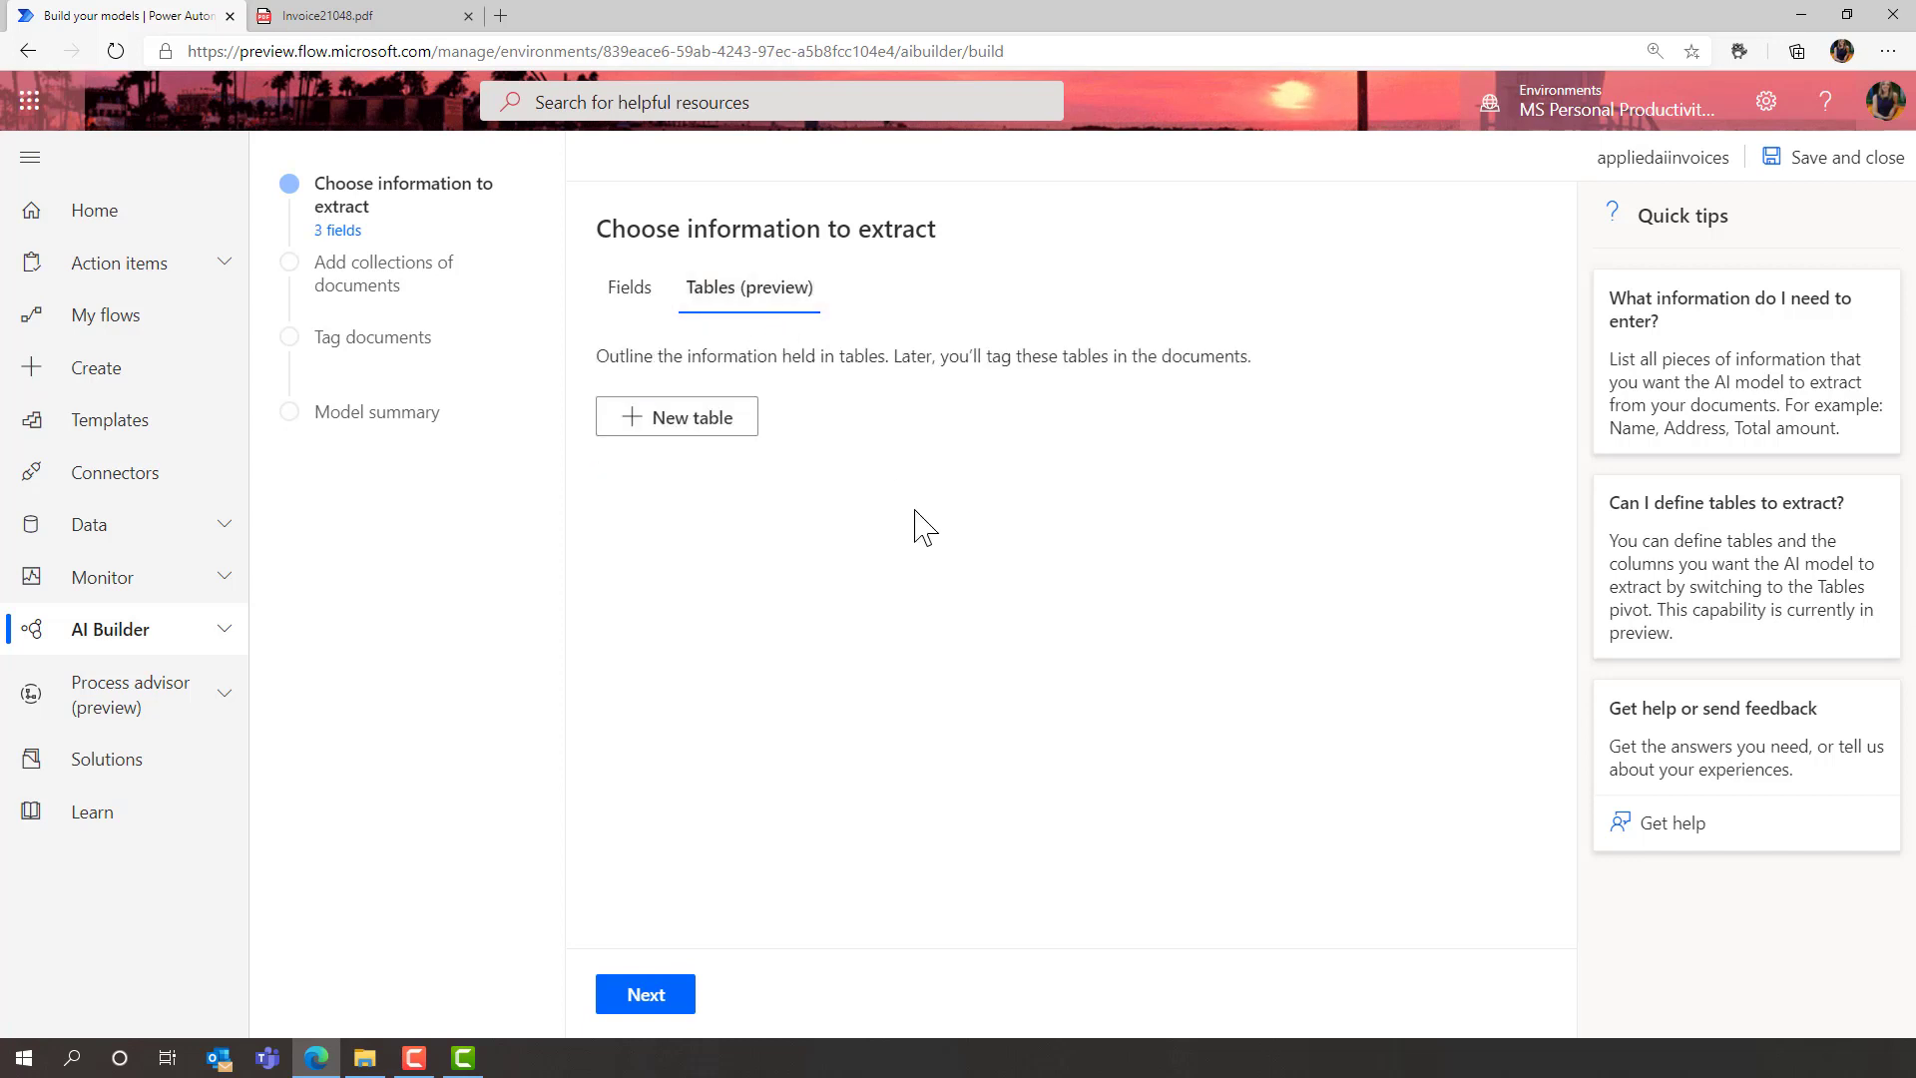
left_click(630, 289)
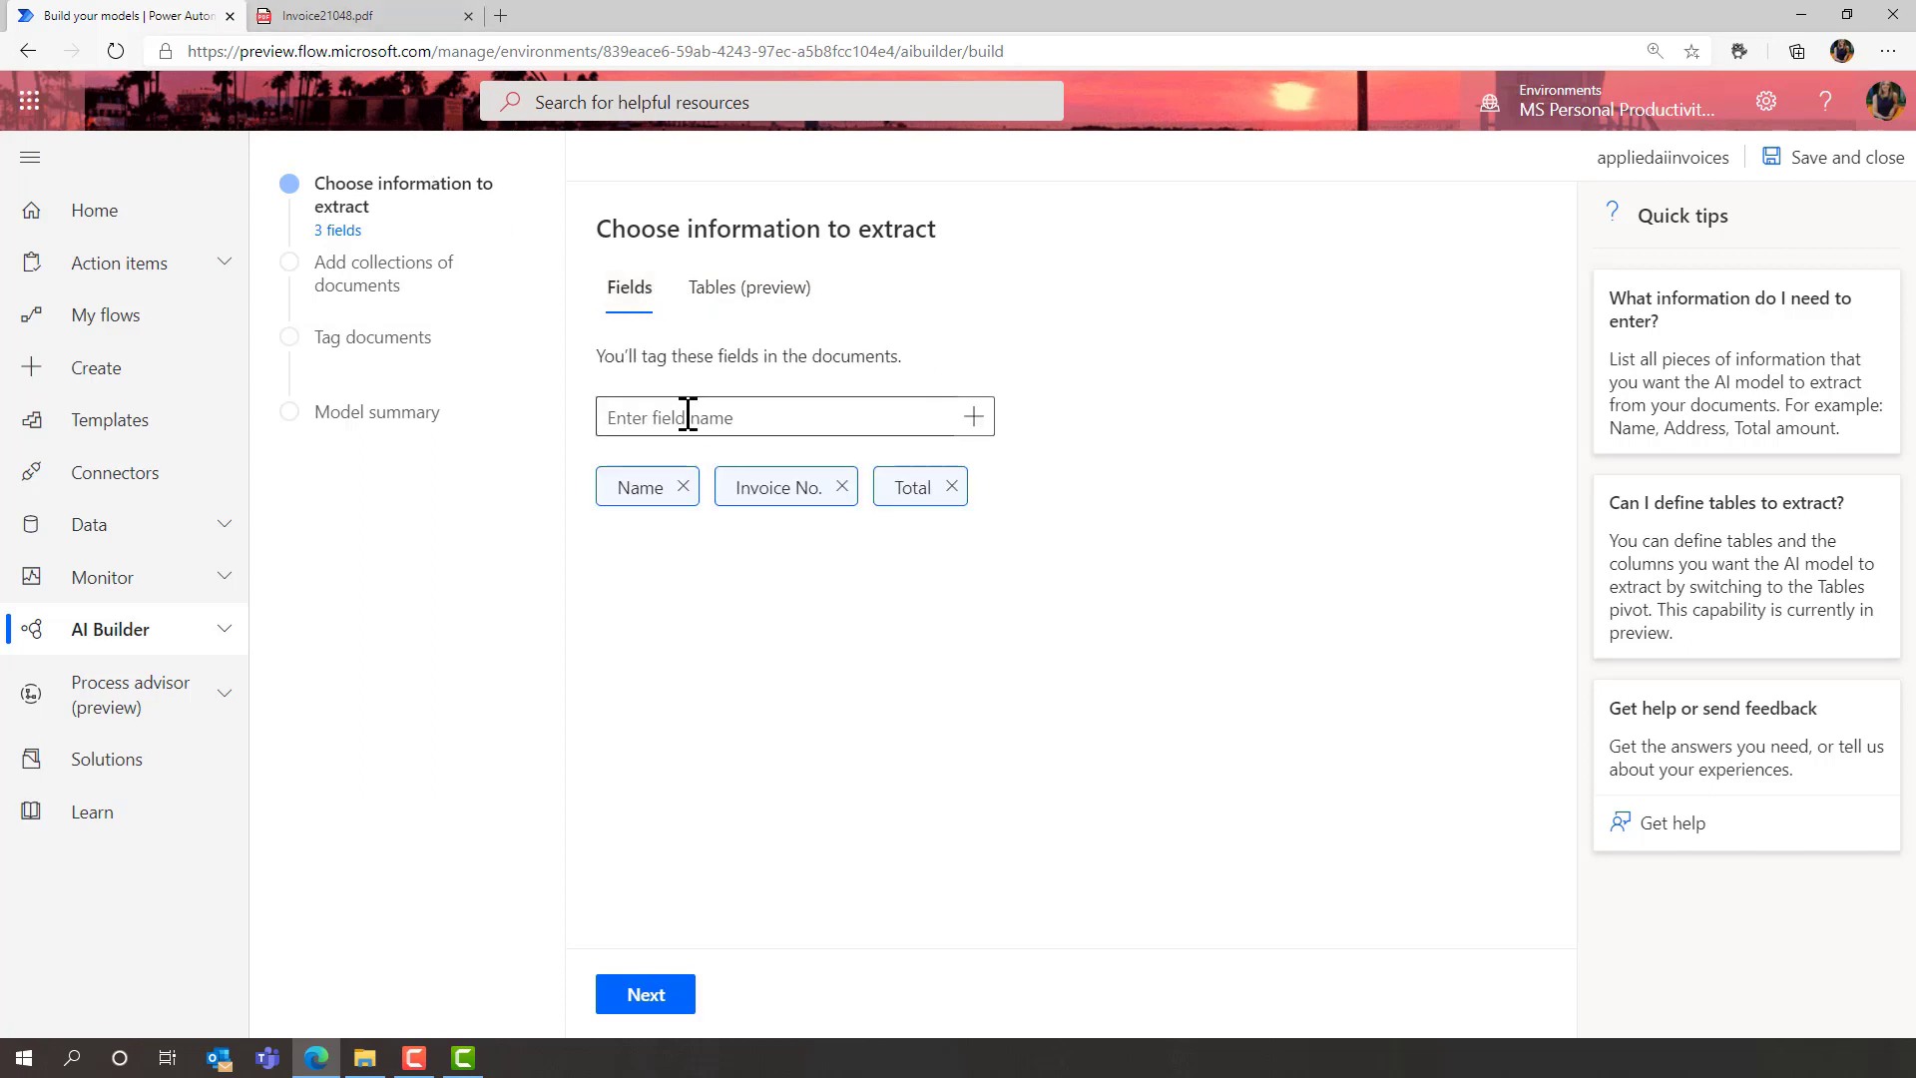
left_click(655, 1006)
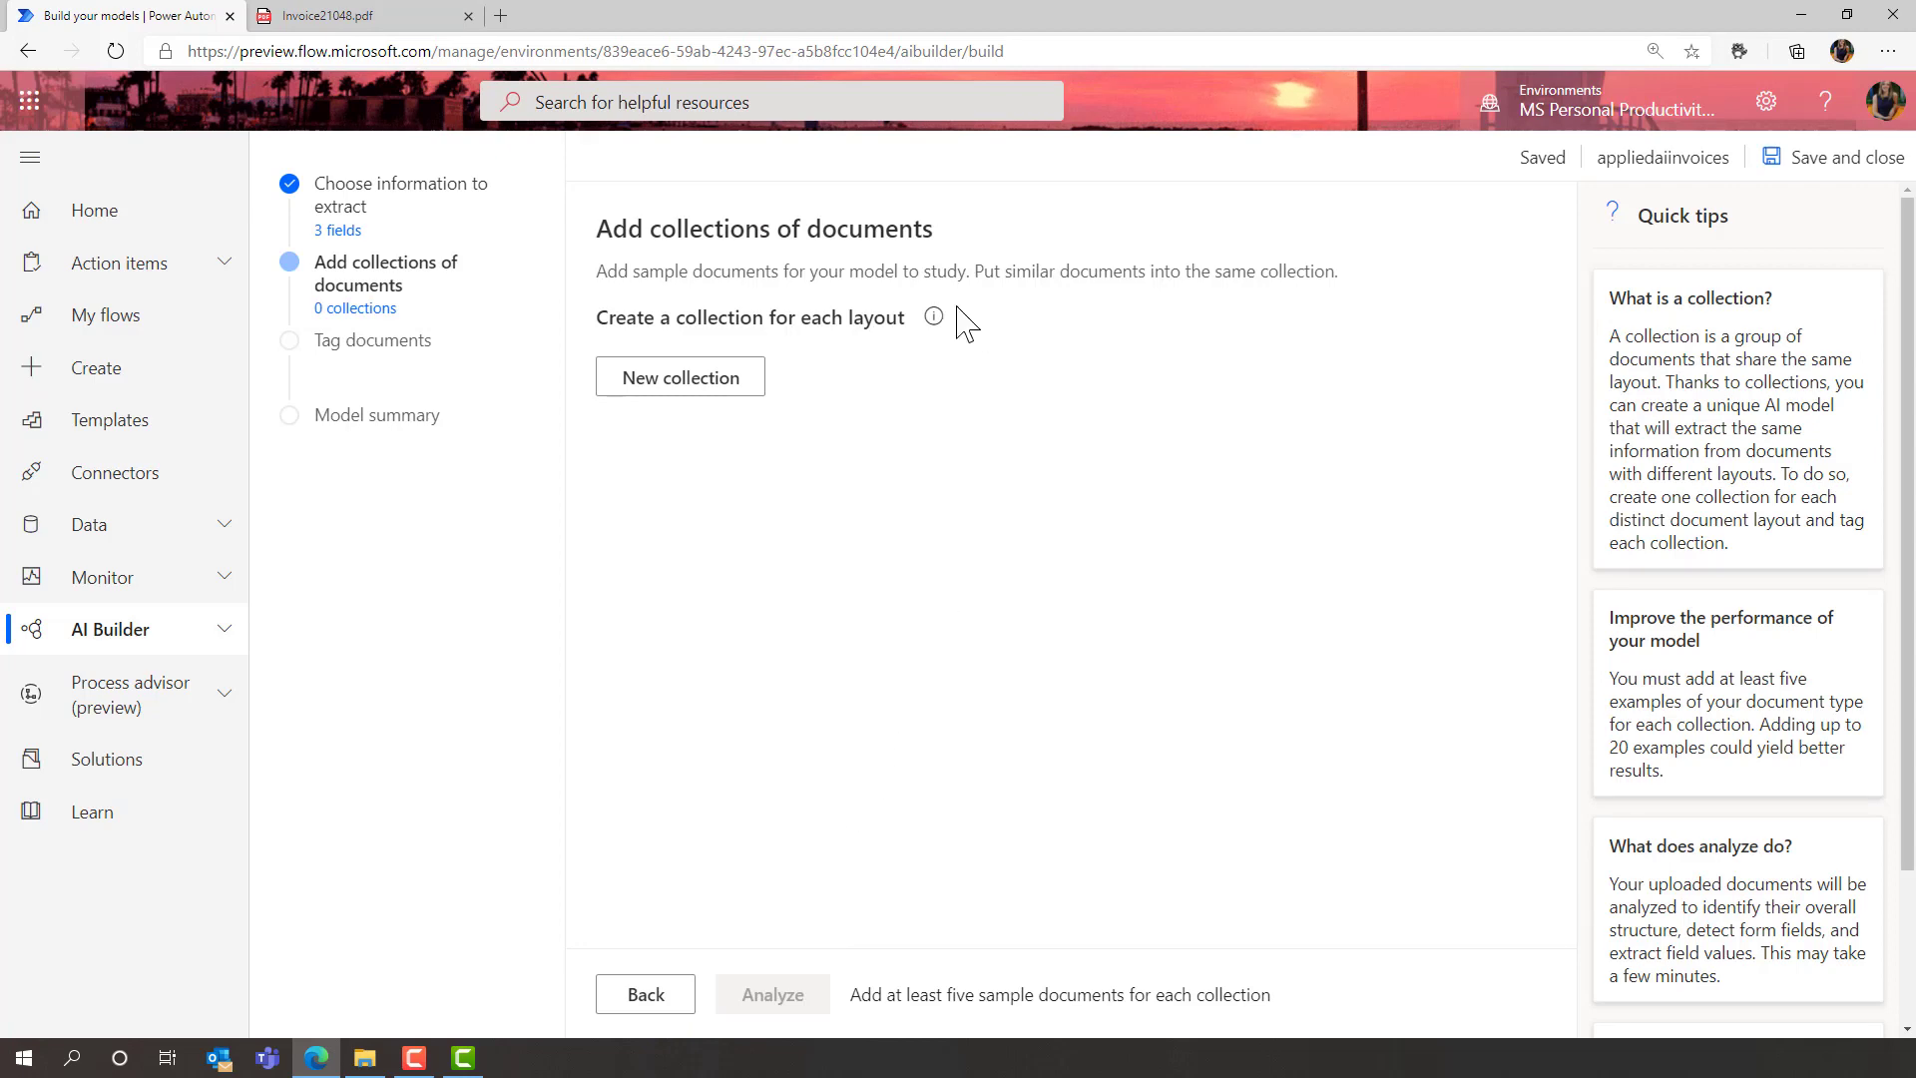
- Create a document collection and upload the five training invoice PDFs to it from local storage
left_click(679, 399)
left_click(751, 627)
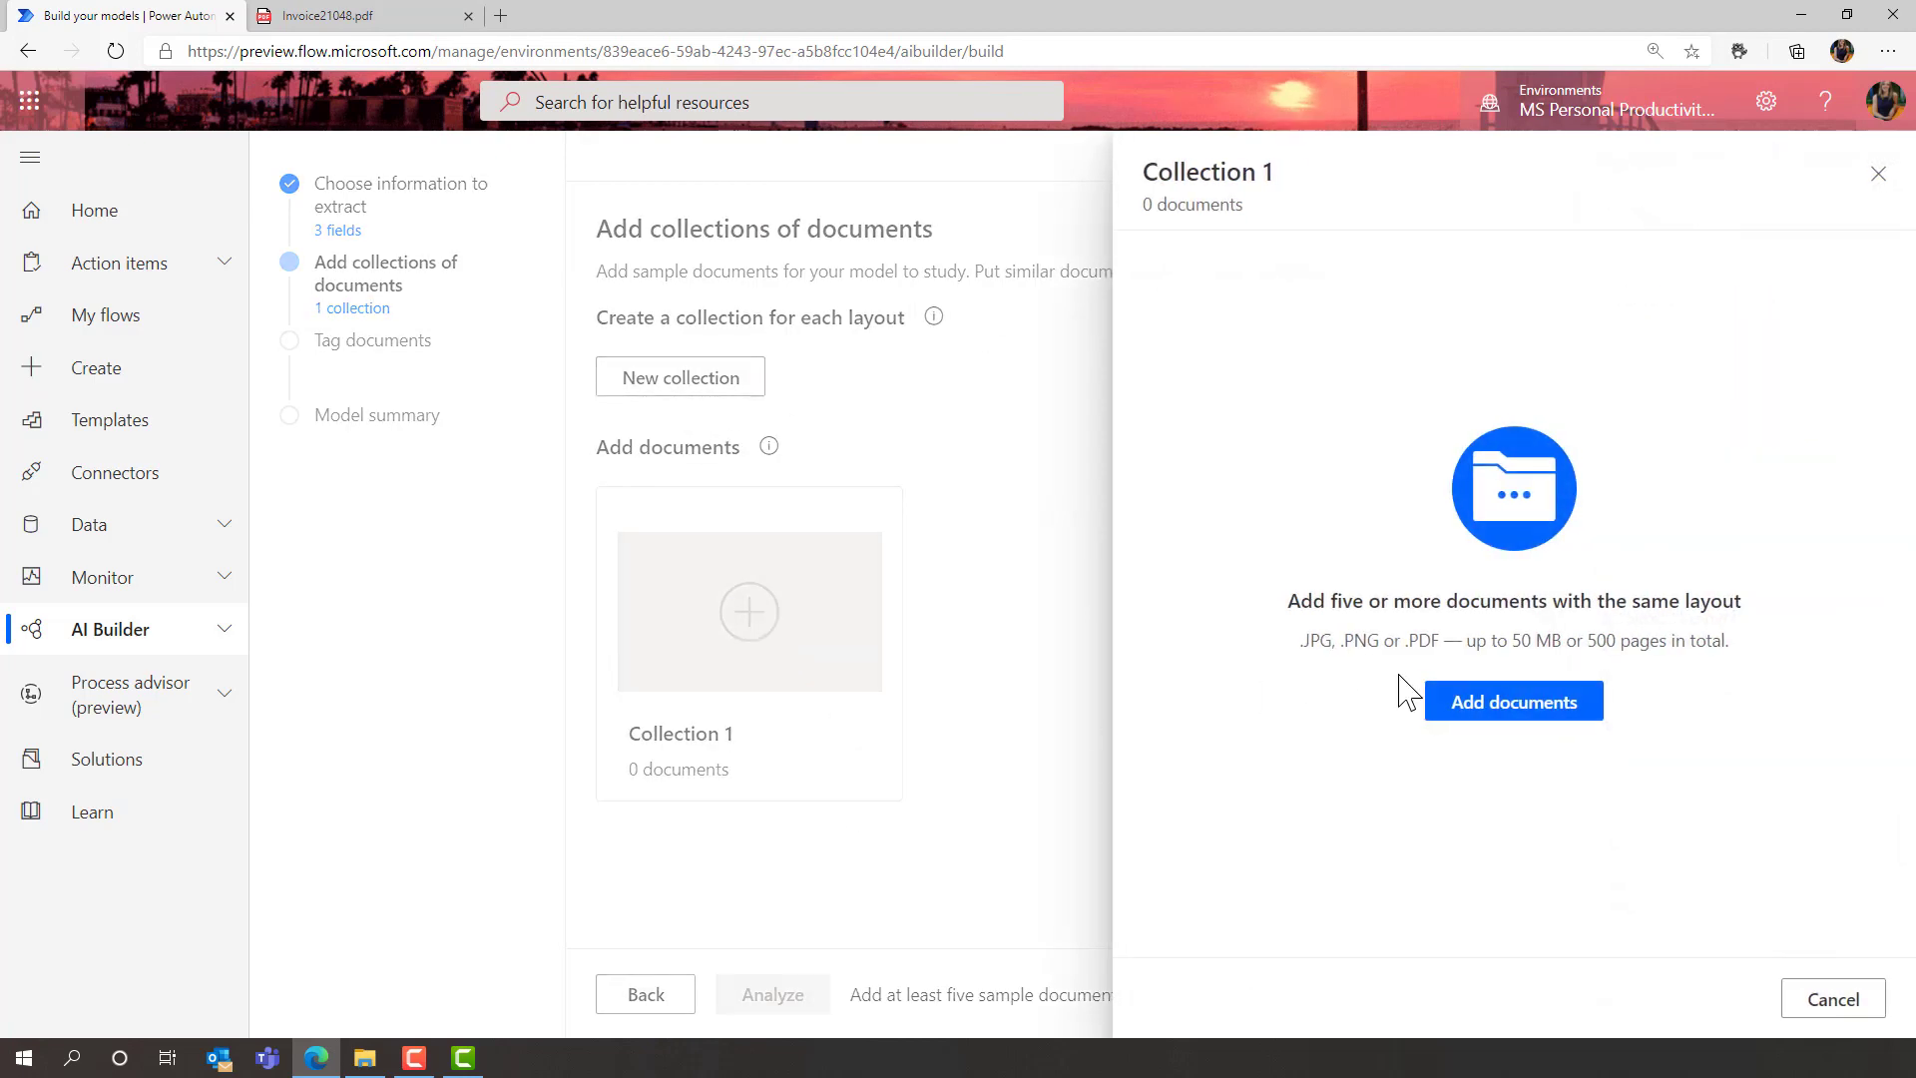
left_click(1479, 711)
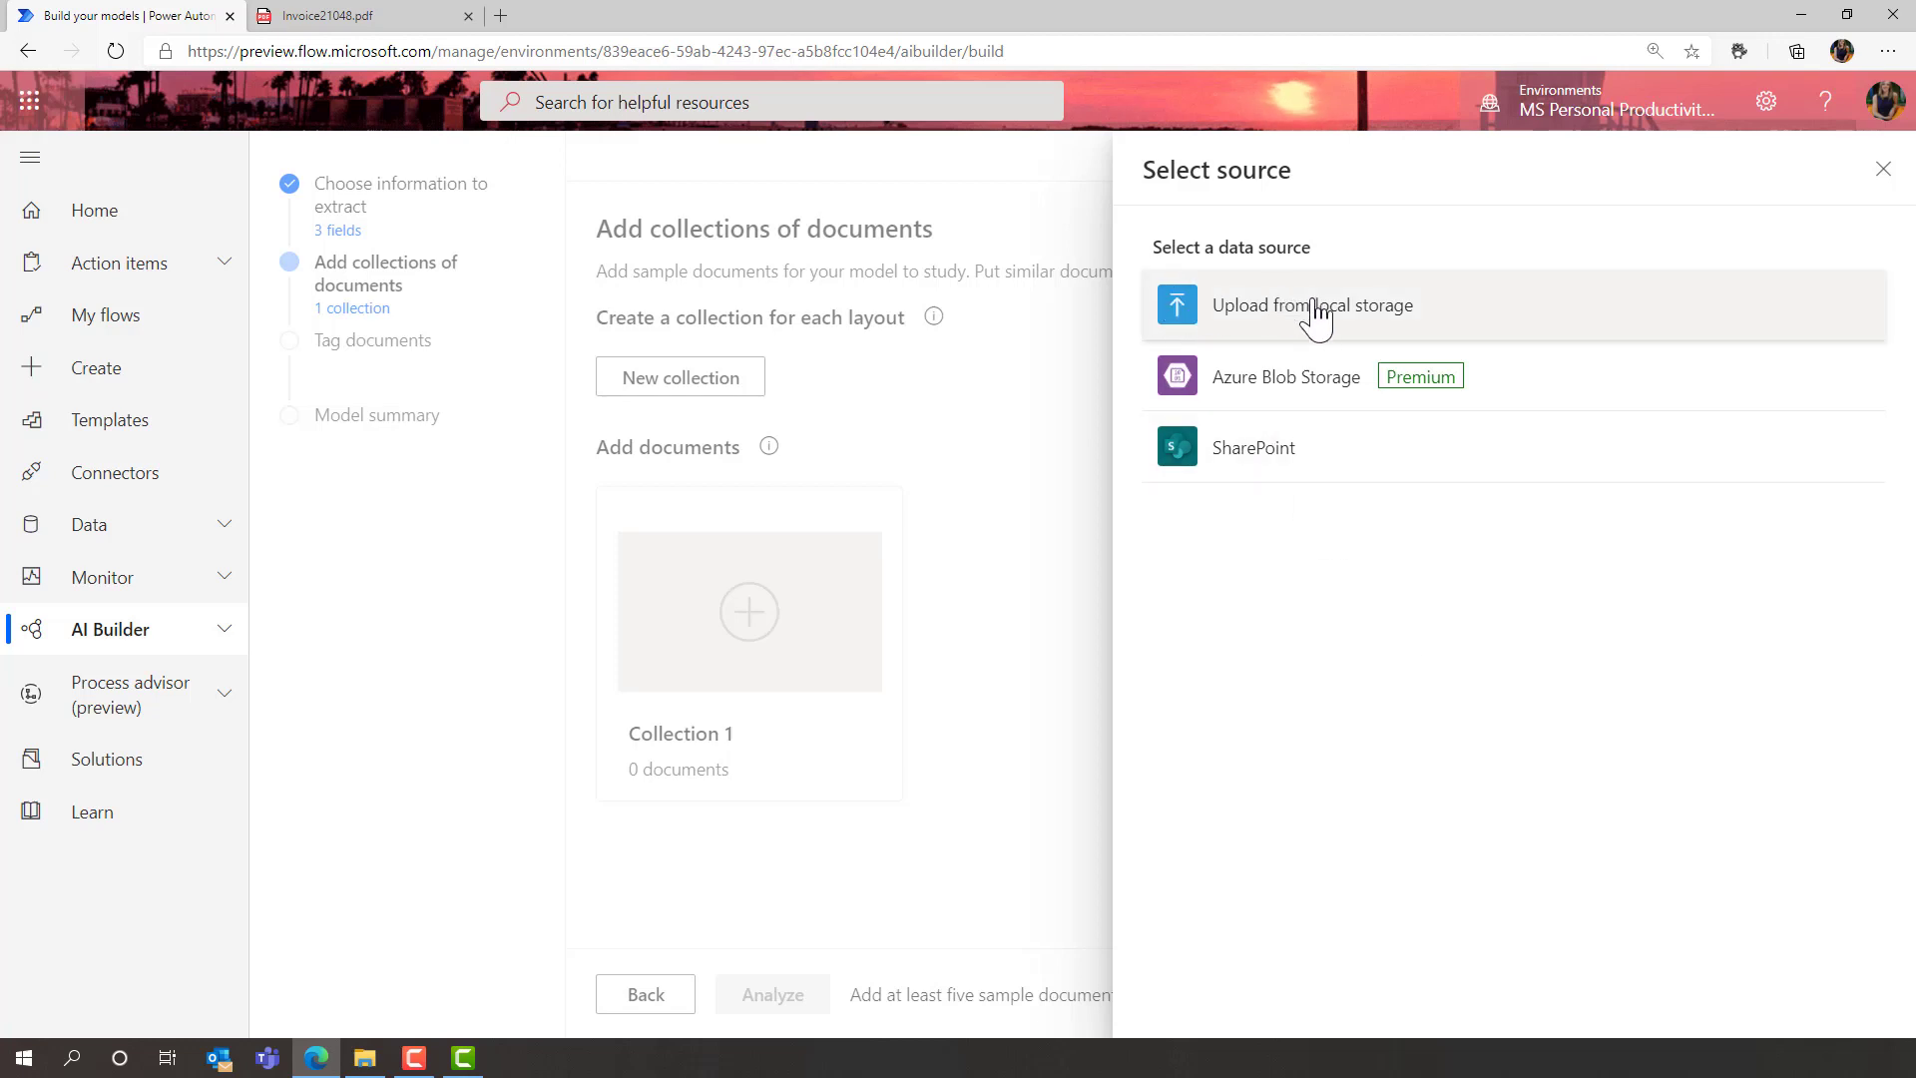
left_click(1315, 317)
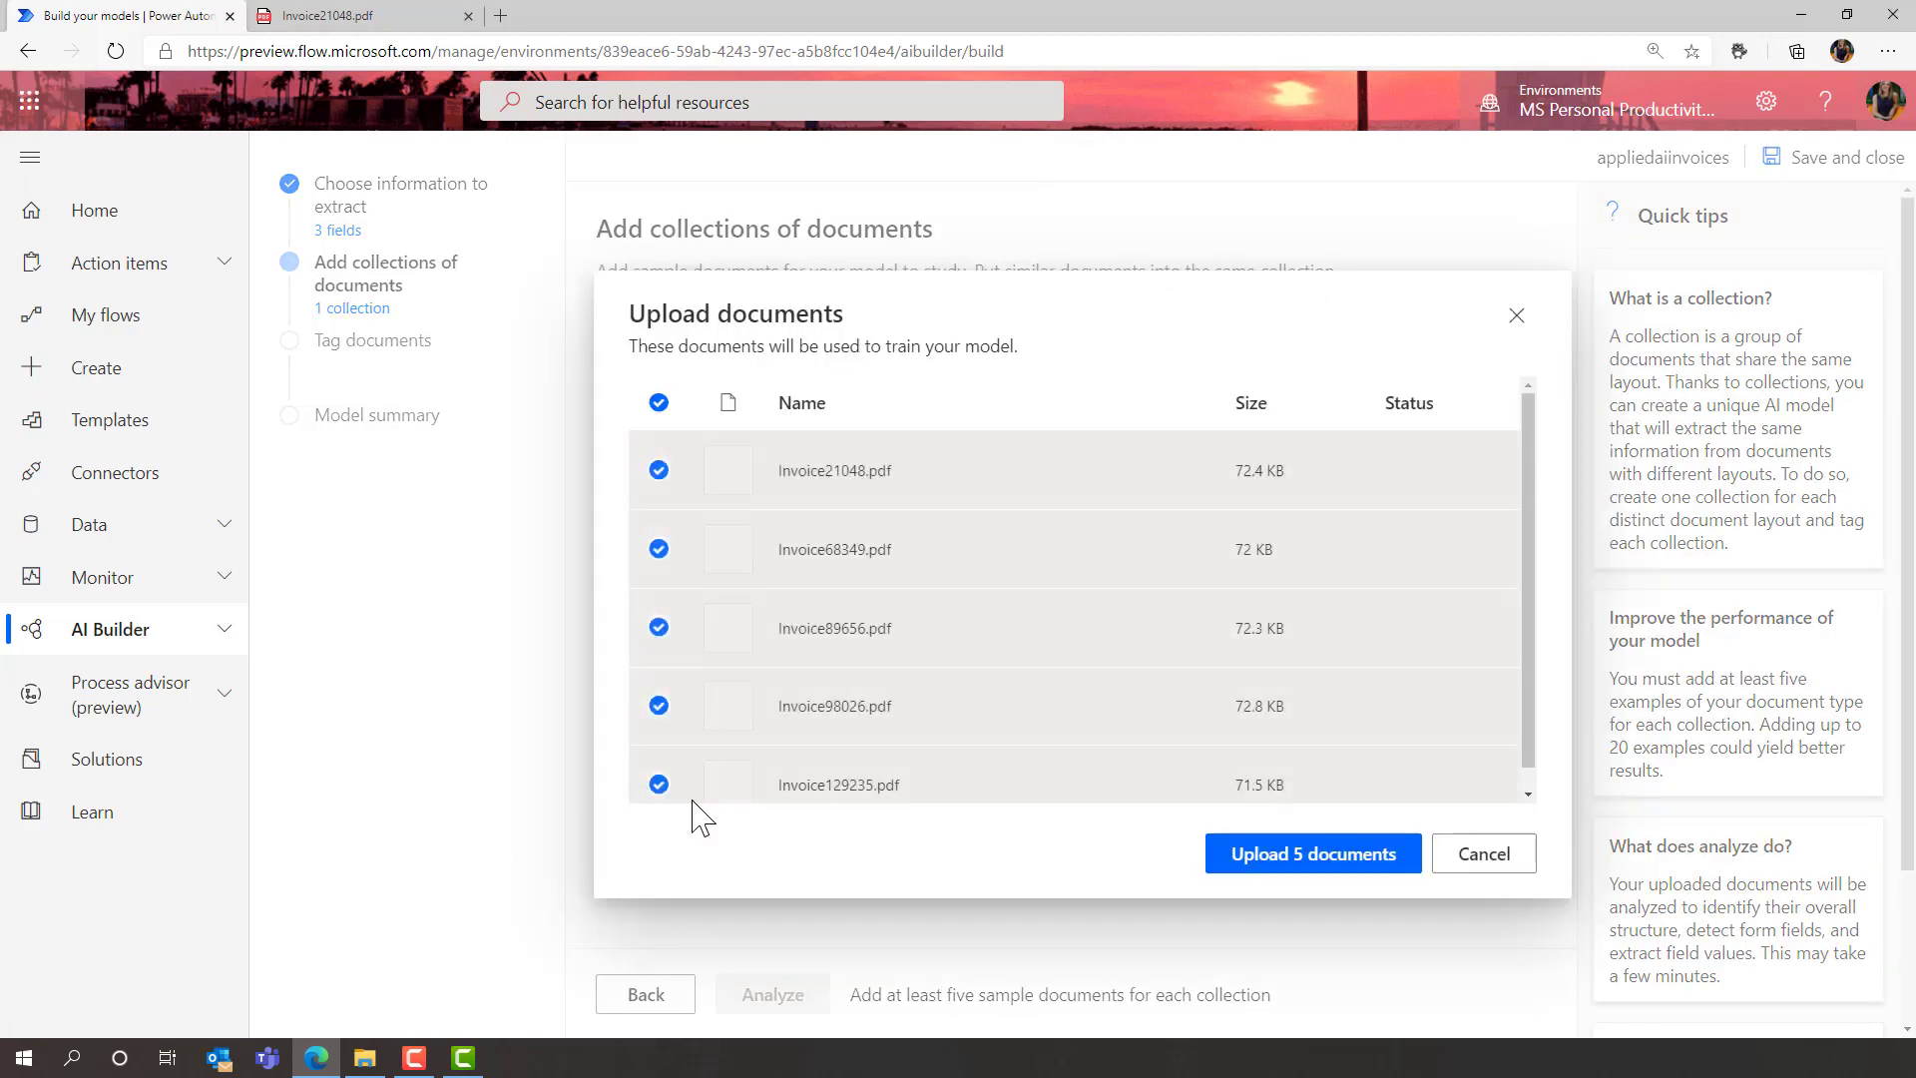
left_click(1375, 856)
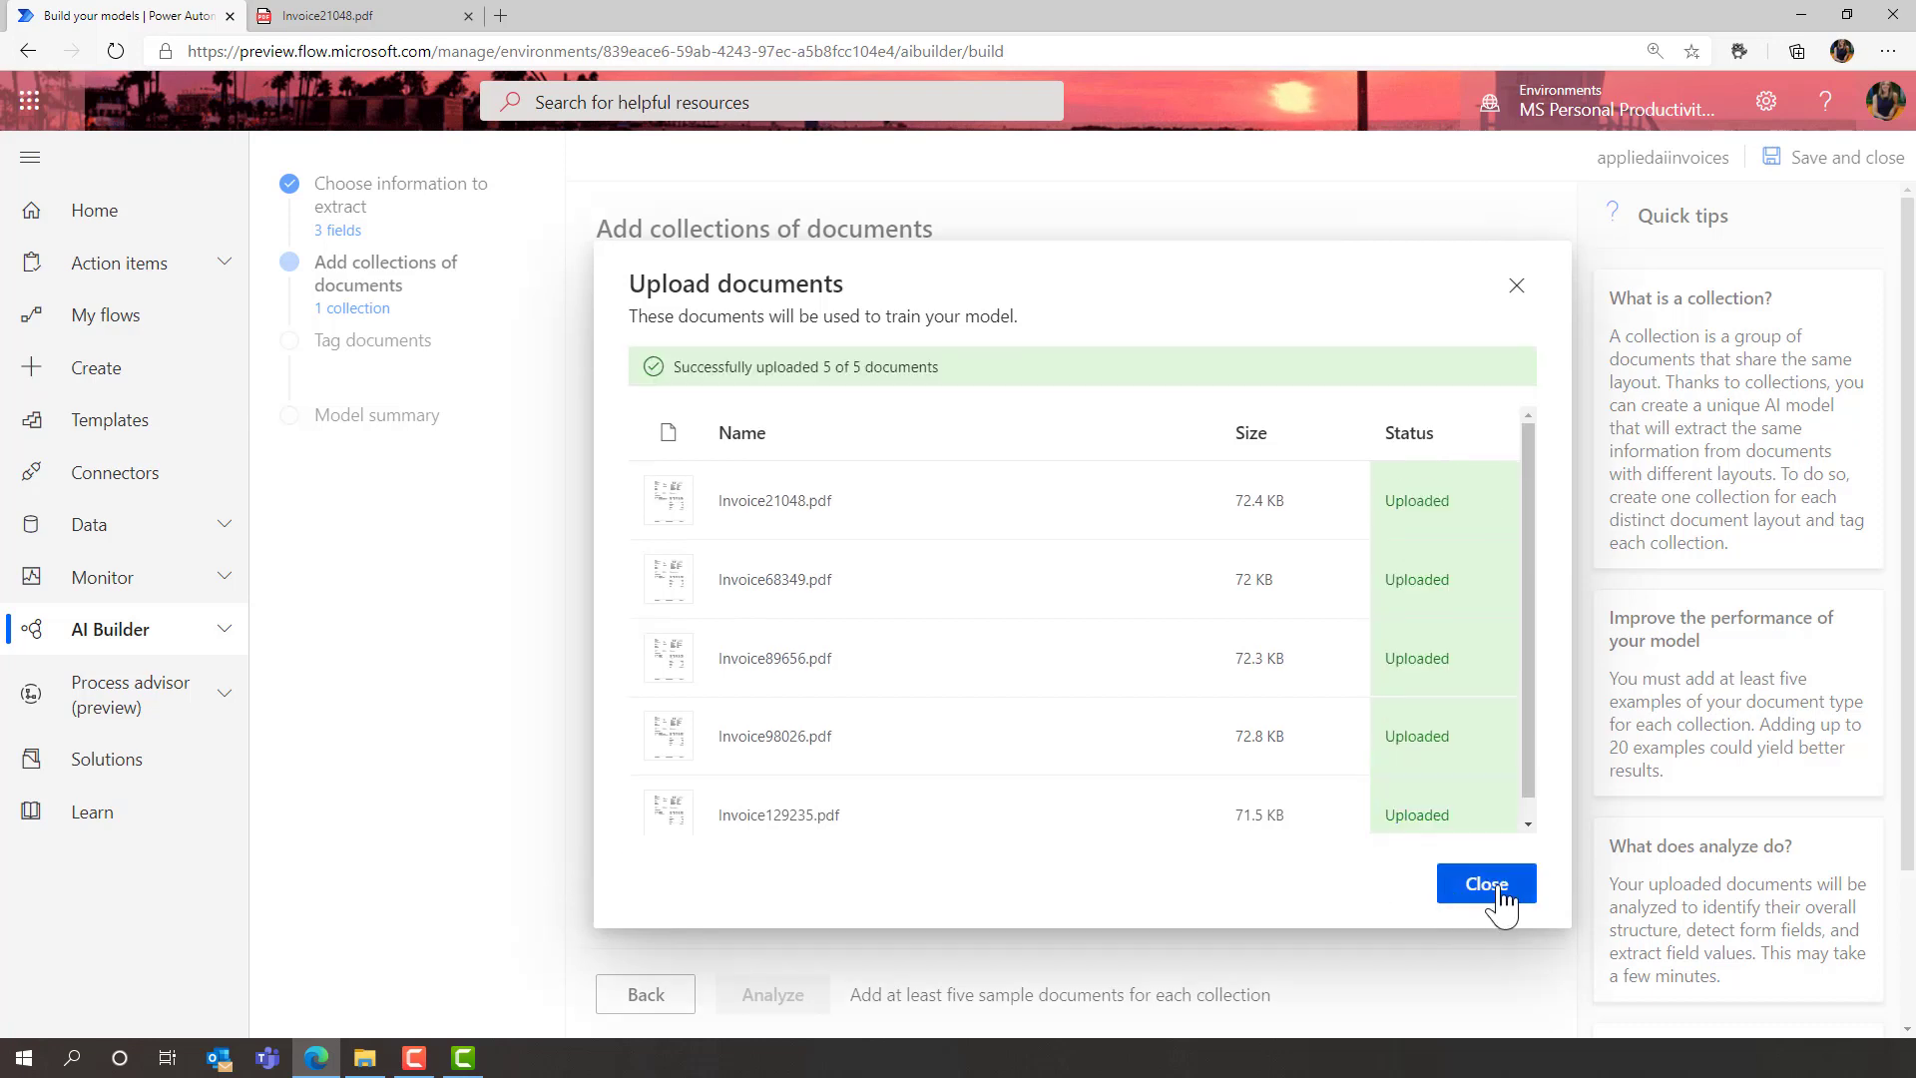
left_click(1486, 884)
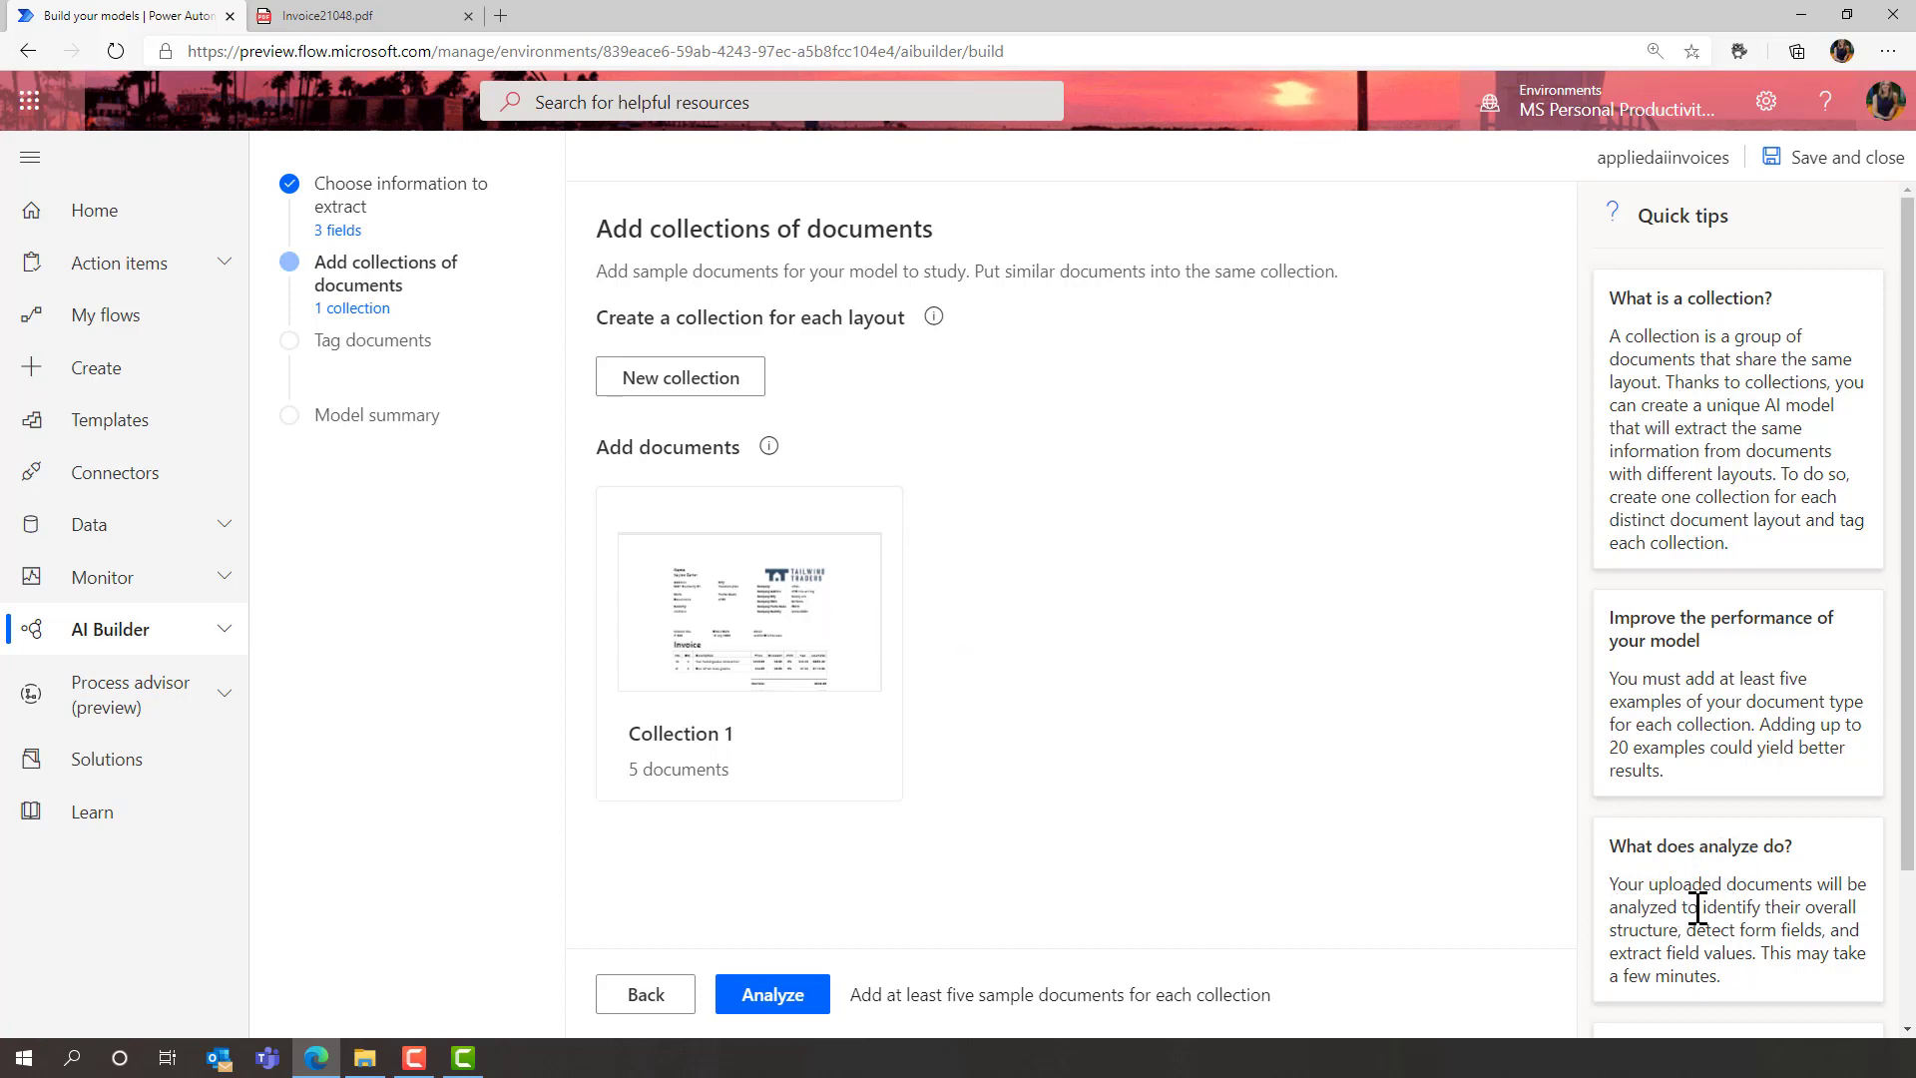
- Analyze the uploaded invoices in Collection 1
left_click_drag(1698, 908, 1758, 955)
left_click(1222, 840)
left_click(774, 996)
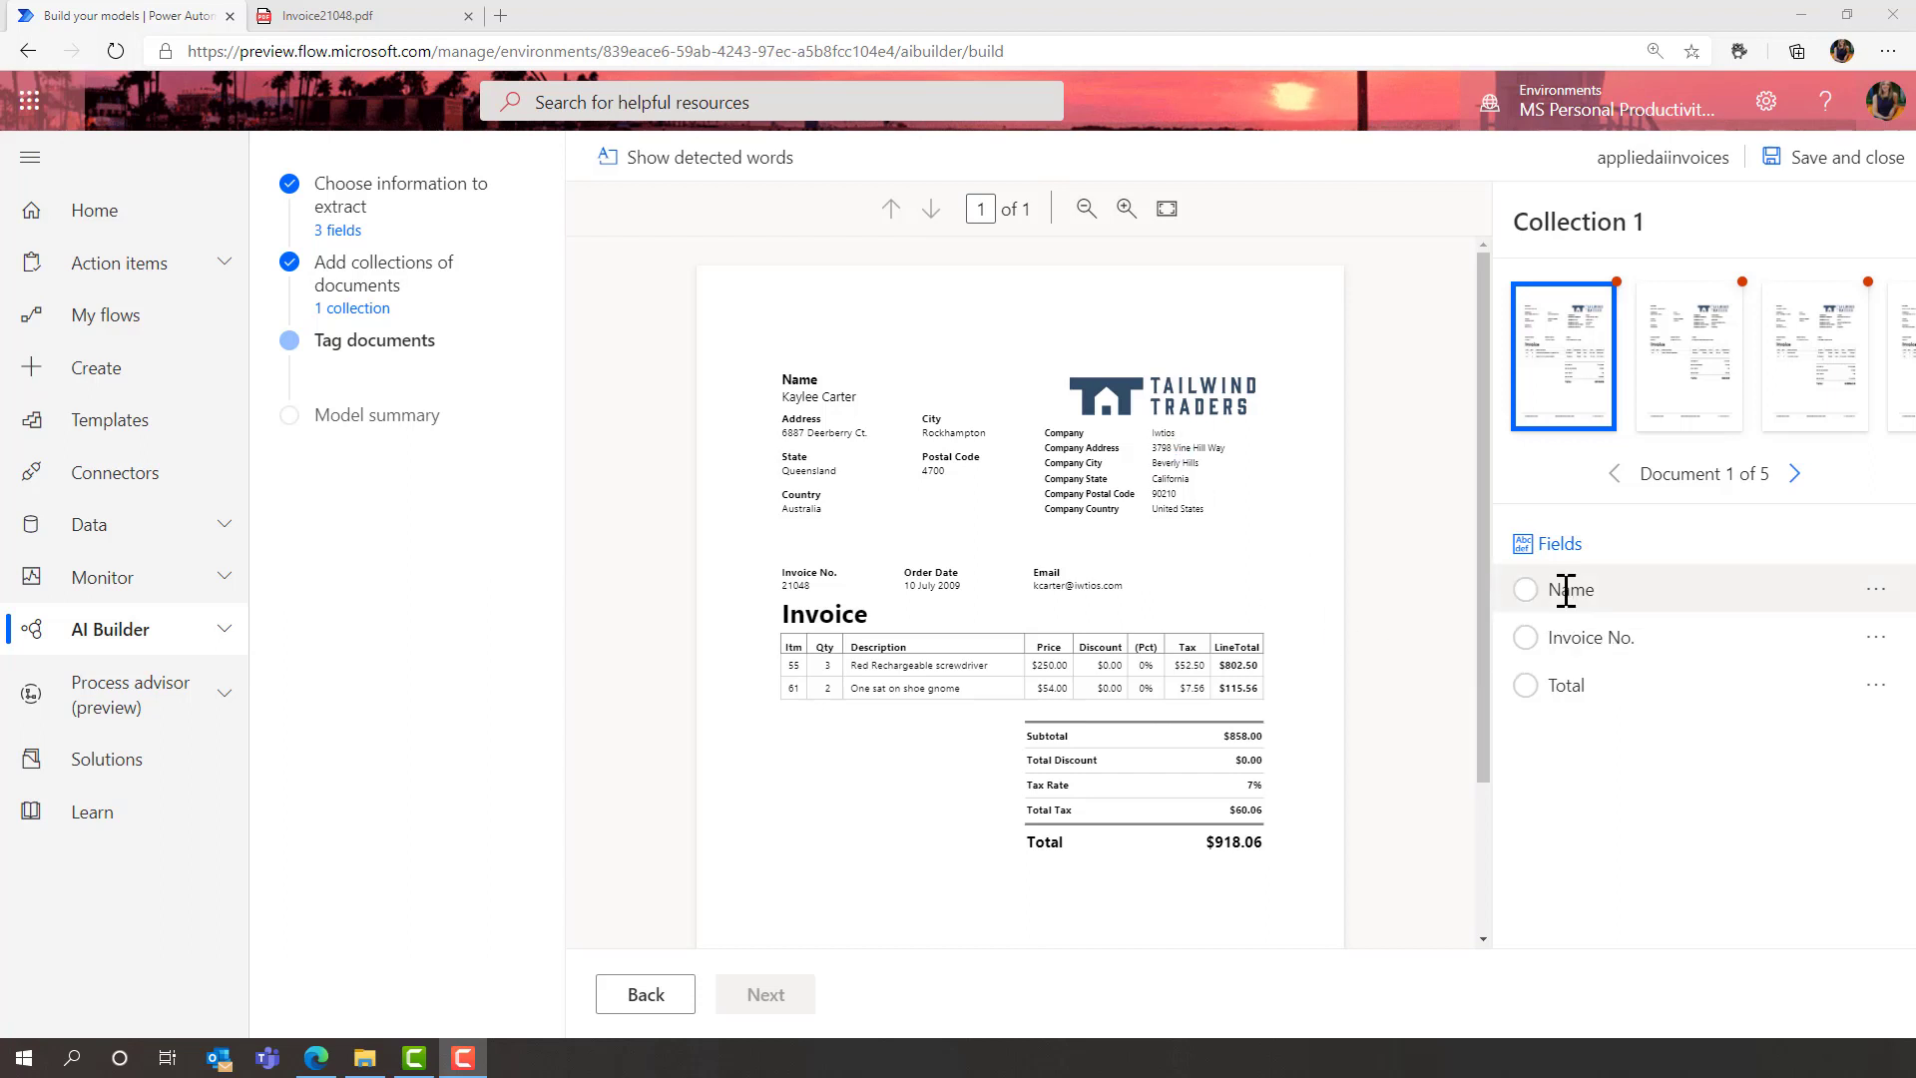
- Tag the Name, Invoice No. and Total values on the first invoice and go through the remaining four documents
left_click_drag(768, 383, 883, 412)
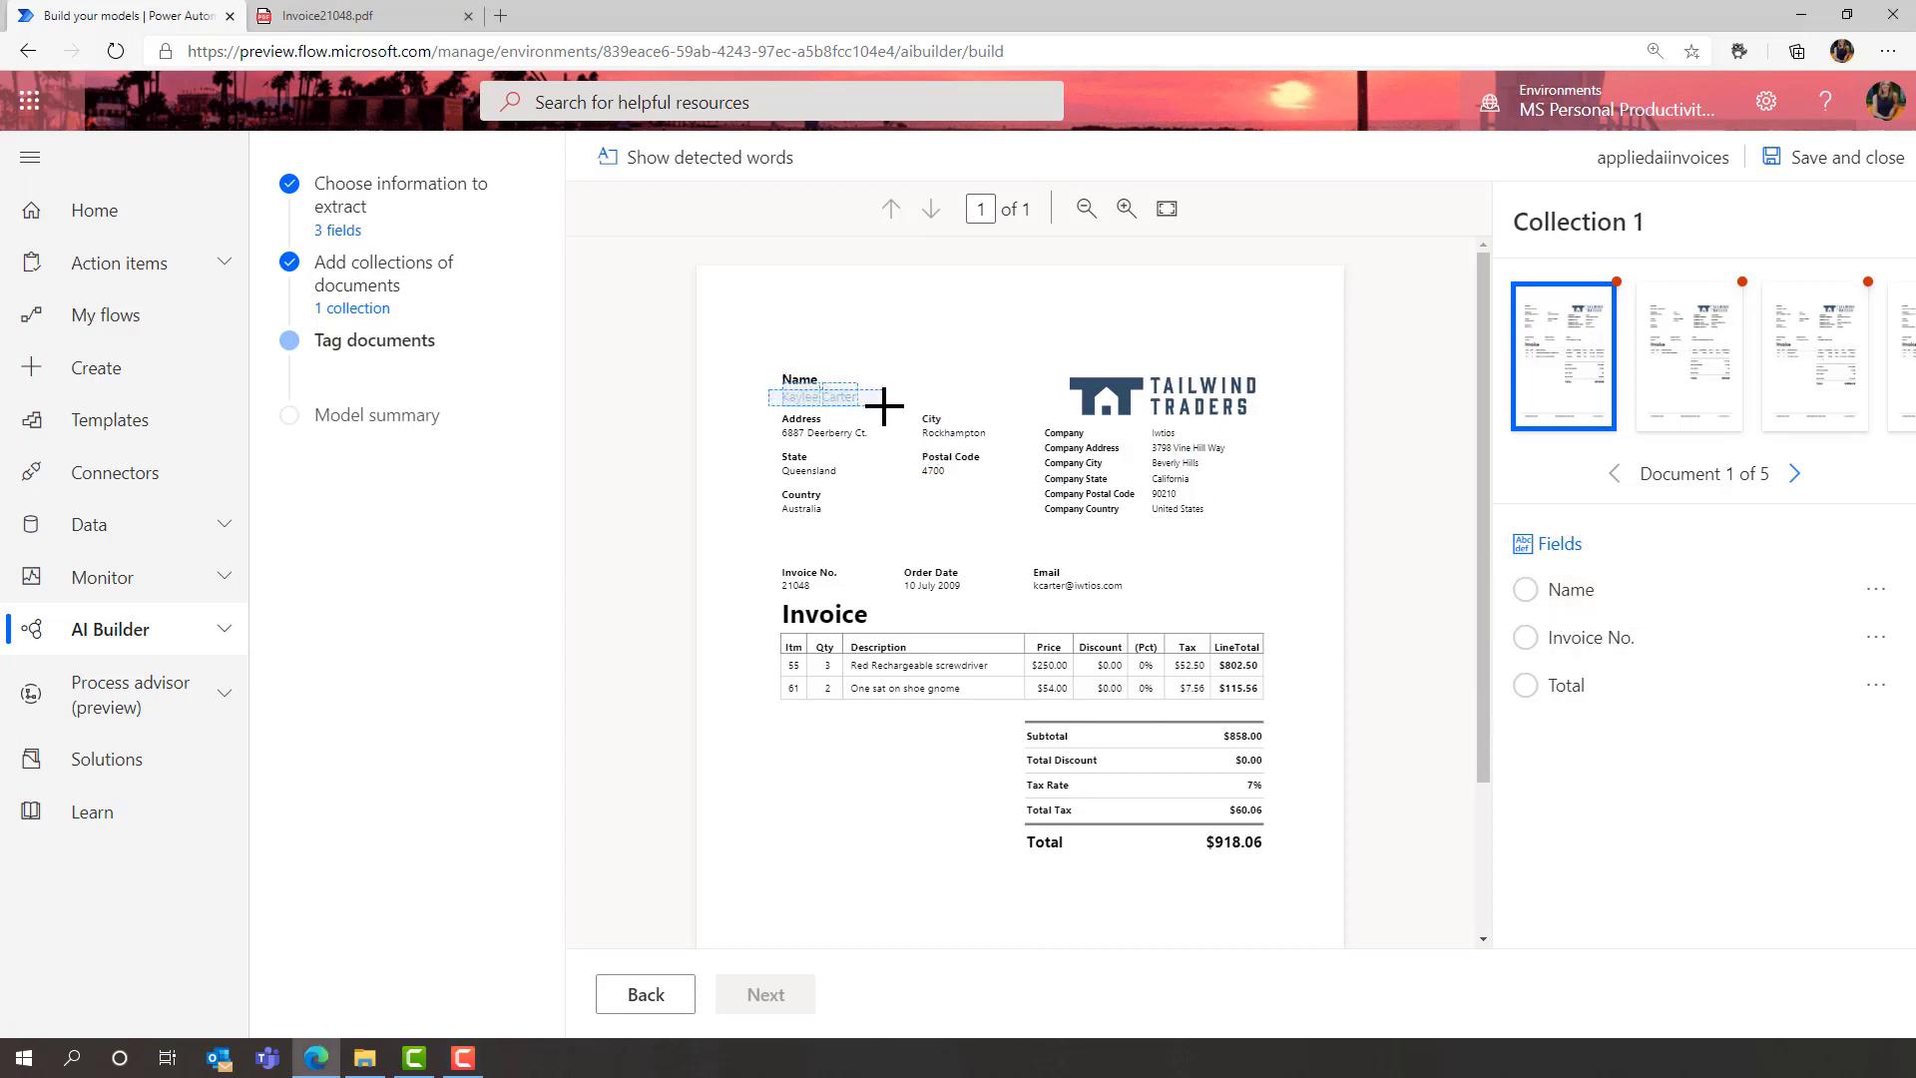
left_click(913, 462)
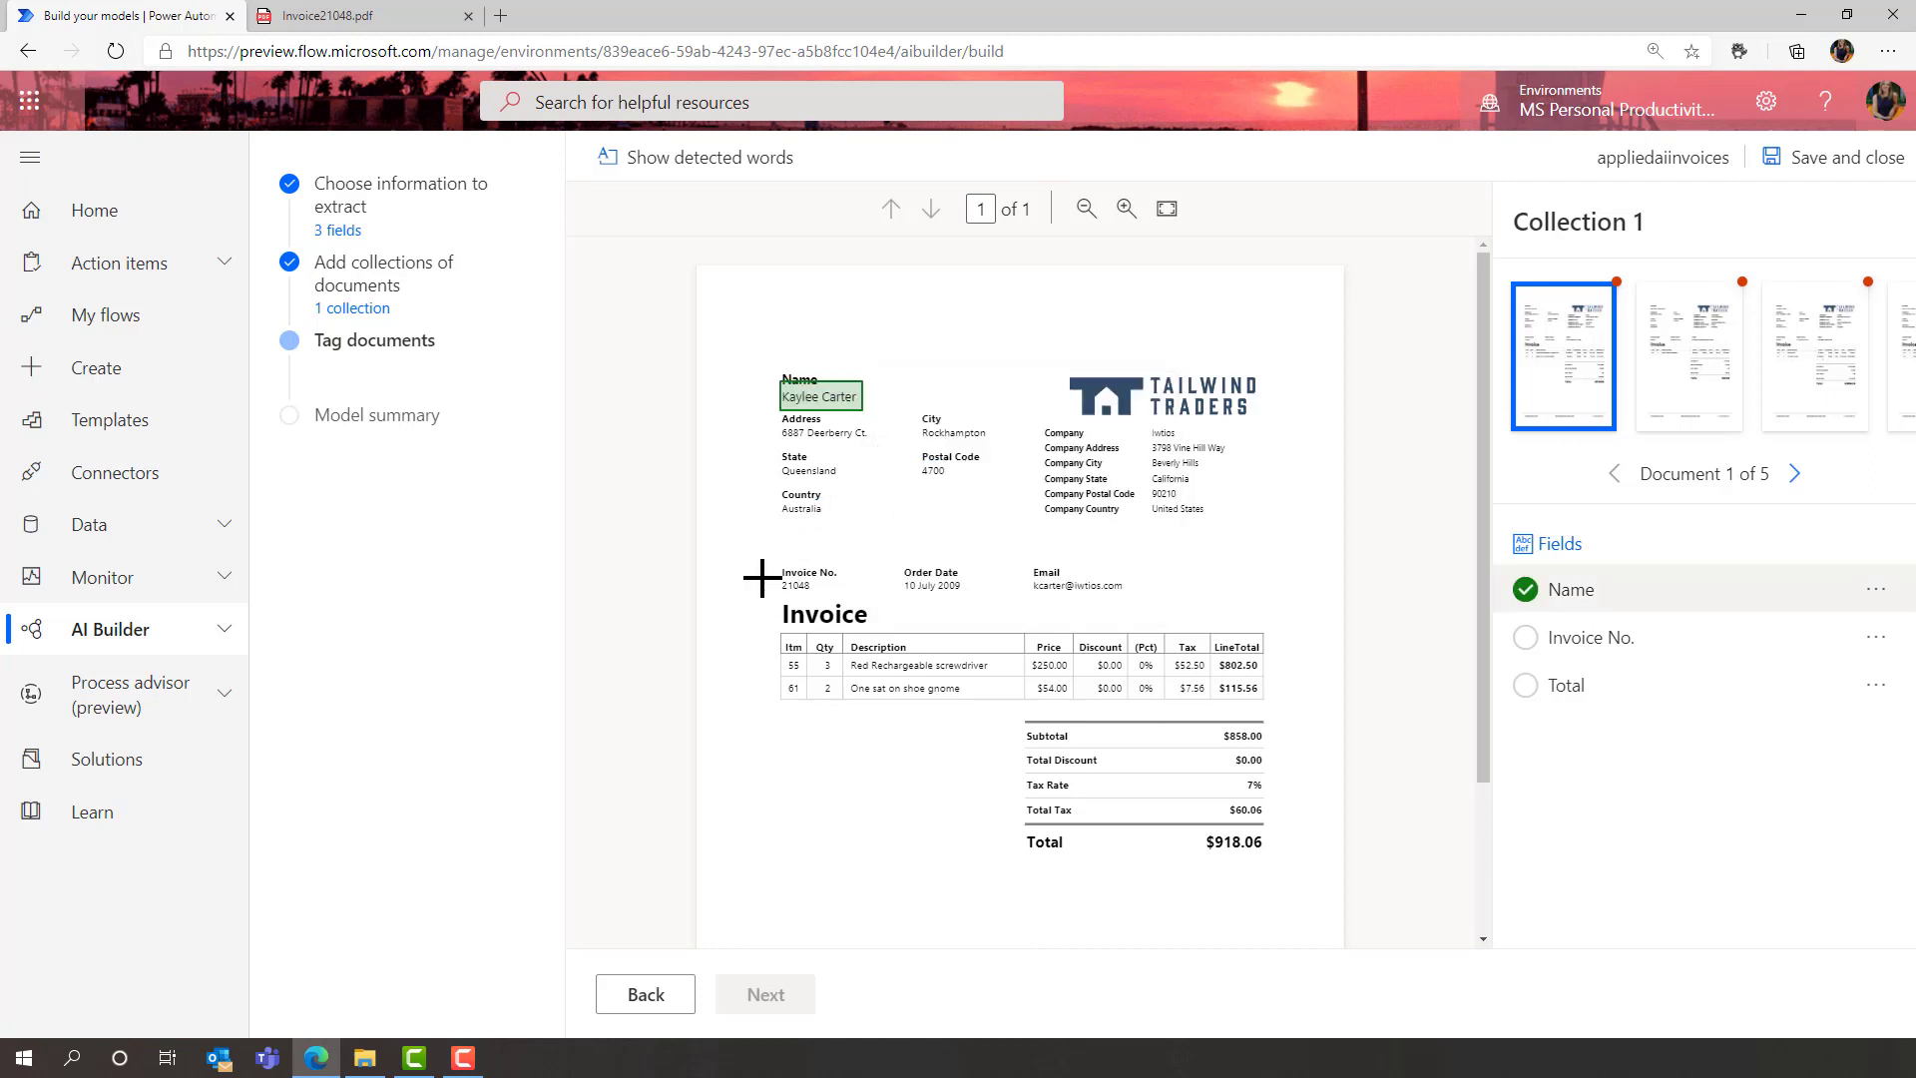
left_click_drag(761, 573, 819, 601)
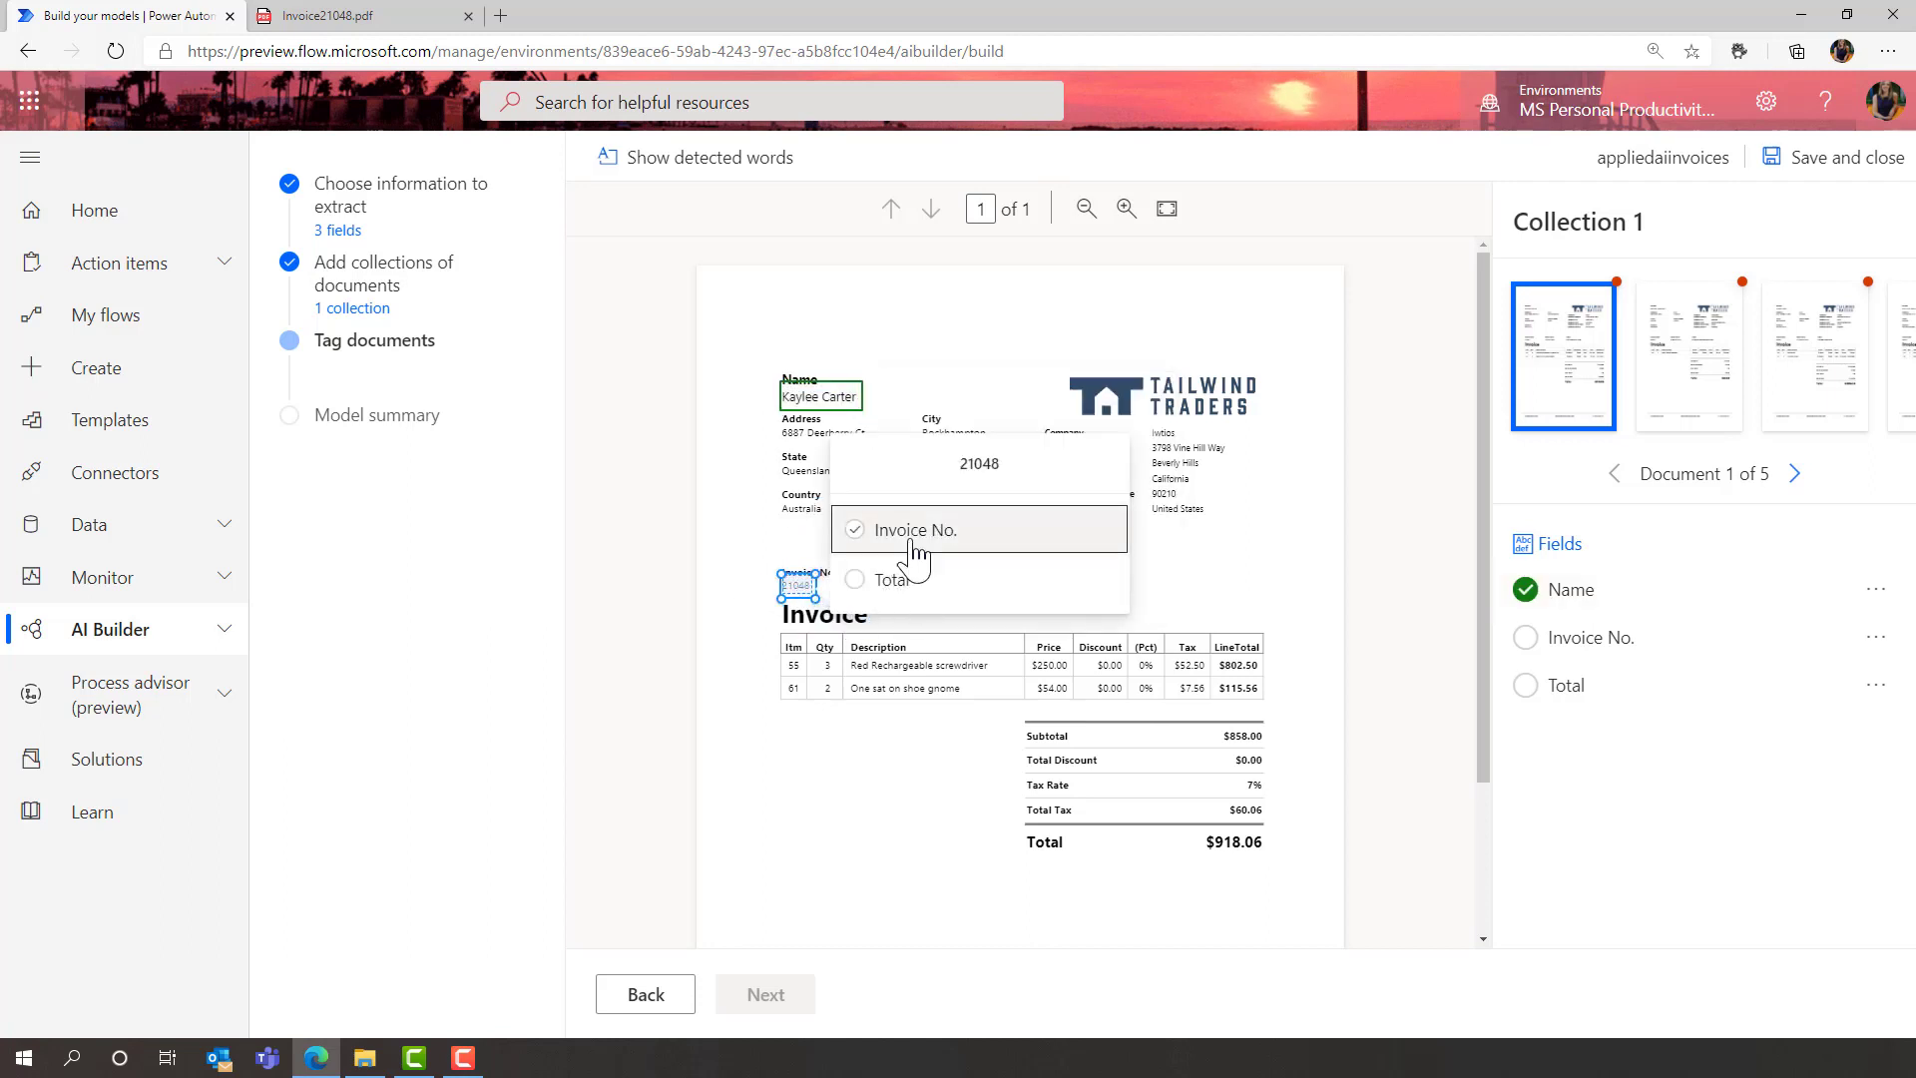
left_click(910, 533)
left_click_drag(1204, 834, 1279, 855)
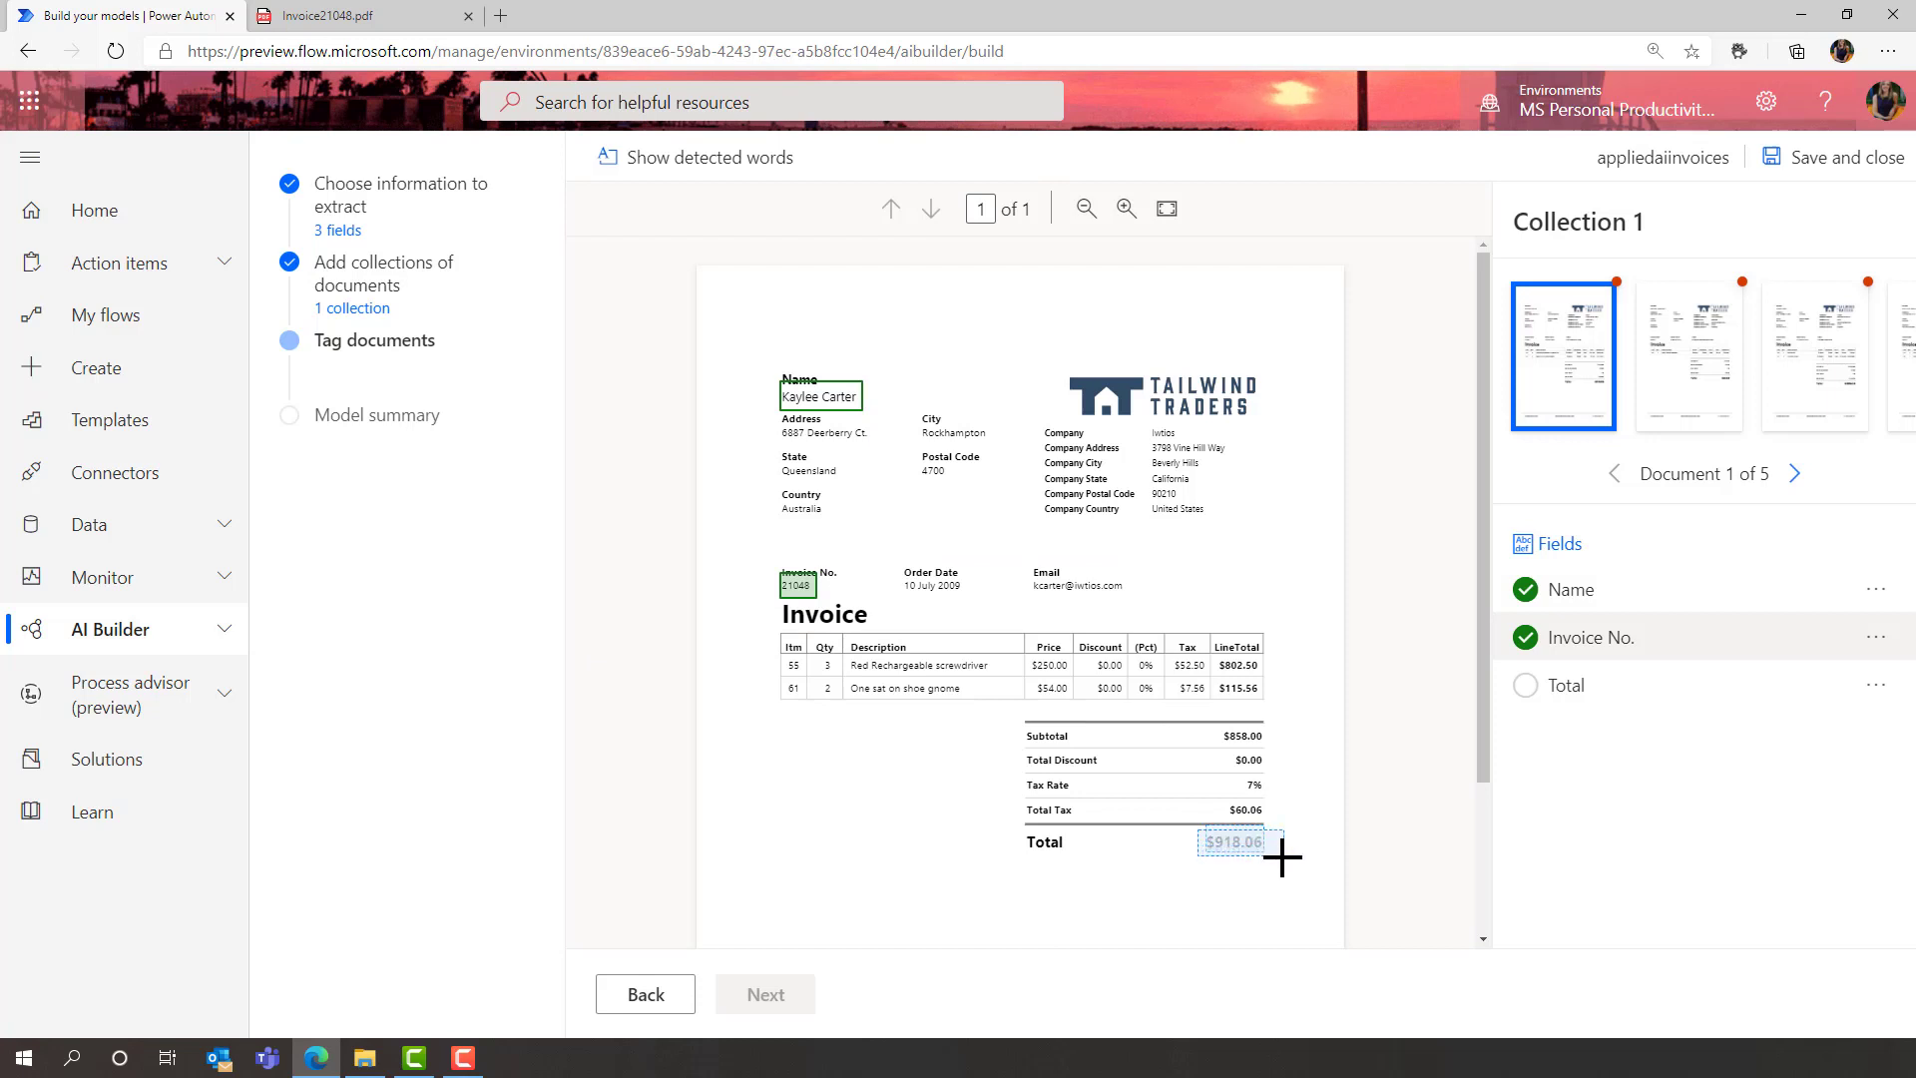
left_click(1018, 848)
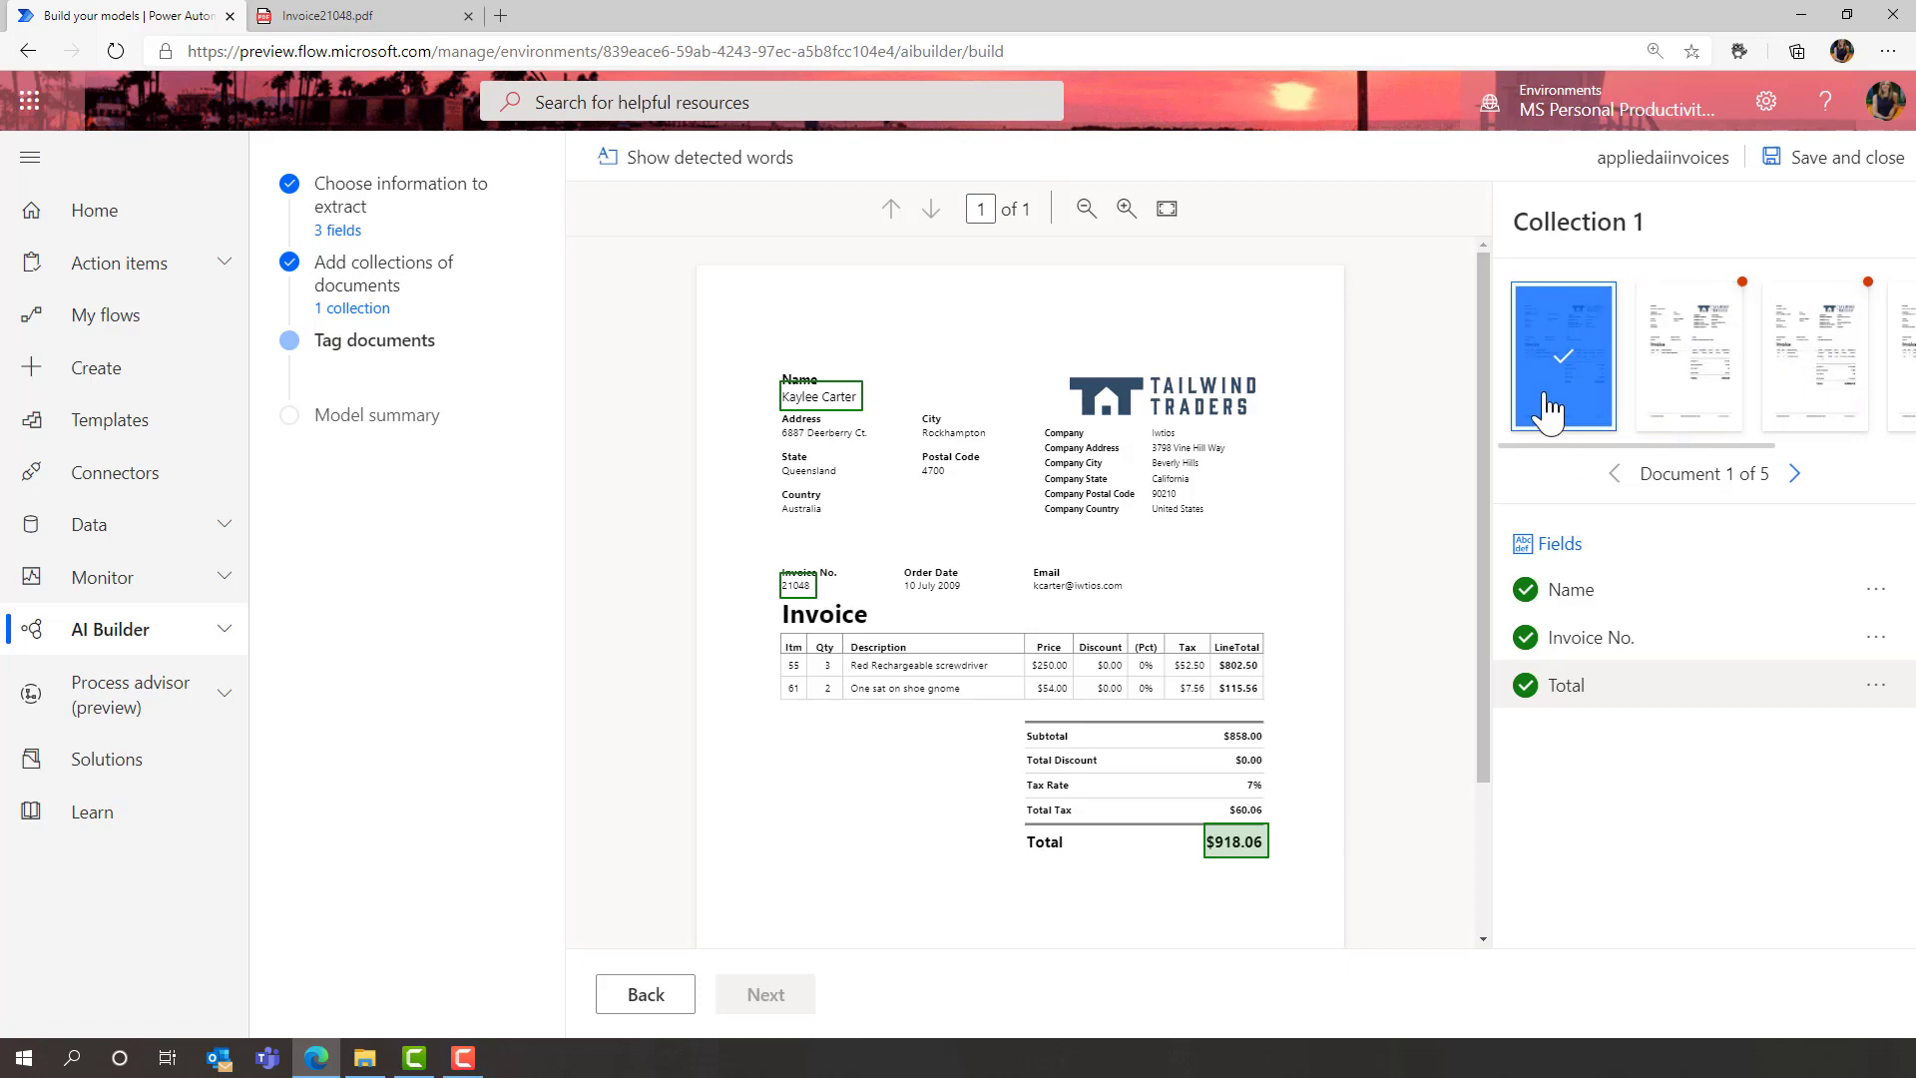
left_click(1732, 425)
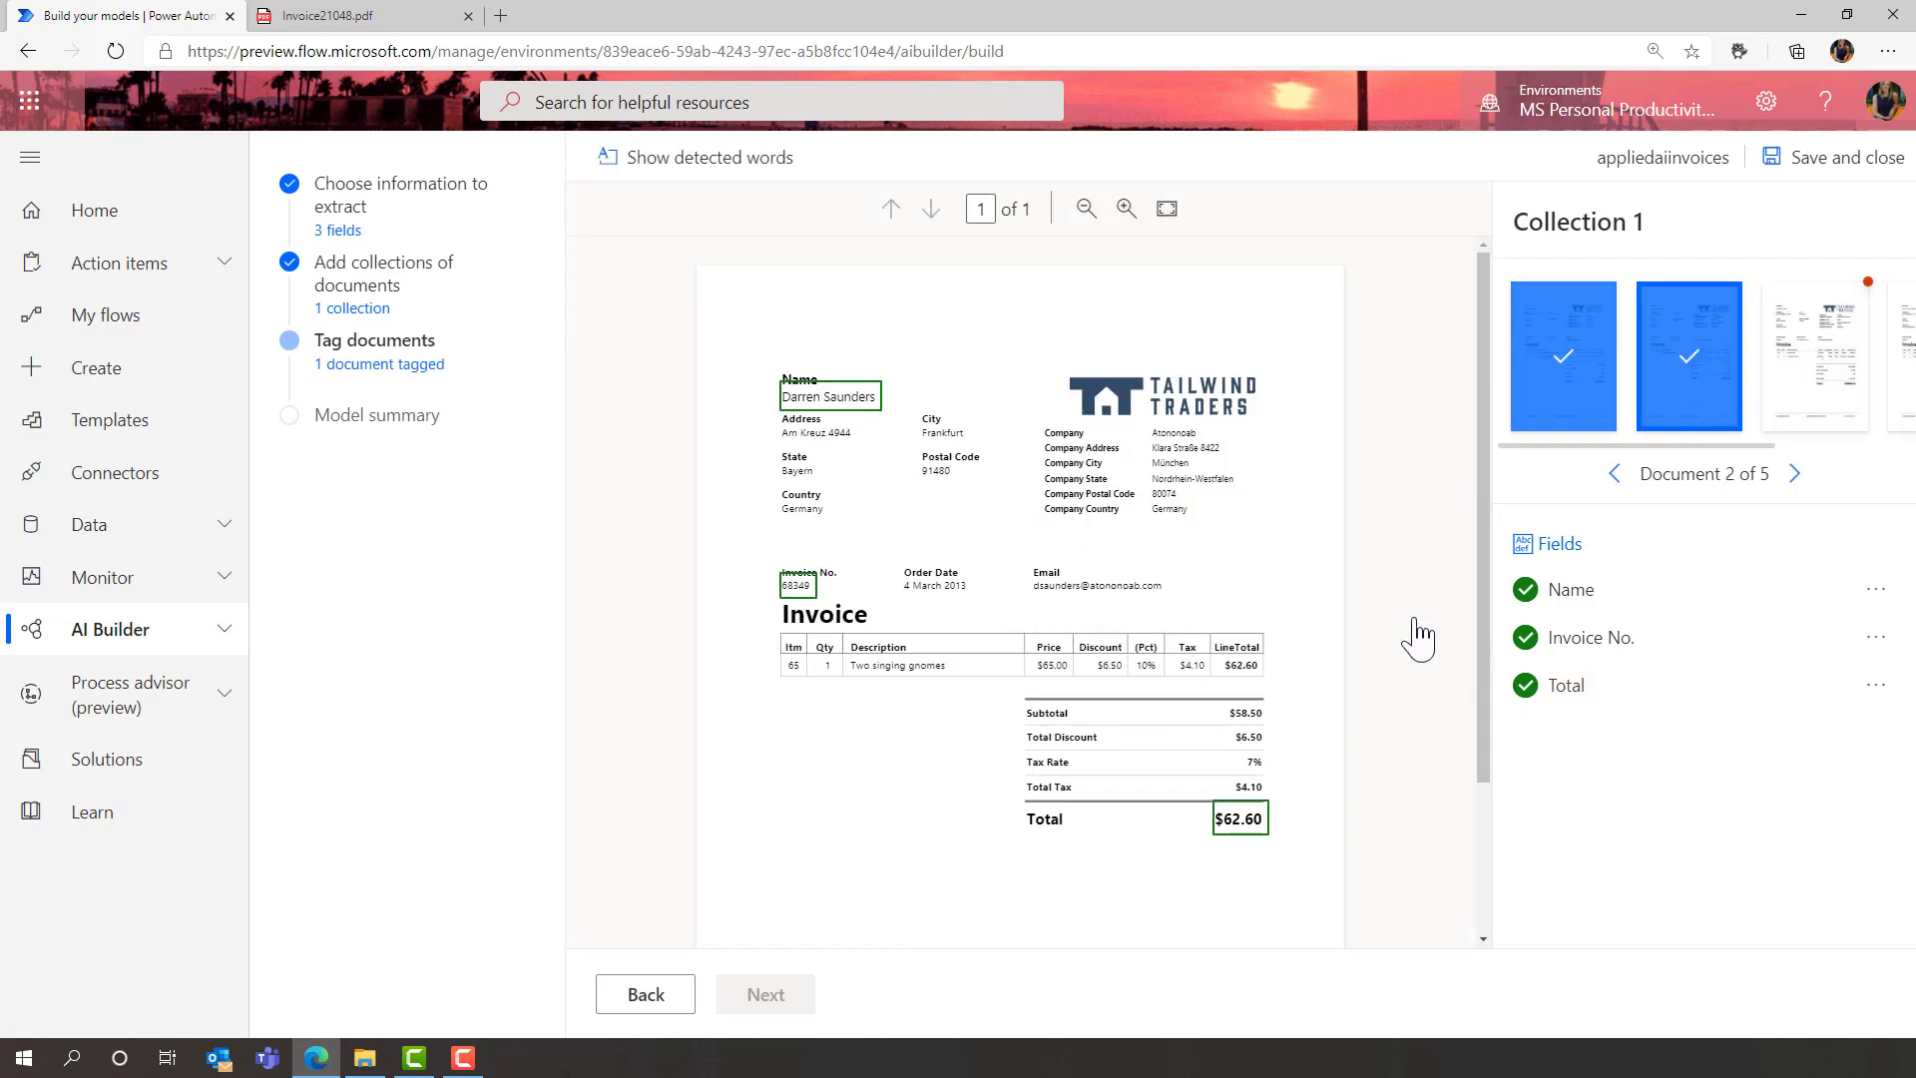
left_click(1794, 473)
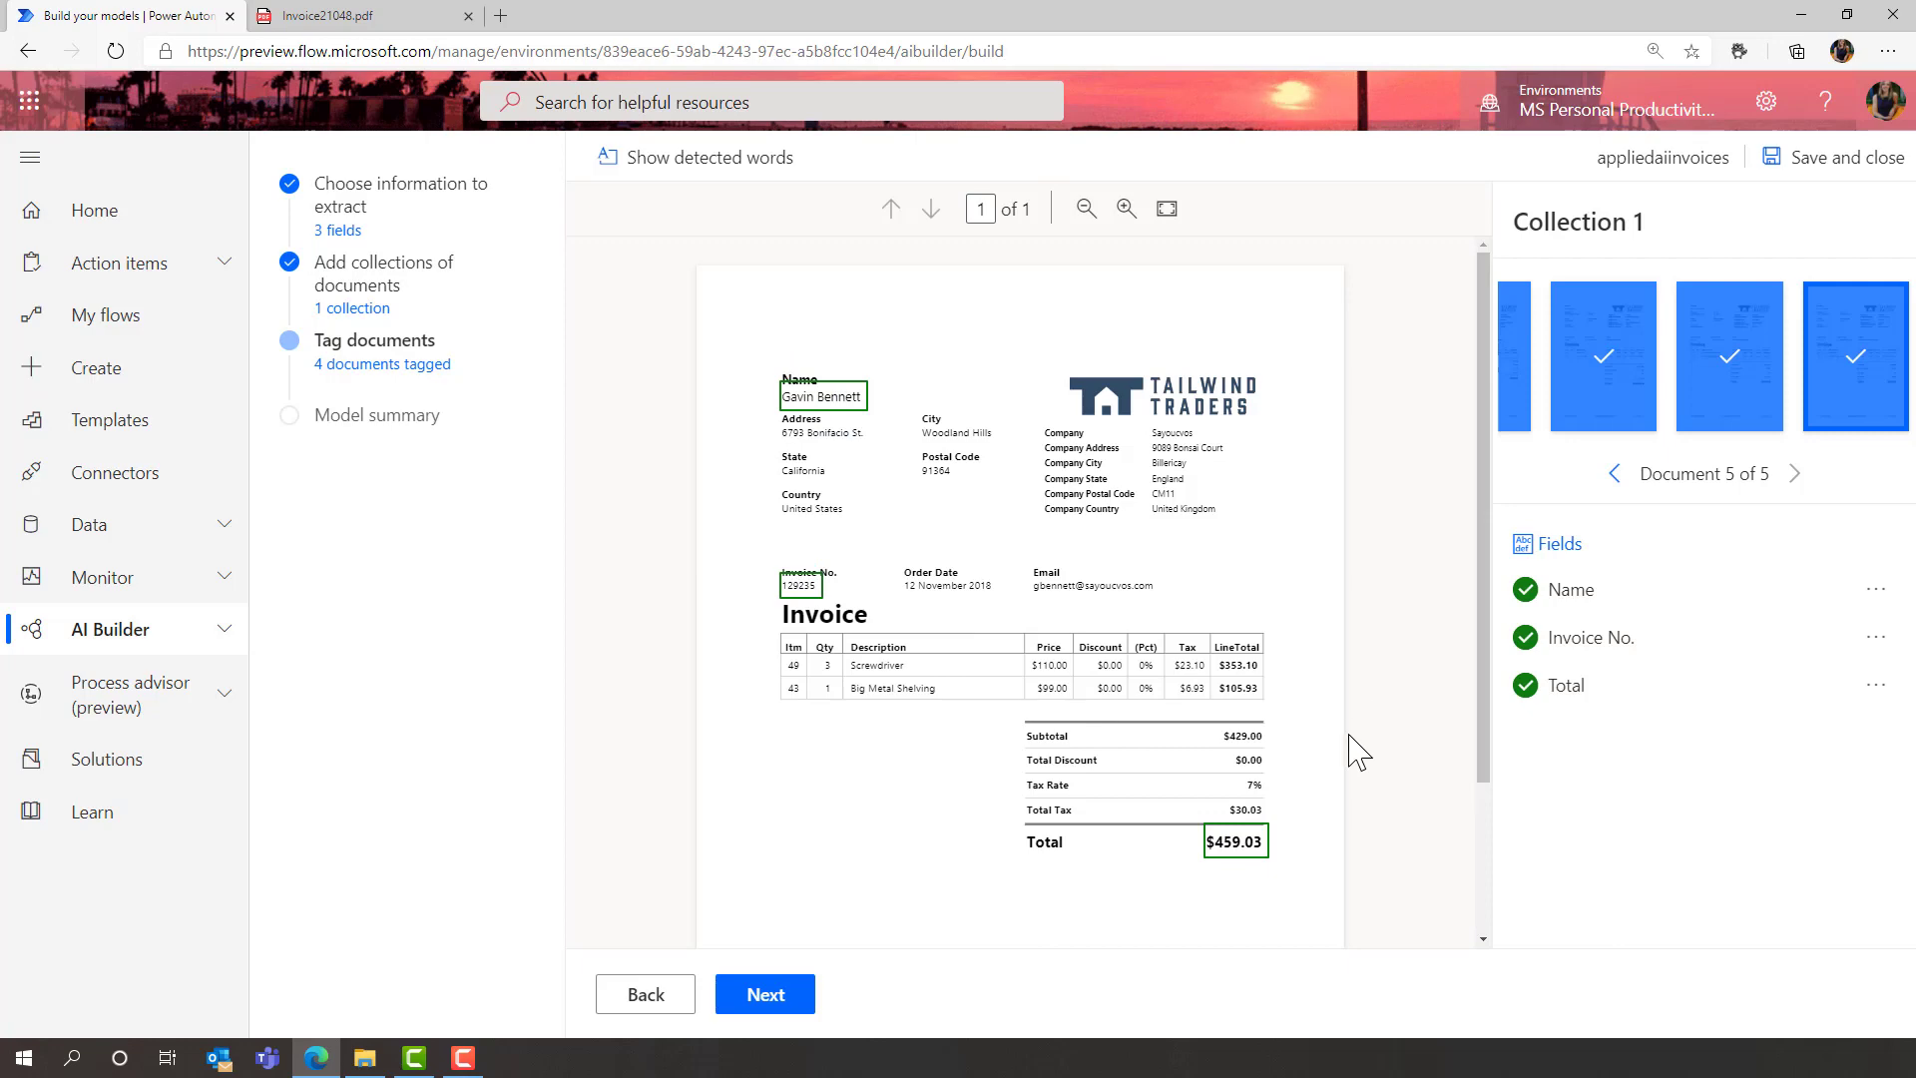
- Train the model from its summary and open the model's details page
left_click(763, 998)
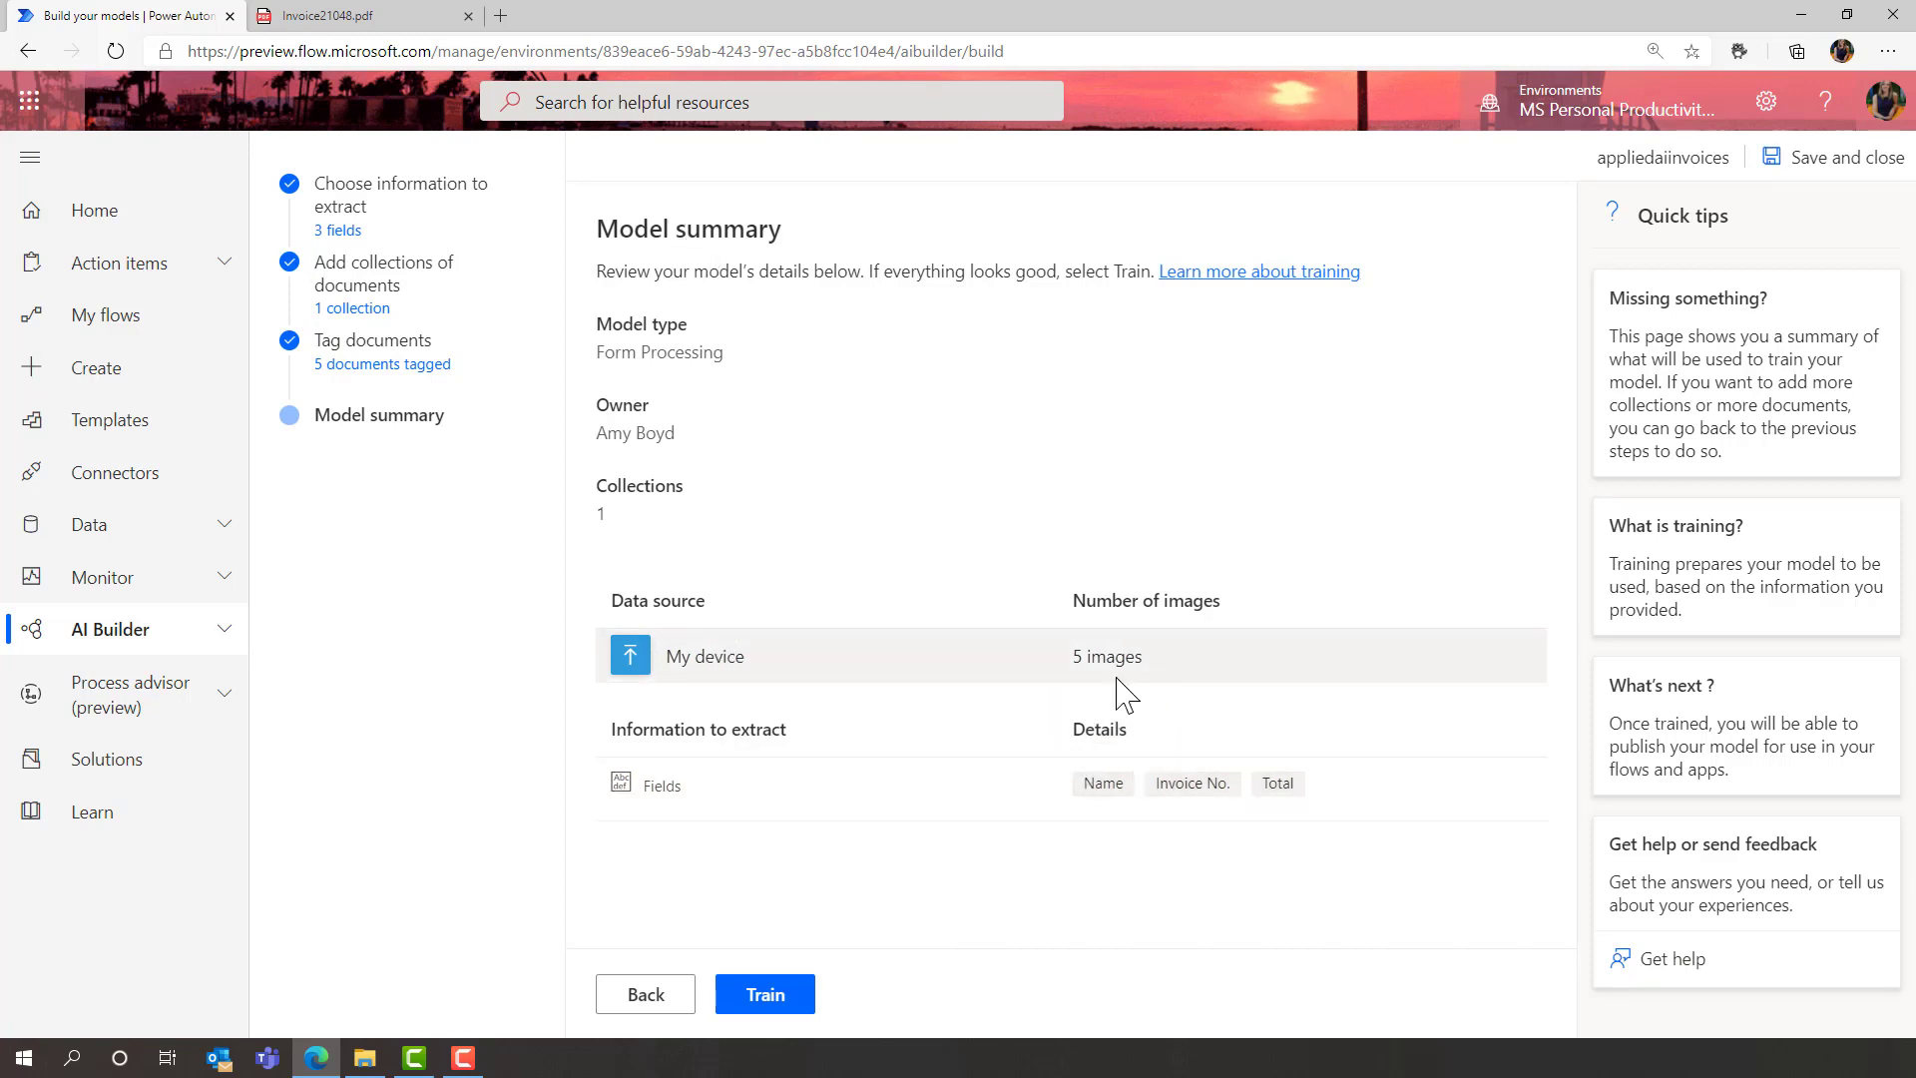
left_click(755, 1000)
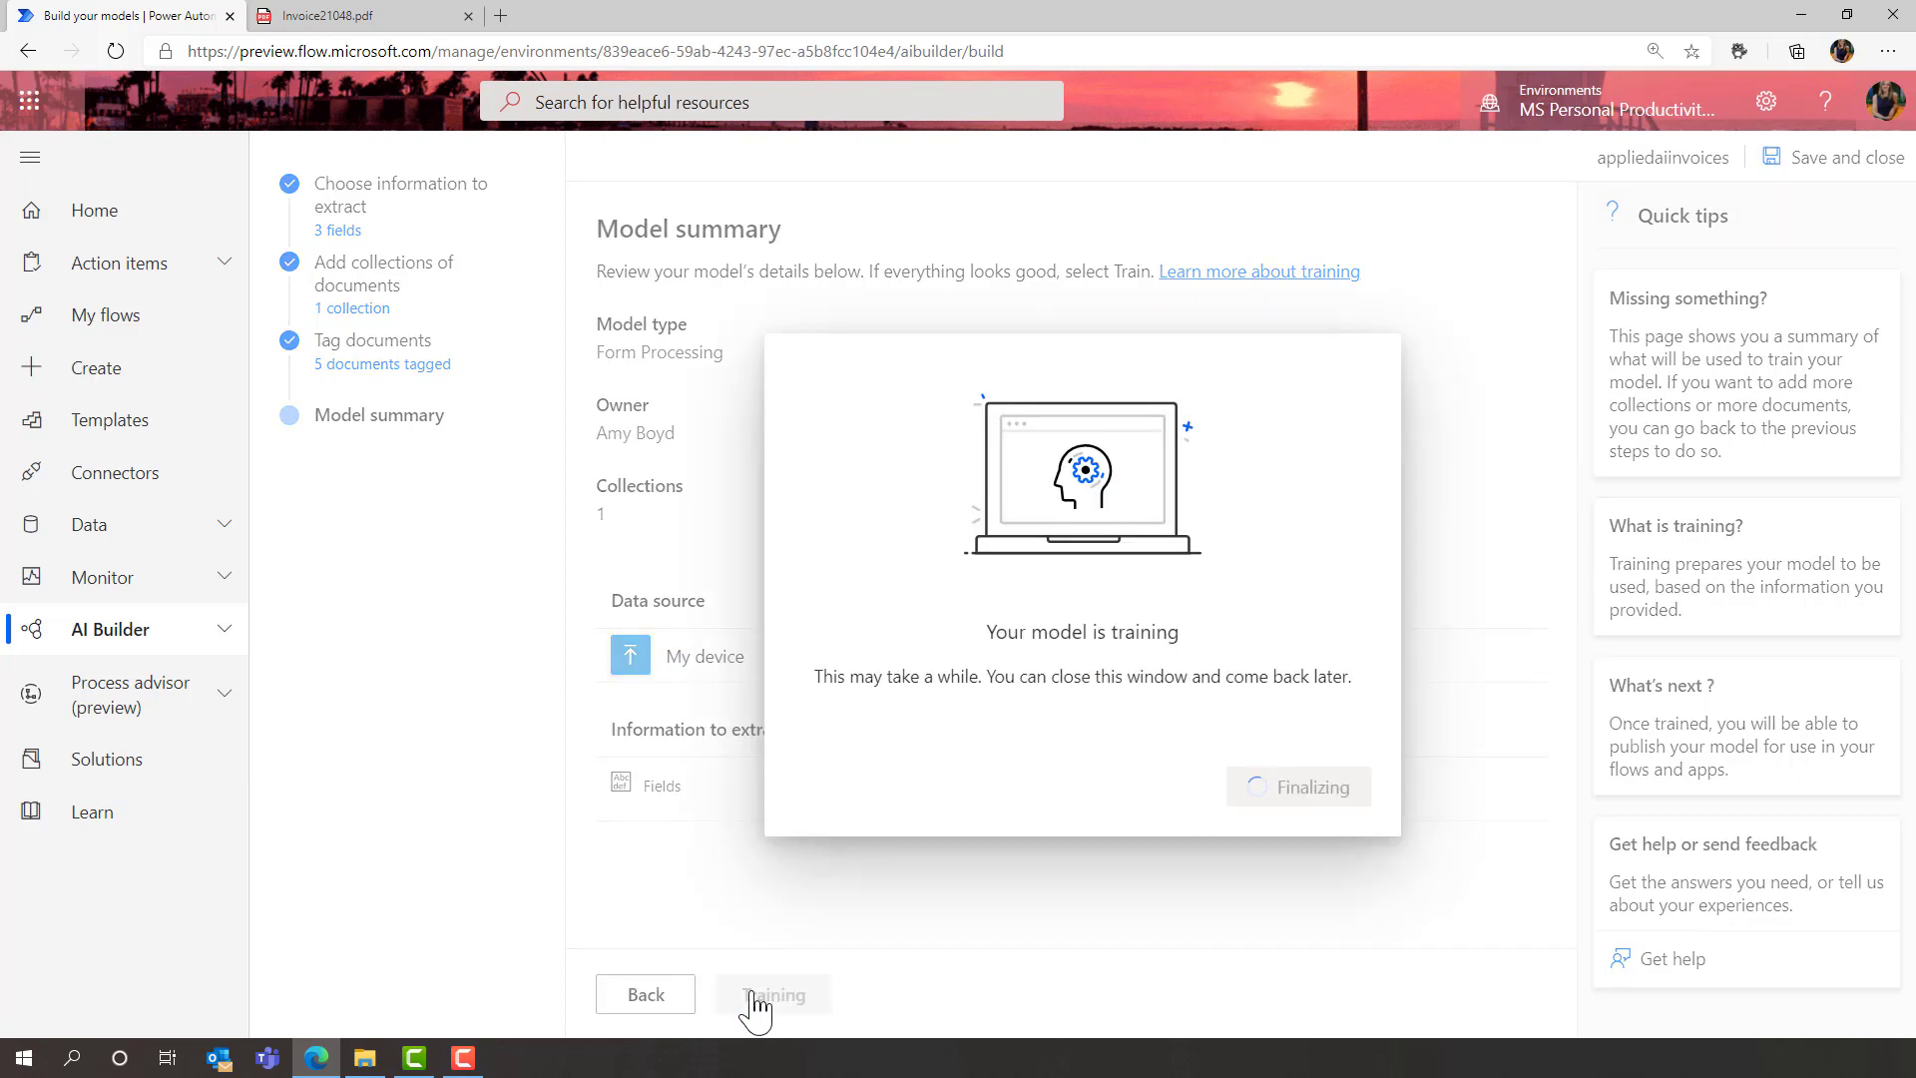
left_click(1328, 794)
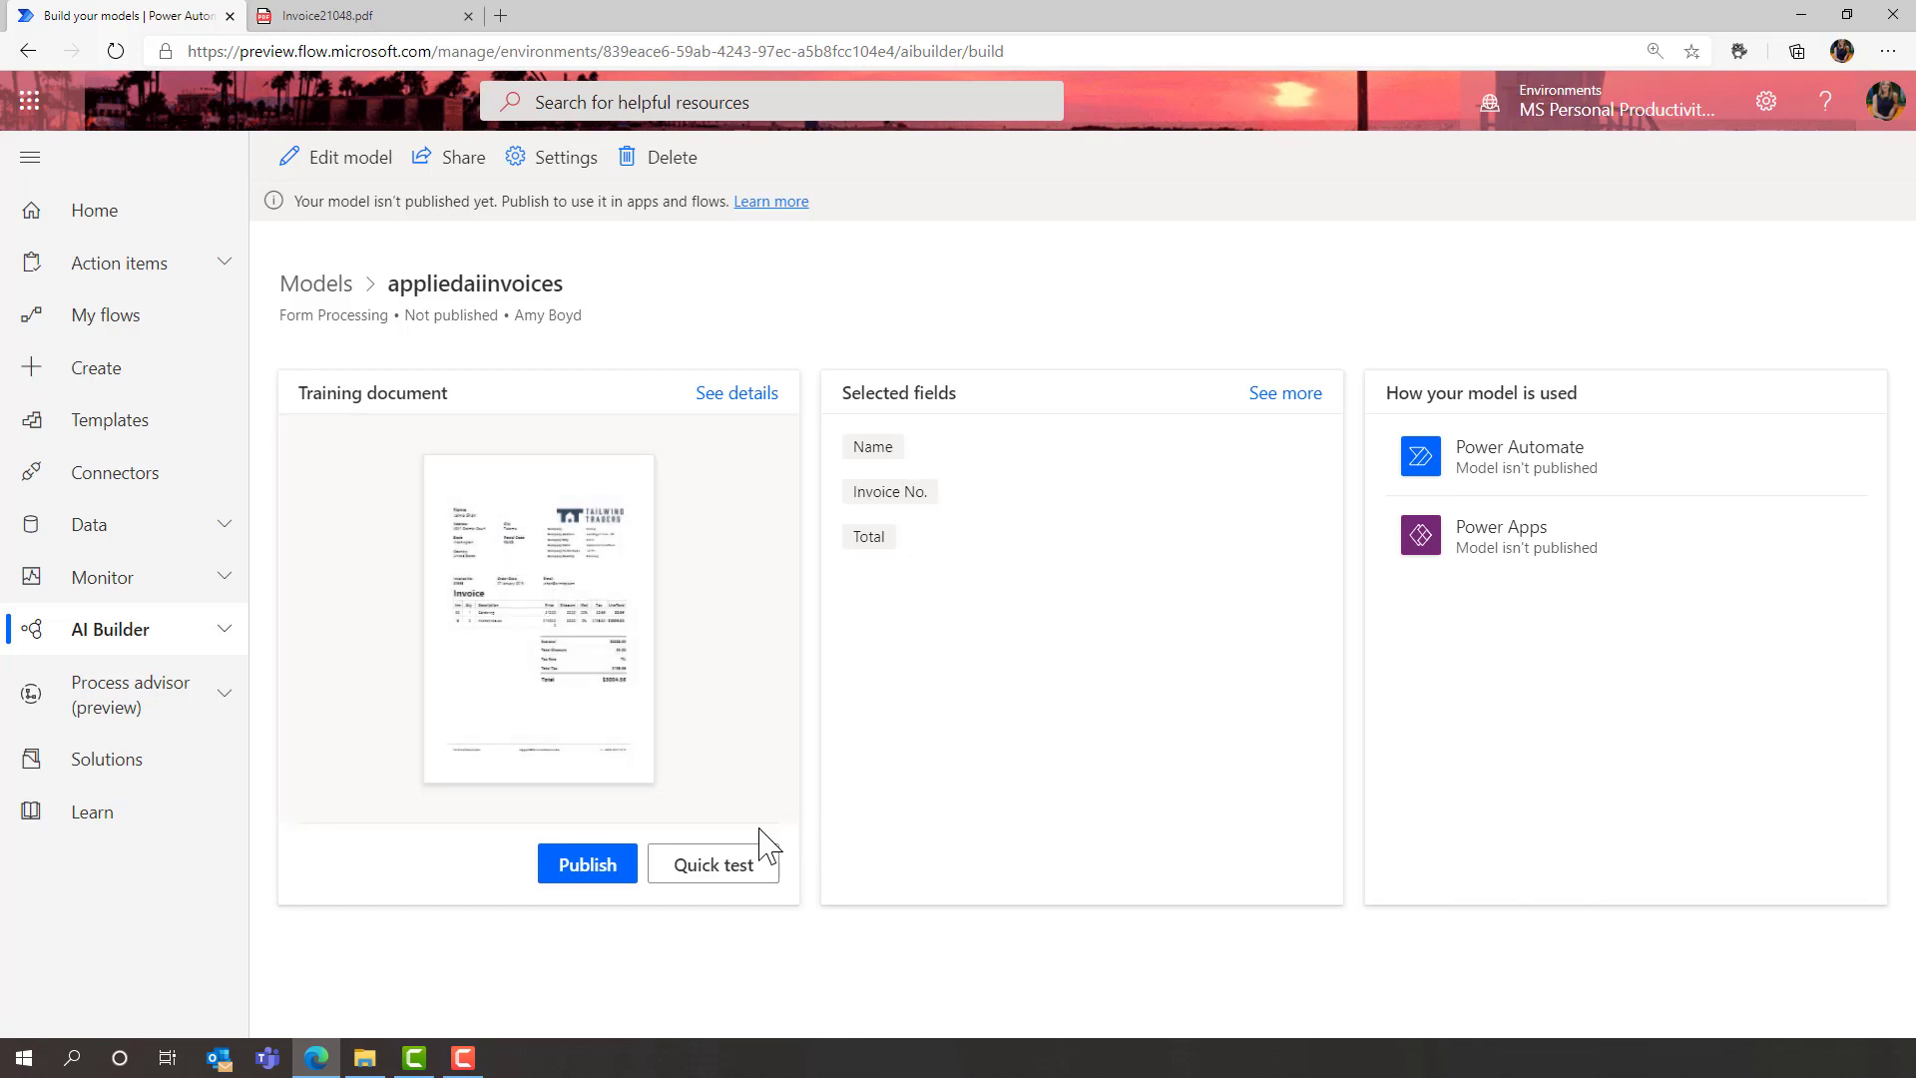
- Run a quick test of the model on an invoice uploaded from the device and examine the extracted fields
left_click(694, 866)
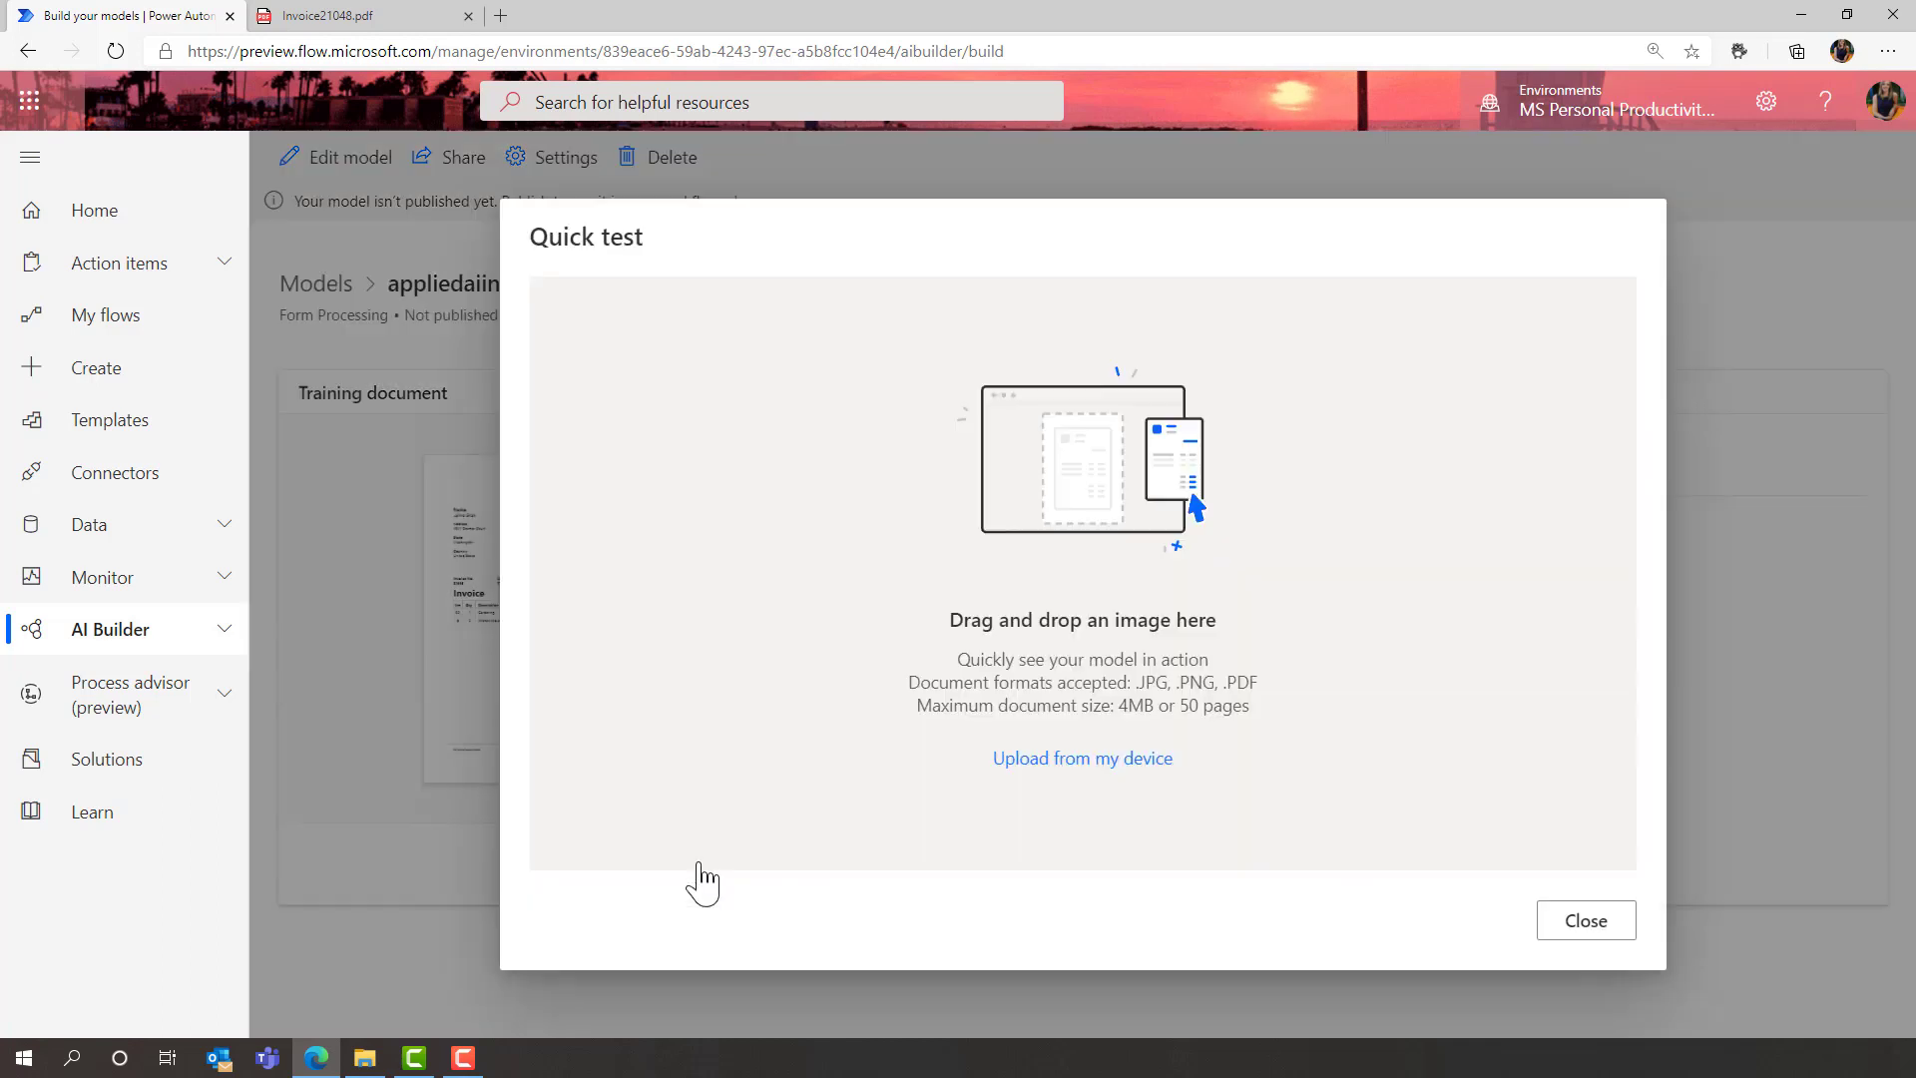
left_click(1097, 763)
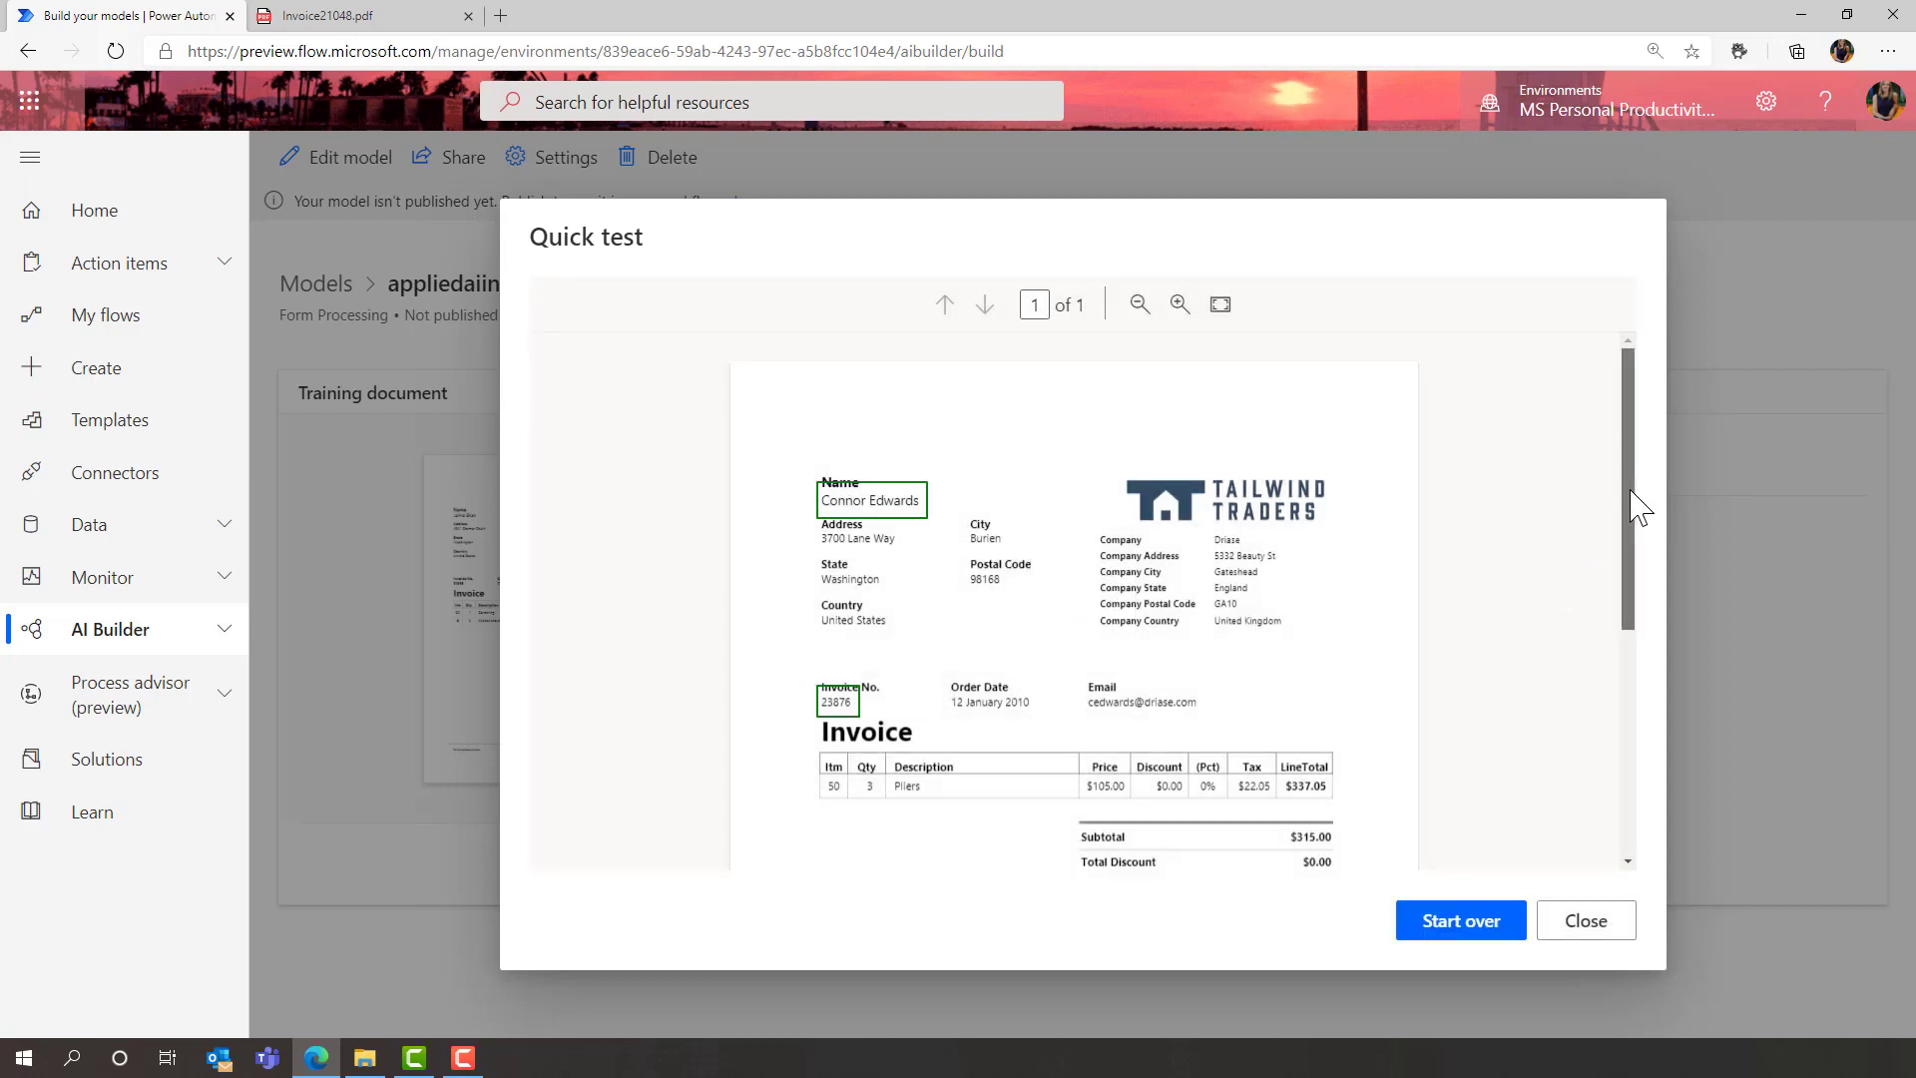
scroll(1440, 514, "down", 2)
mouse_move(873, 419)
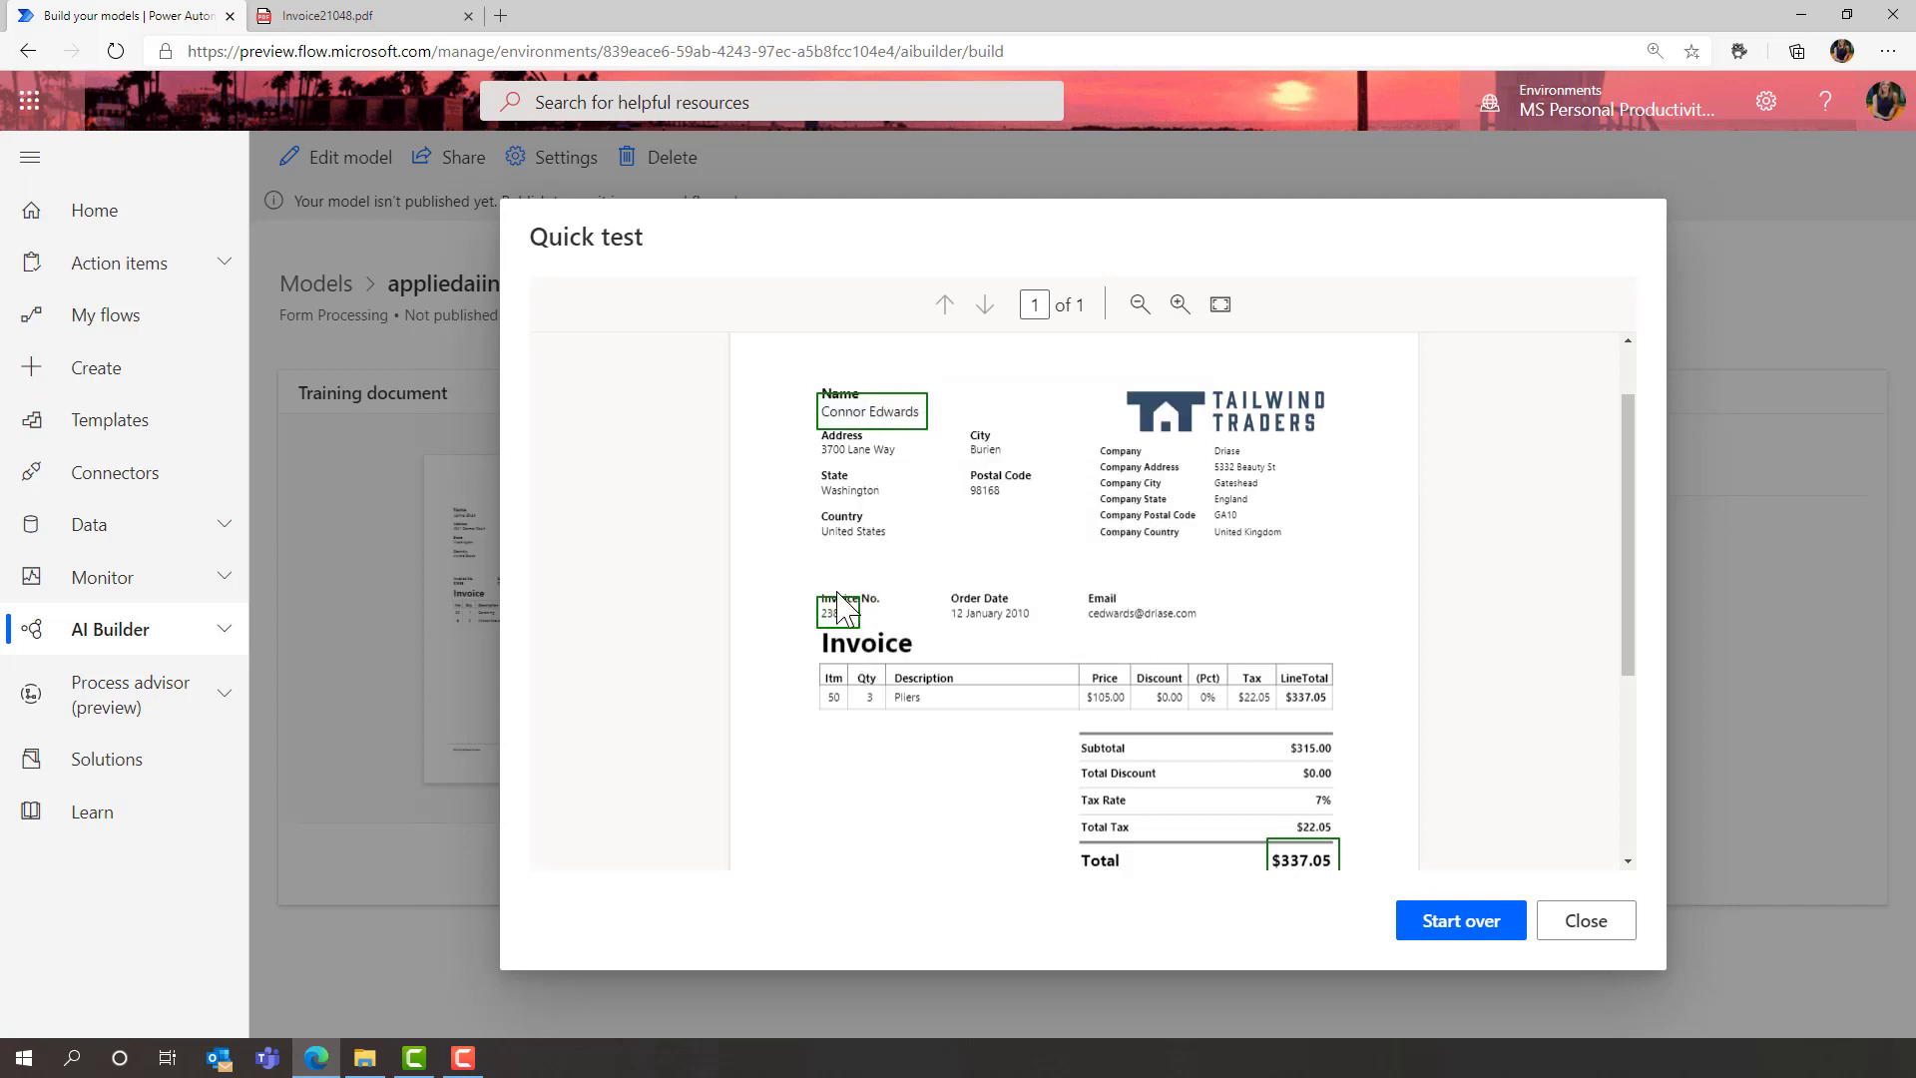
- Check the fields detected on the test invoice, close the quick test and publish the appliedaiinvoices model
mouse_move(834, 614)
mouse_move(1307, 865)
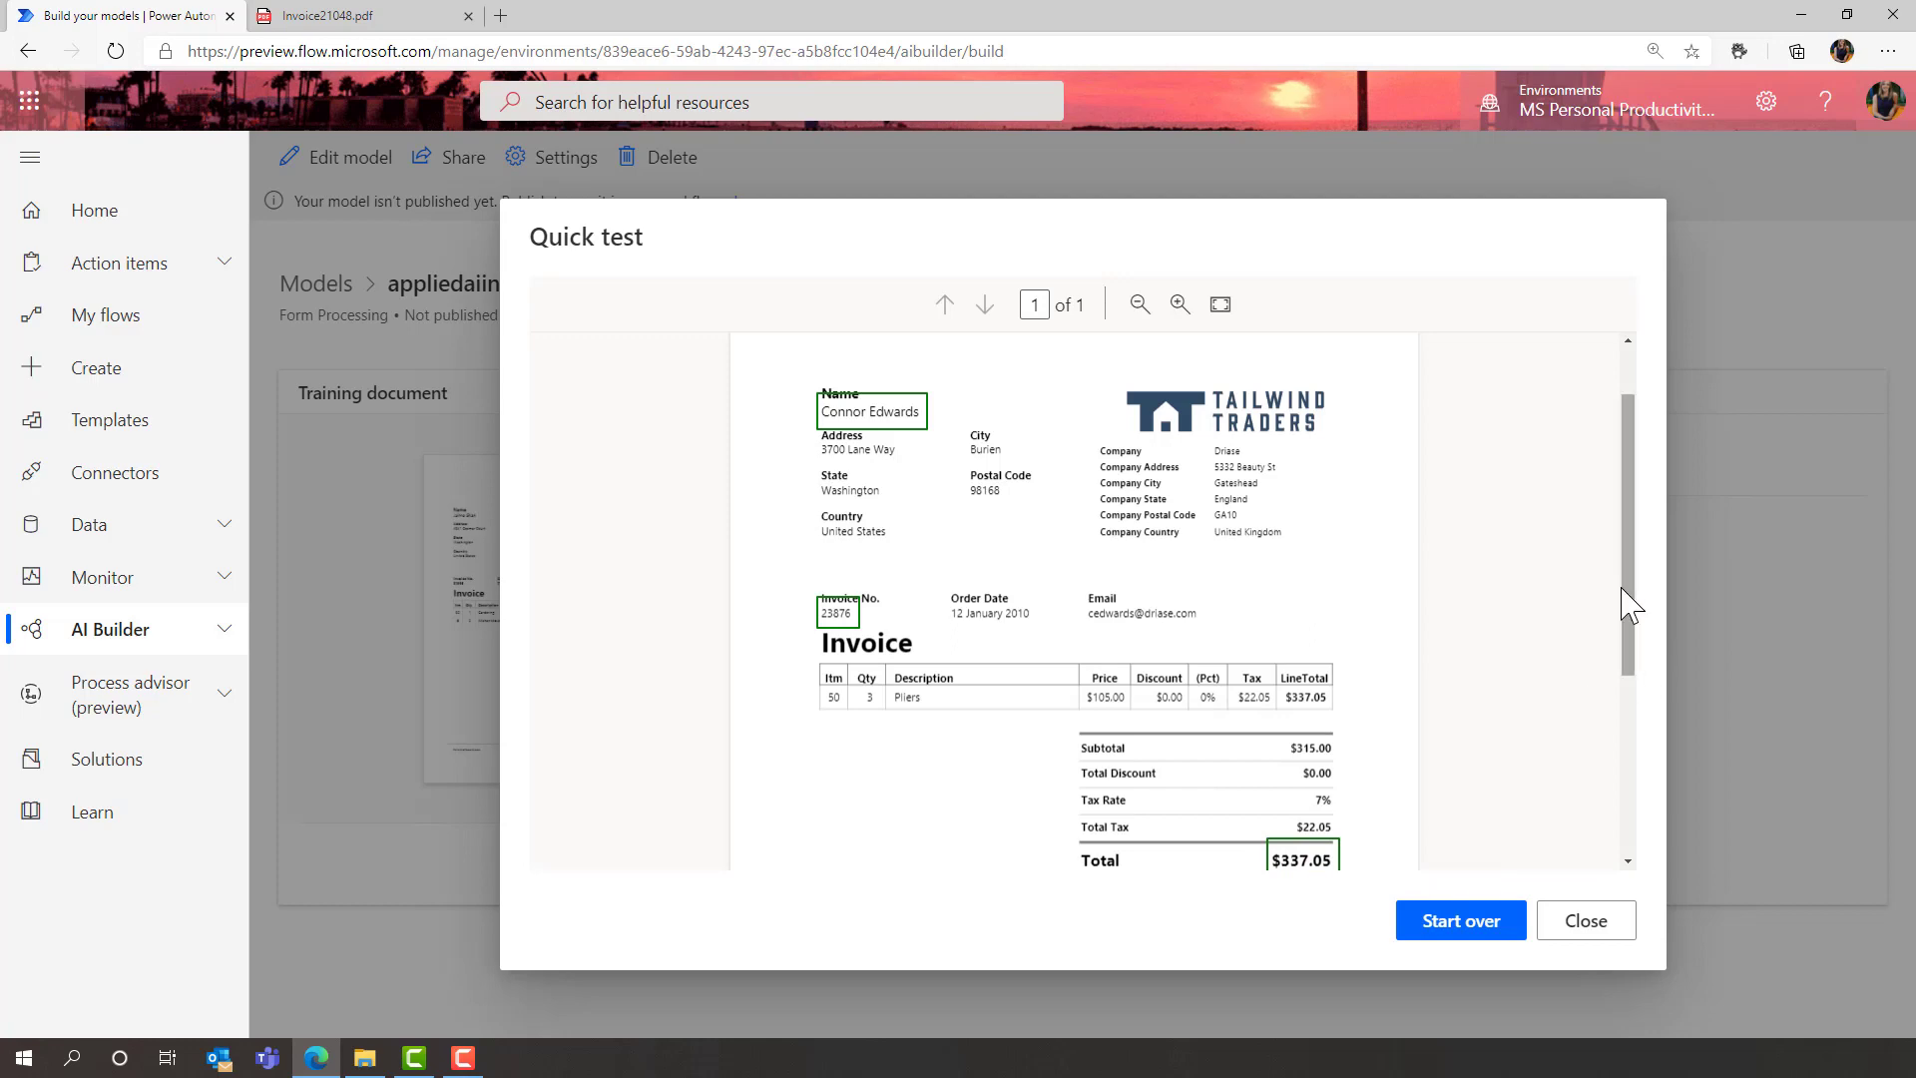
left_click(1573, 926)
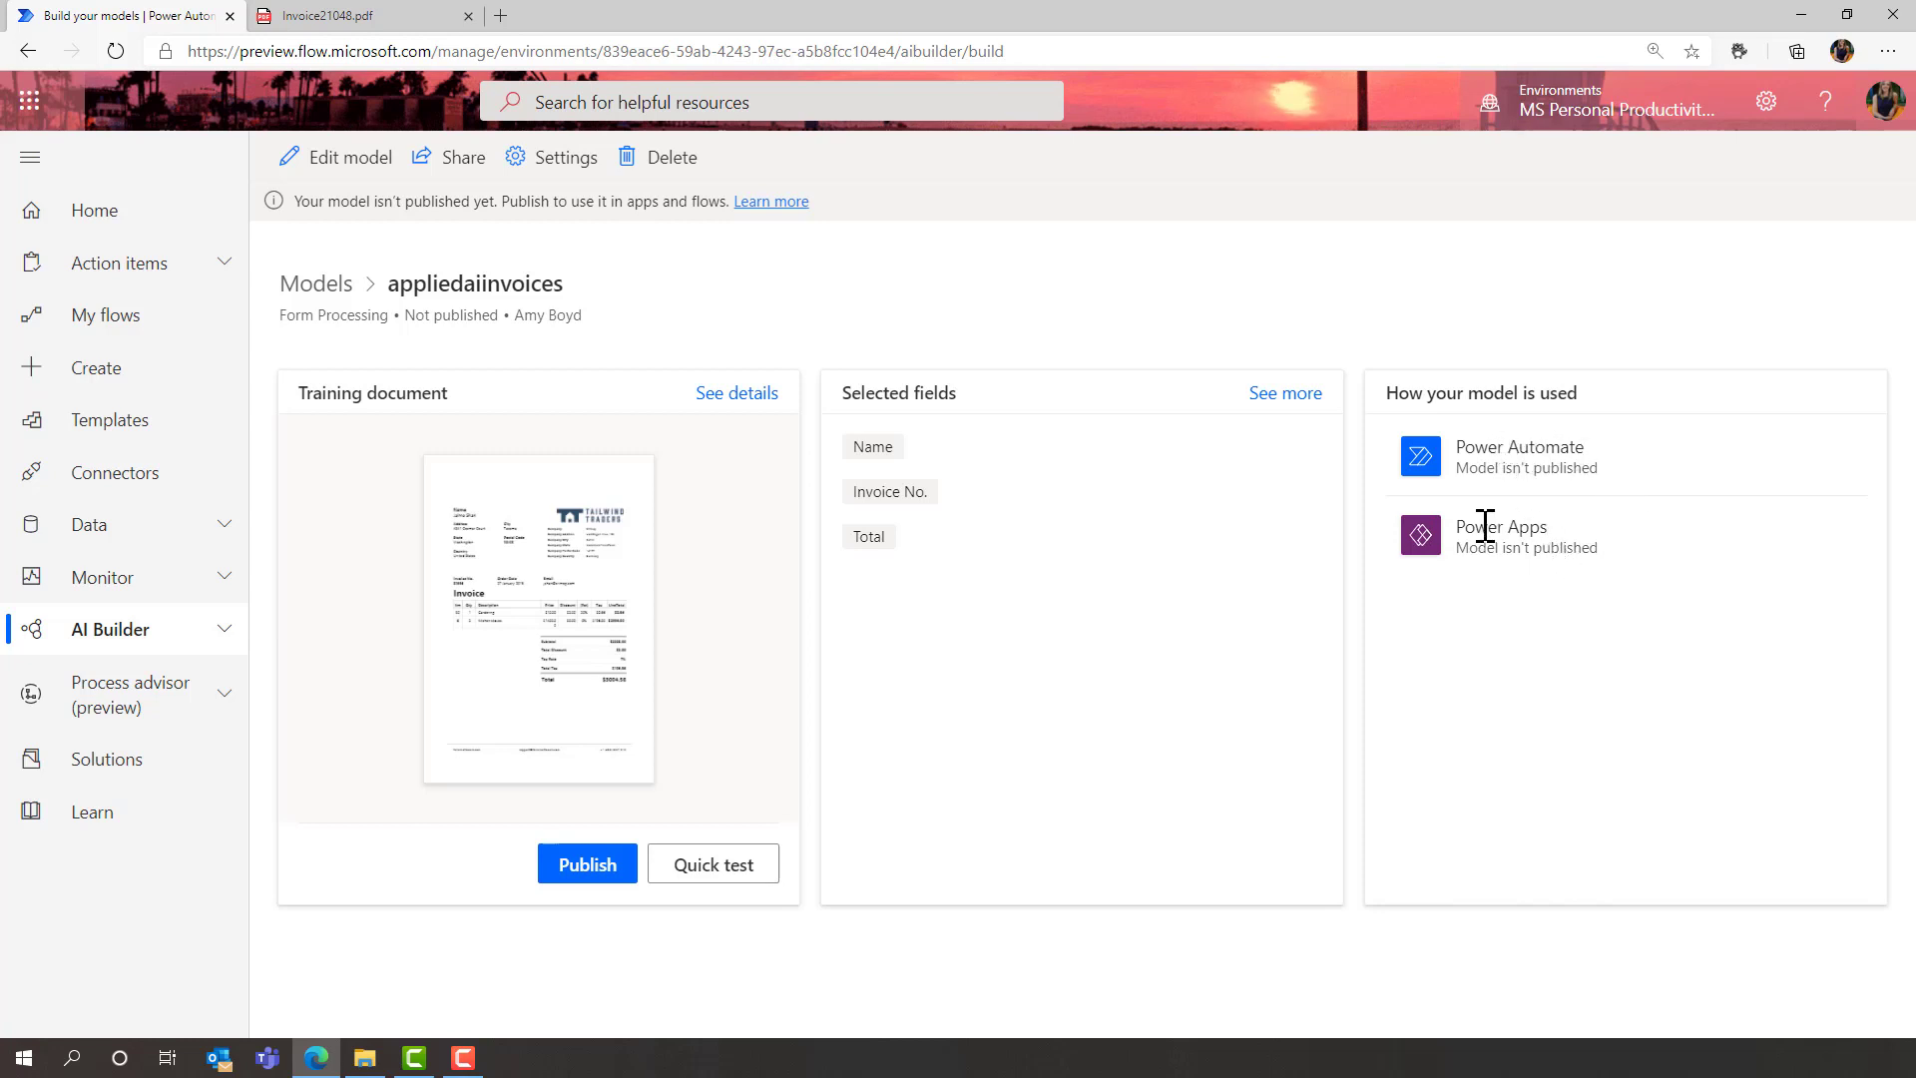
left_click(574, 868)
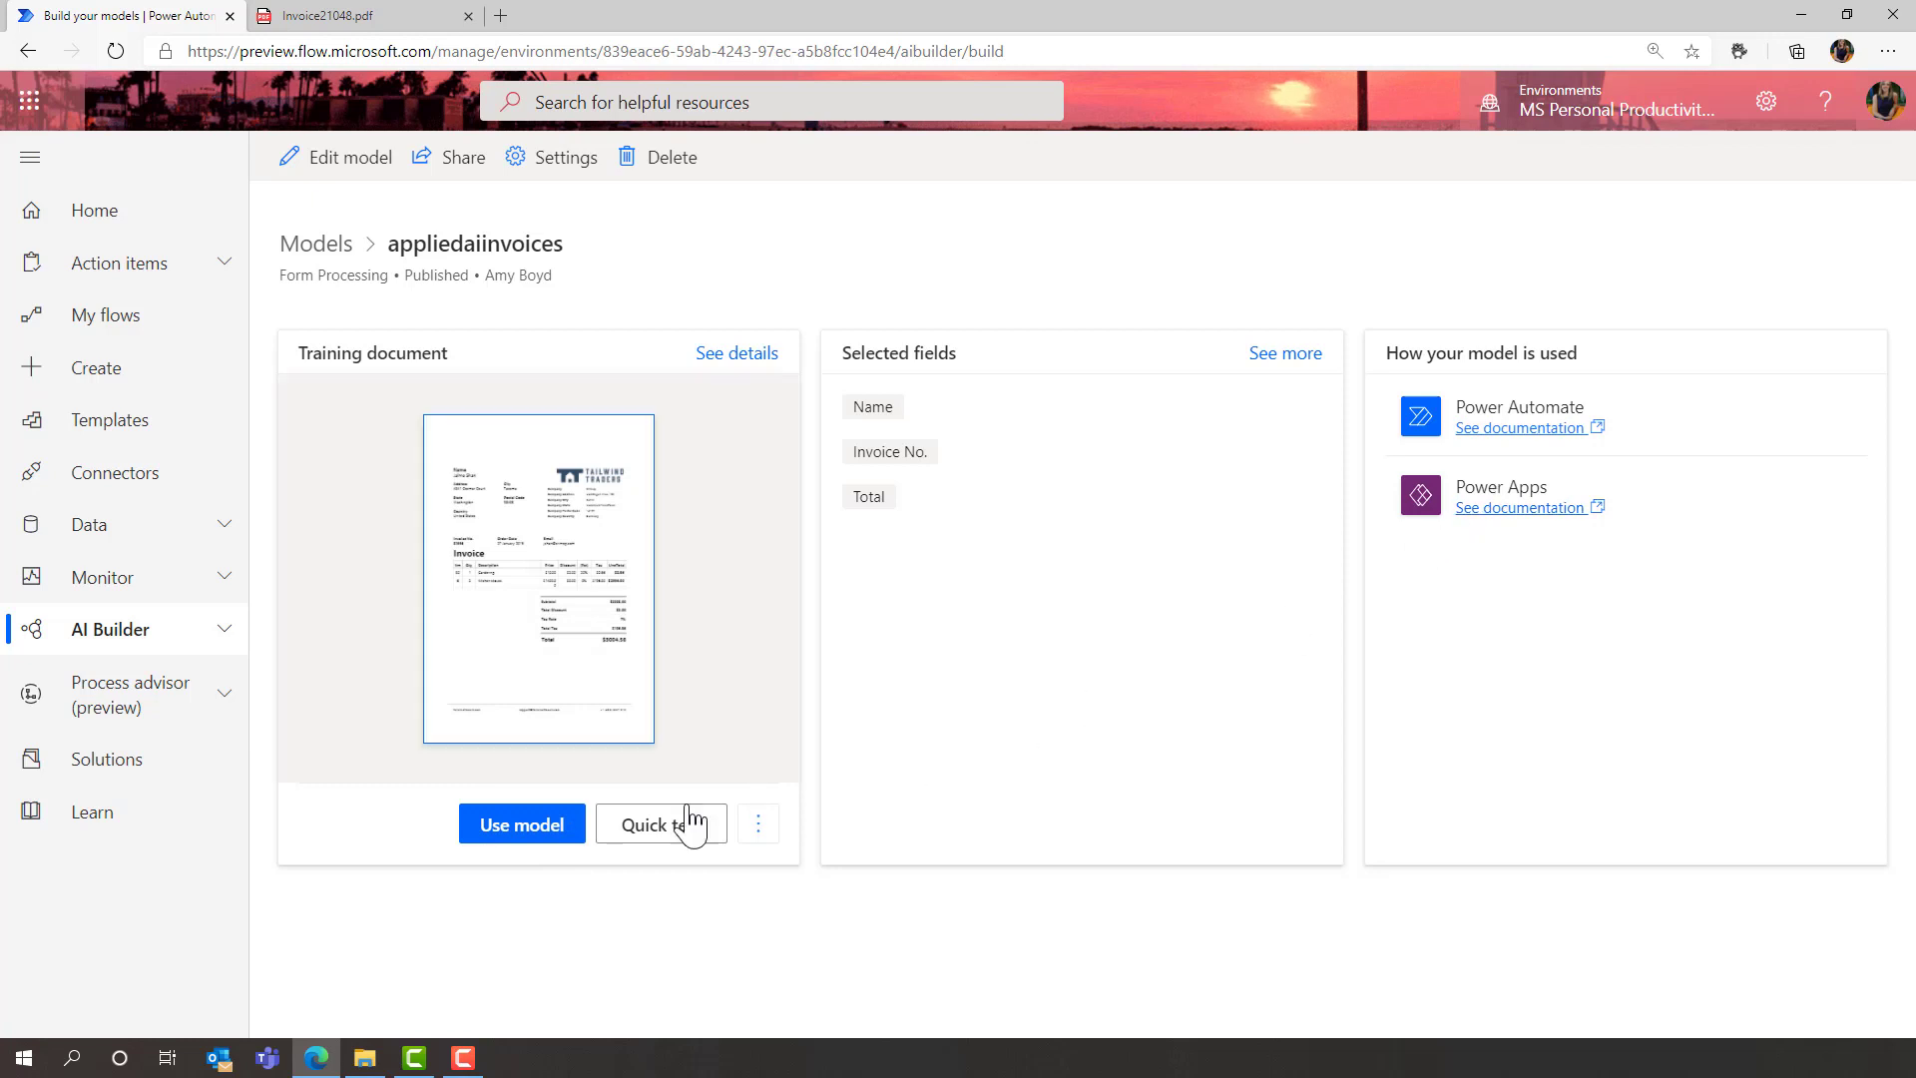
- Create a new canvas app from the published model and enlarge its form processor to about 561 wide by 881 high
left_click(551, 826)
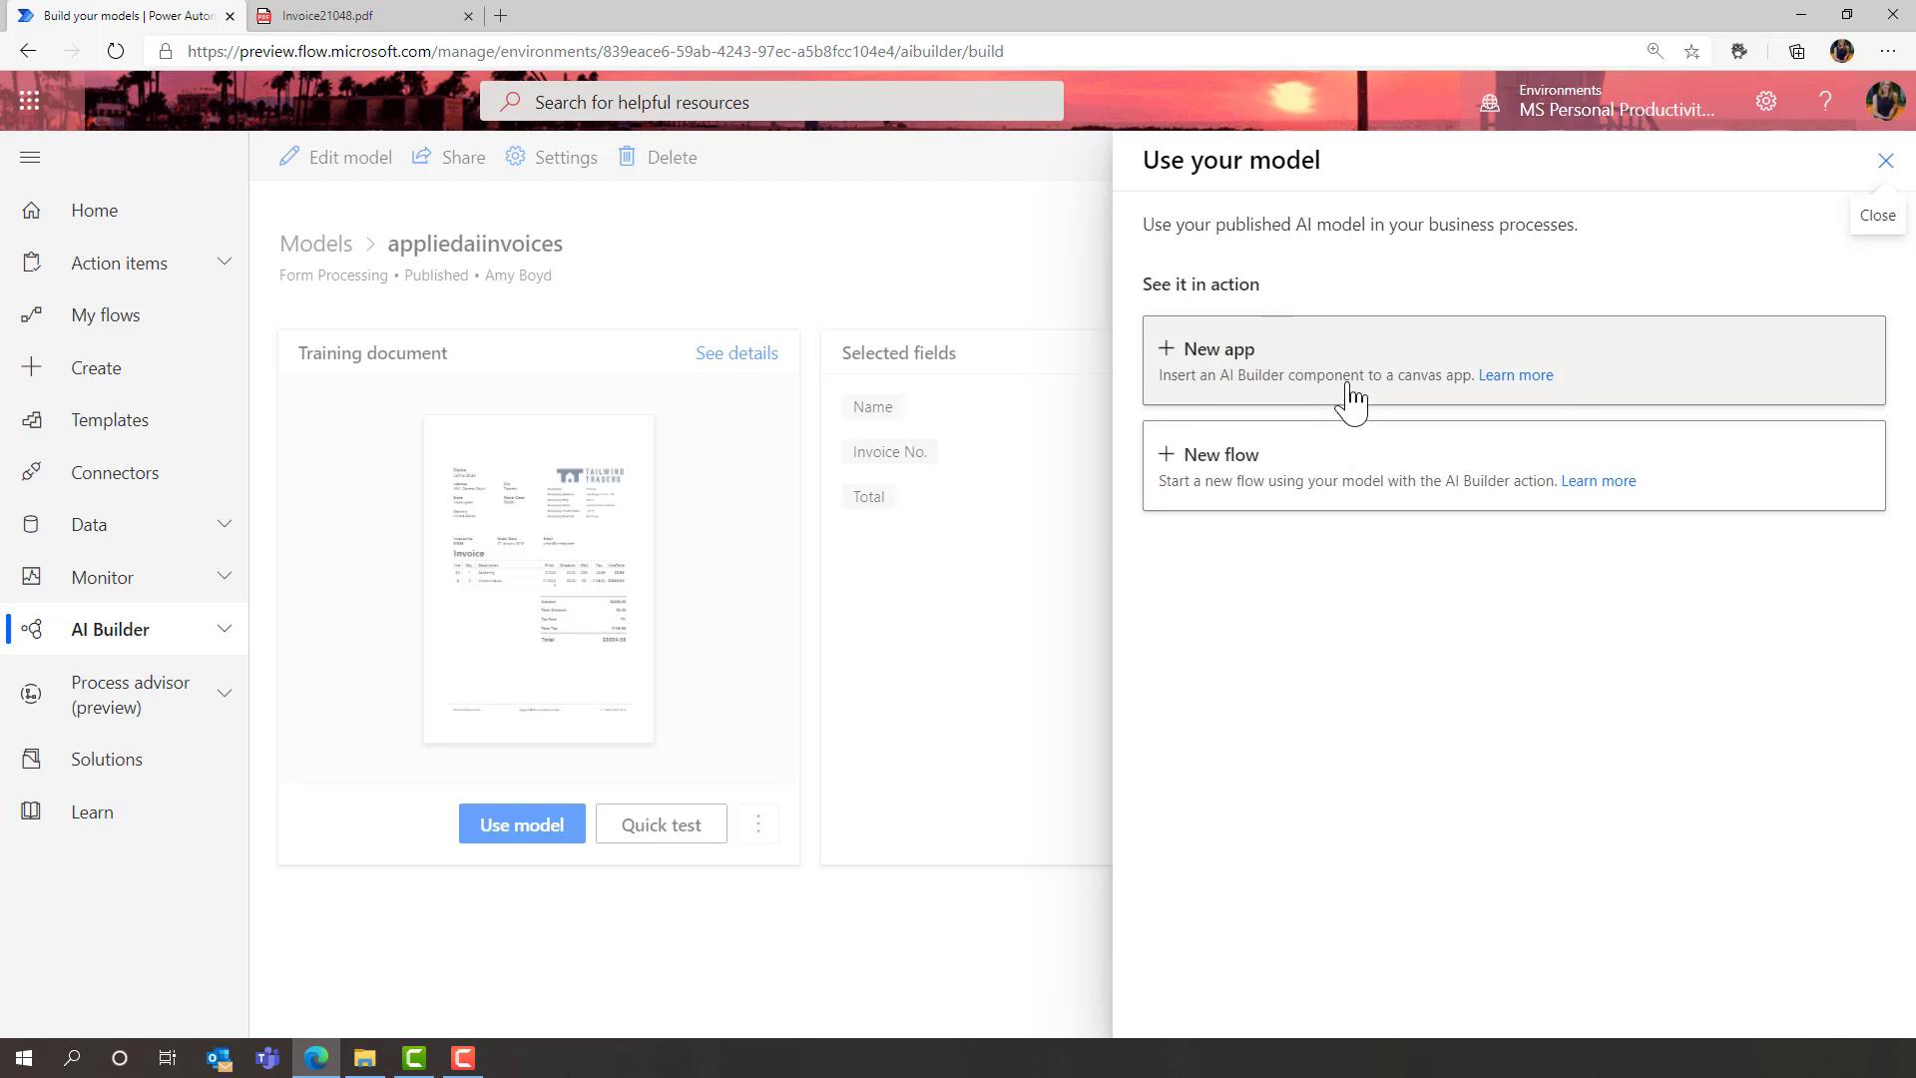
left_click(1237, 367)
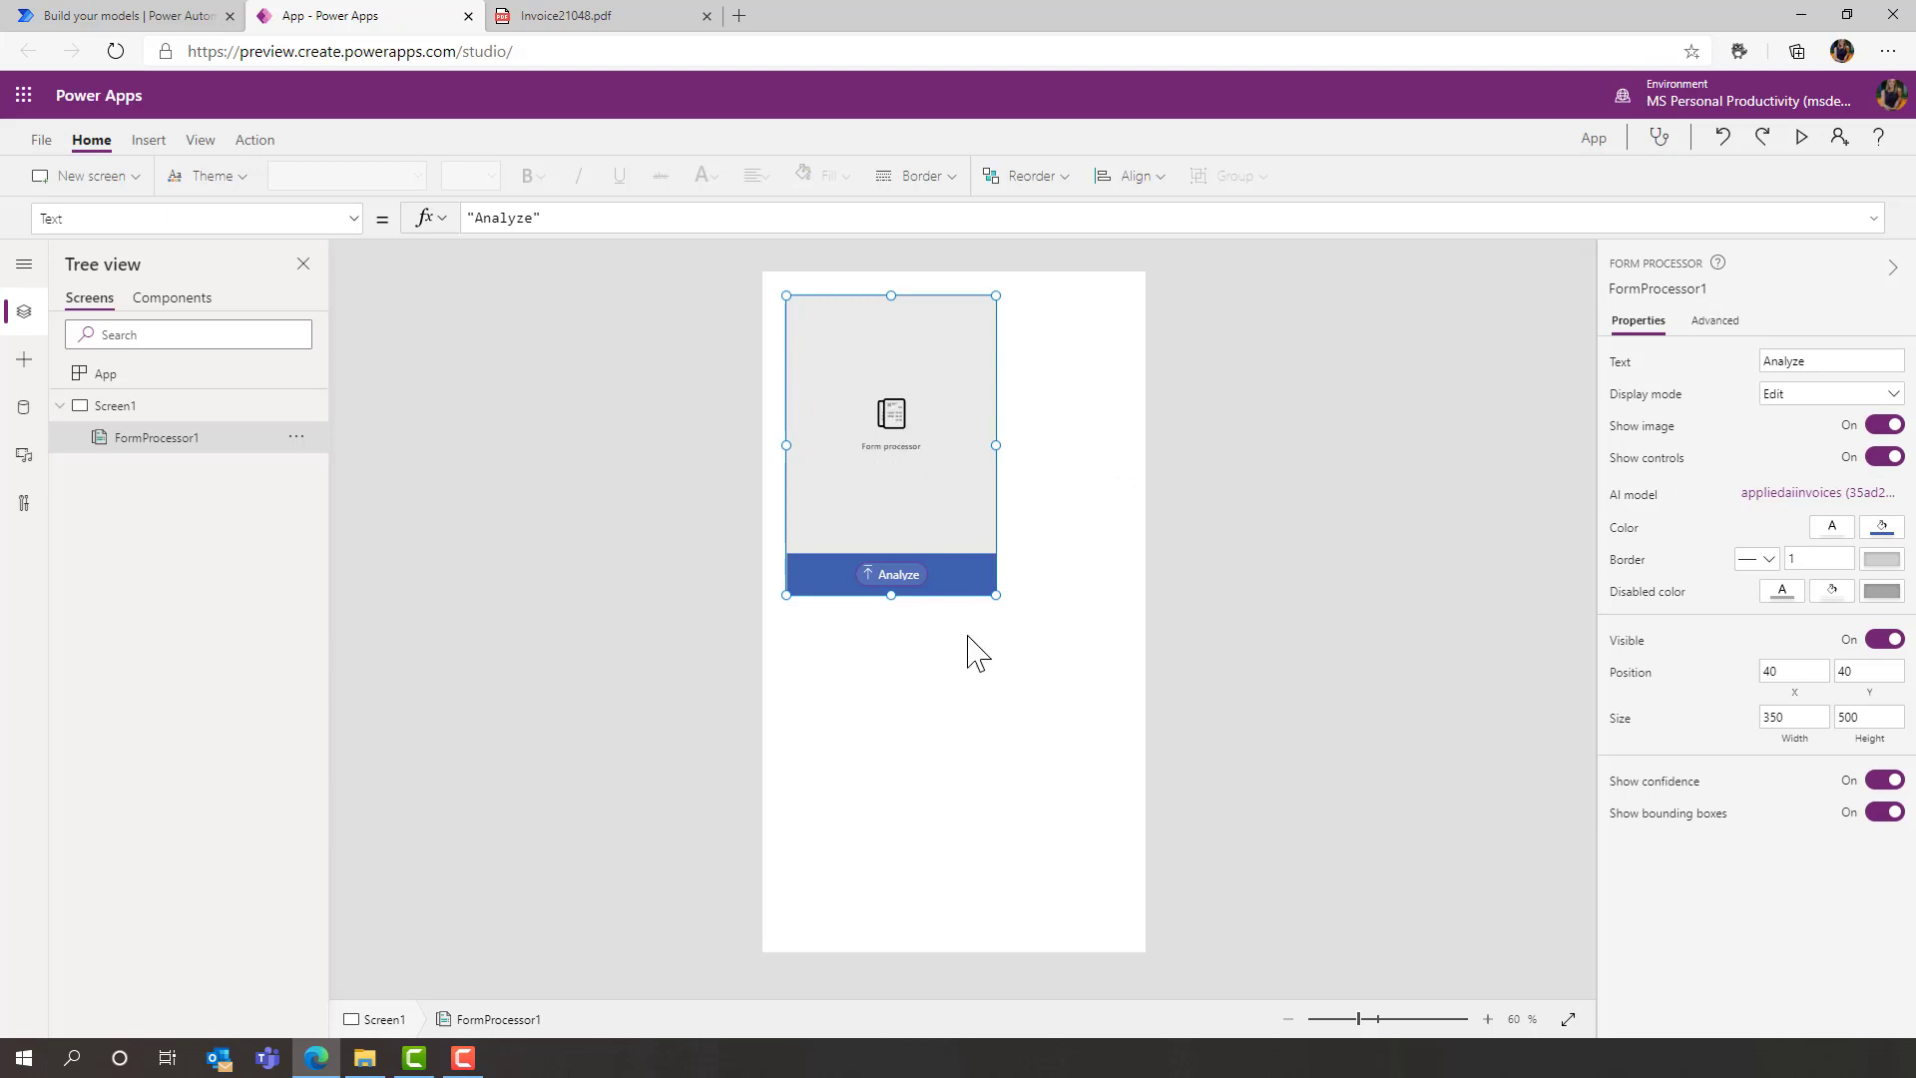
left_click_drag(994, 599, 1122, 824)
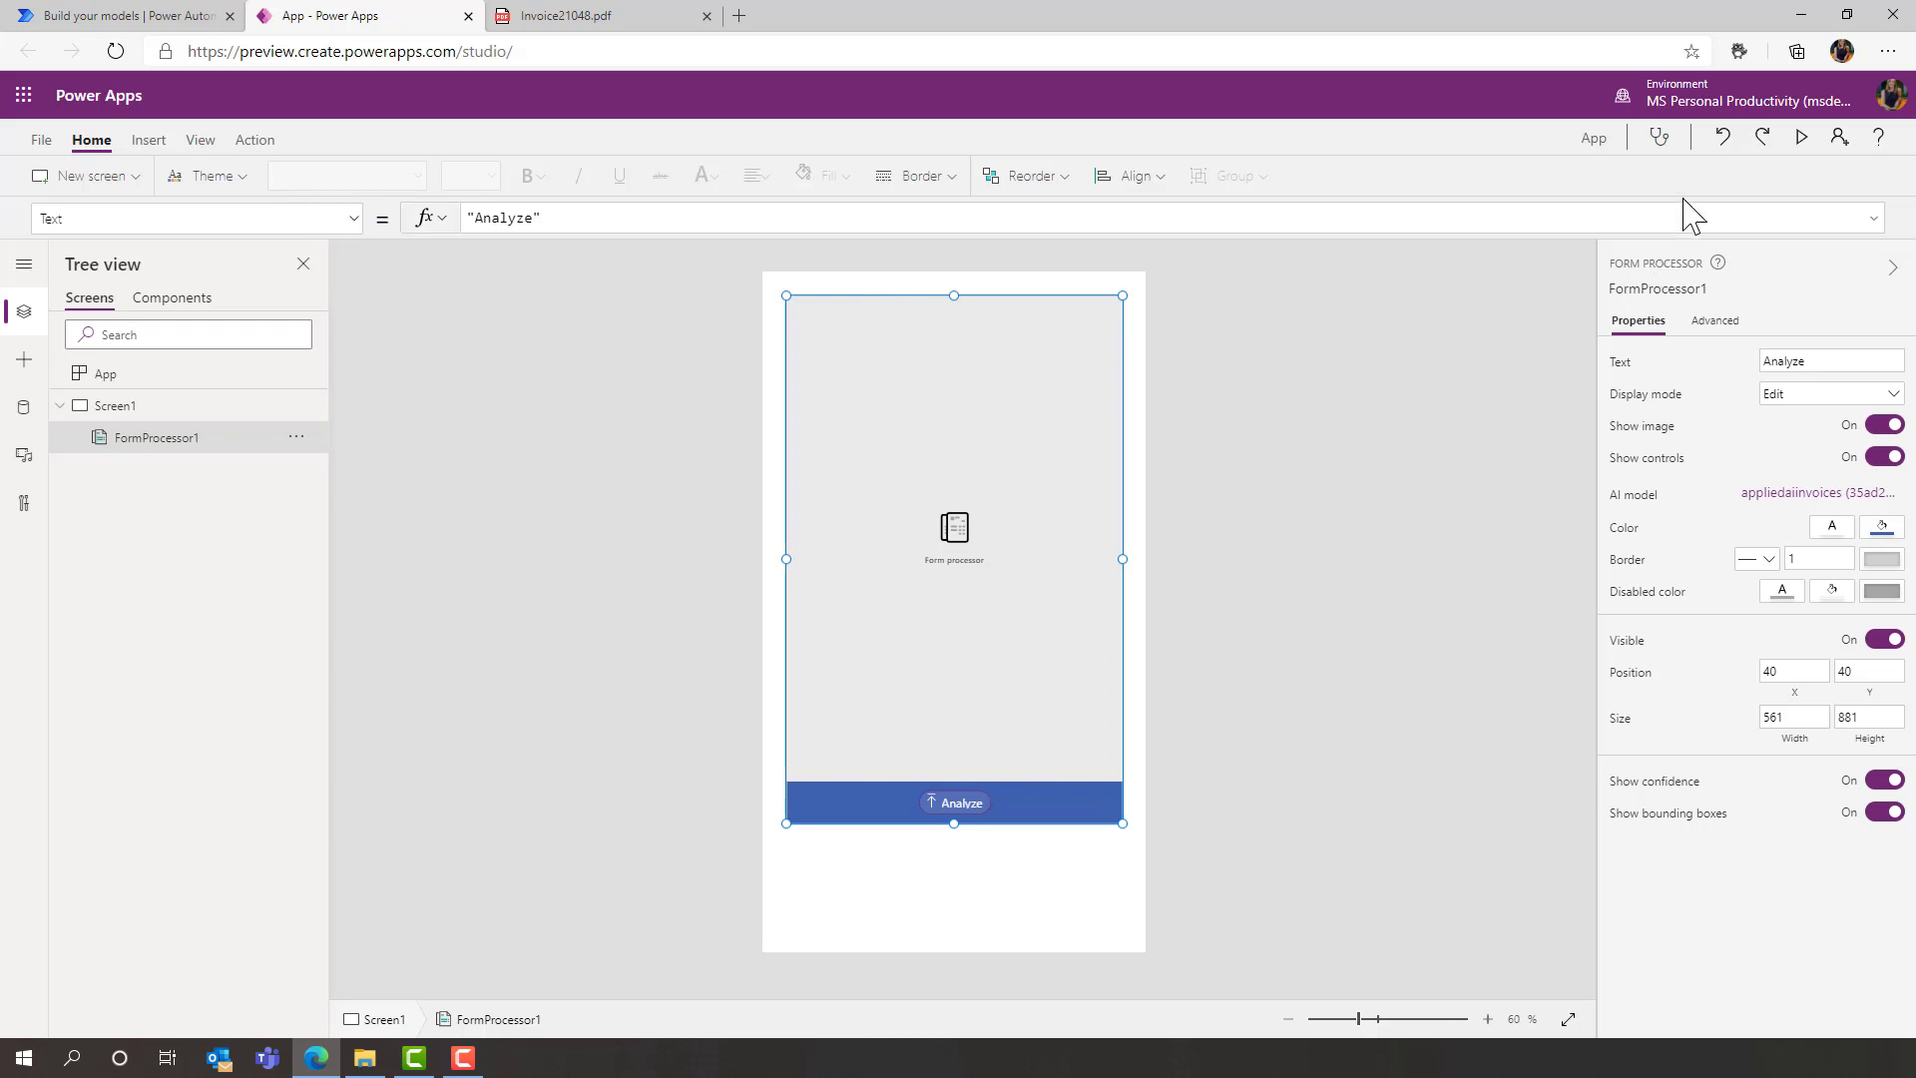
- Preview the app, analyze the Invoice25232 file with the form processor, and return to the editor, dismissing the tip
left_click(1804, 147)
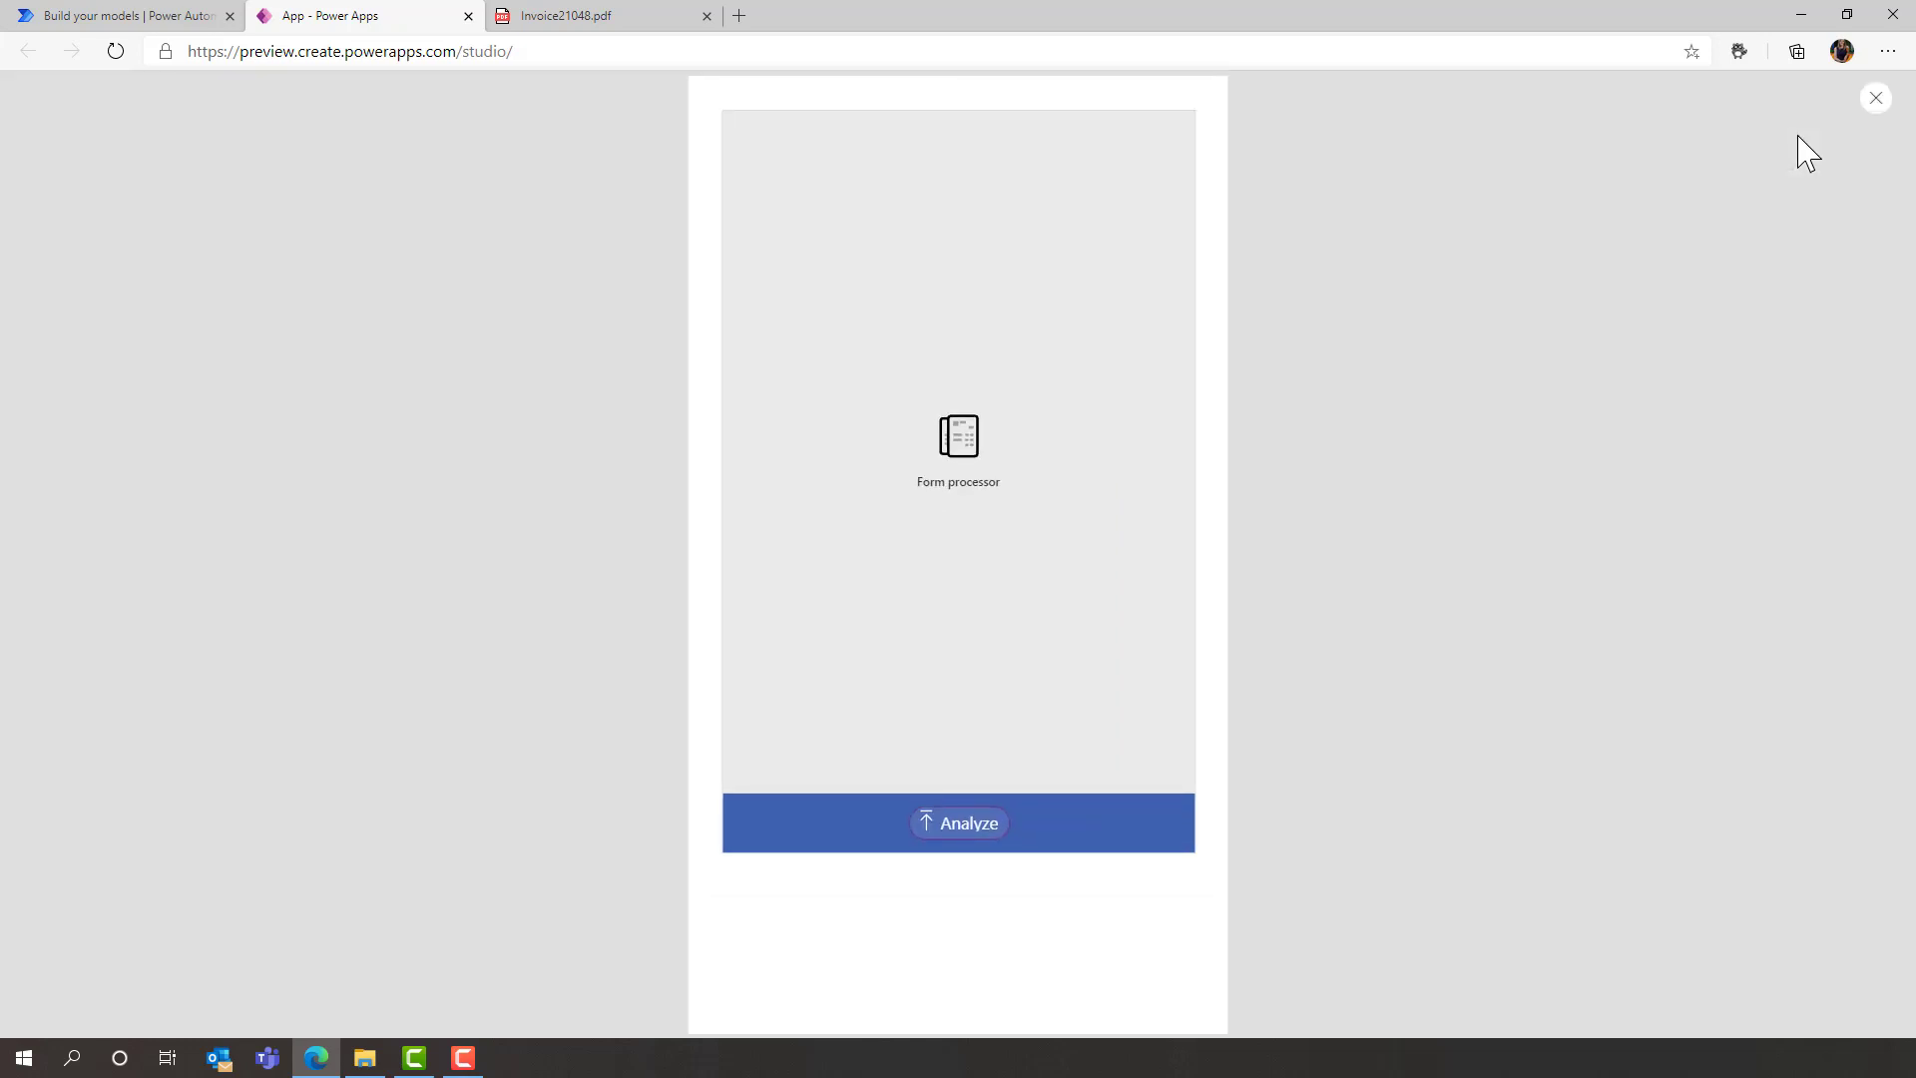
left_click(973, 845)
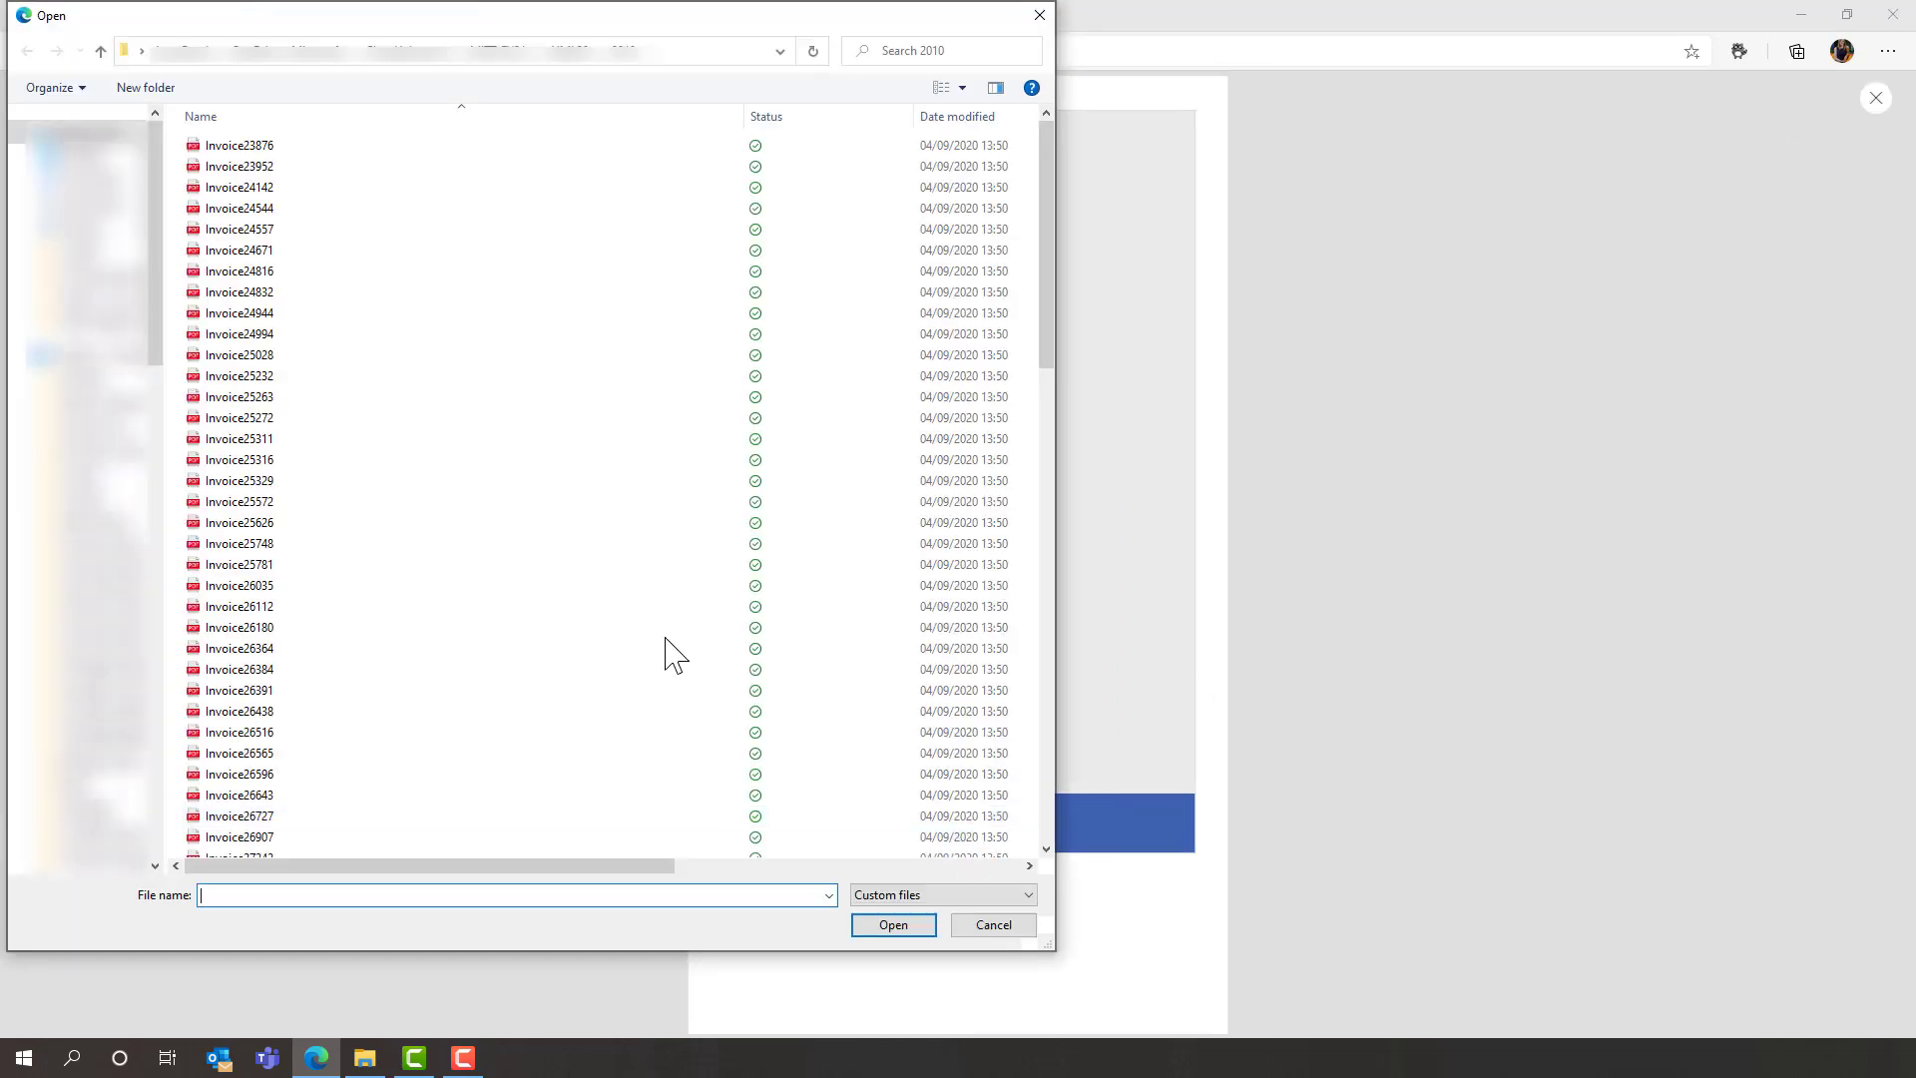
left_click(256, 376)
left_click(893, 925)
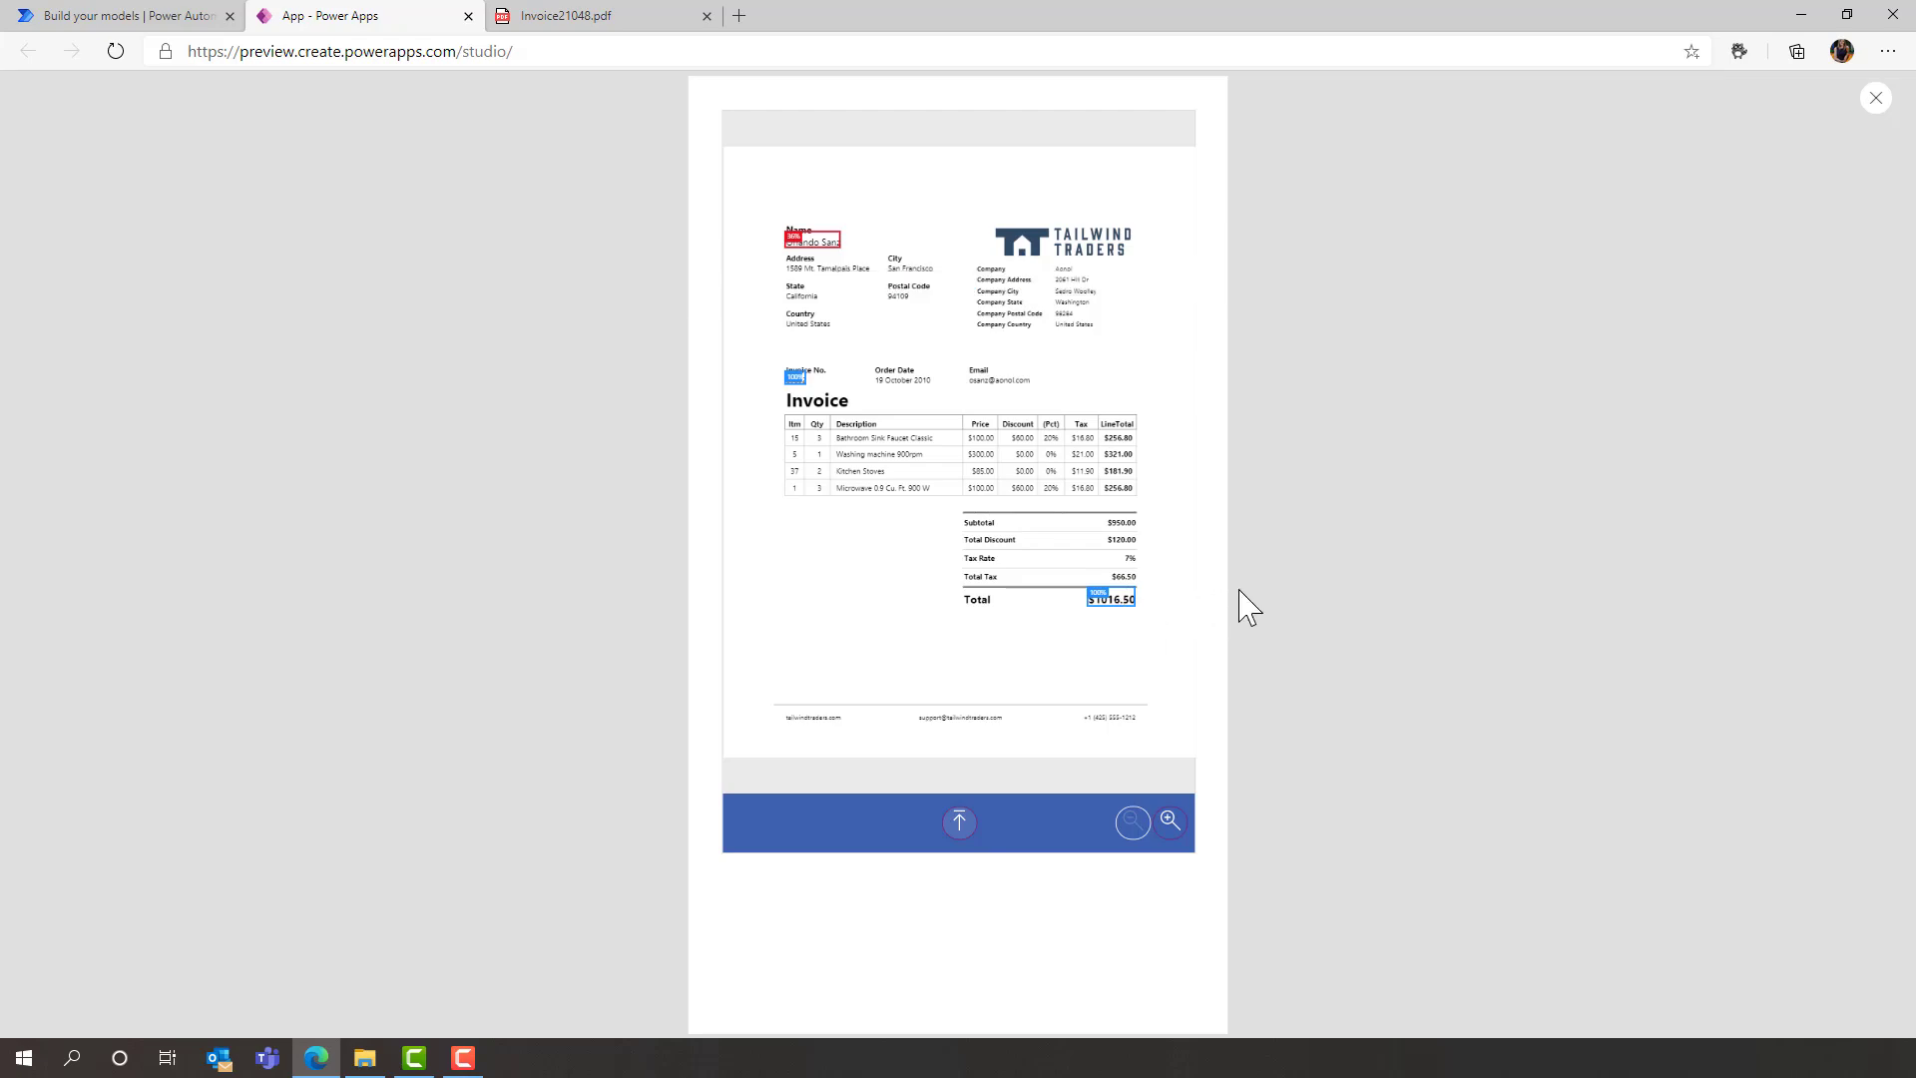
left_click(1876, 97)
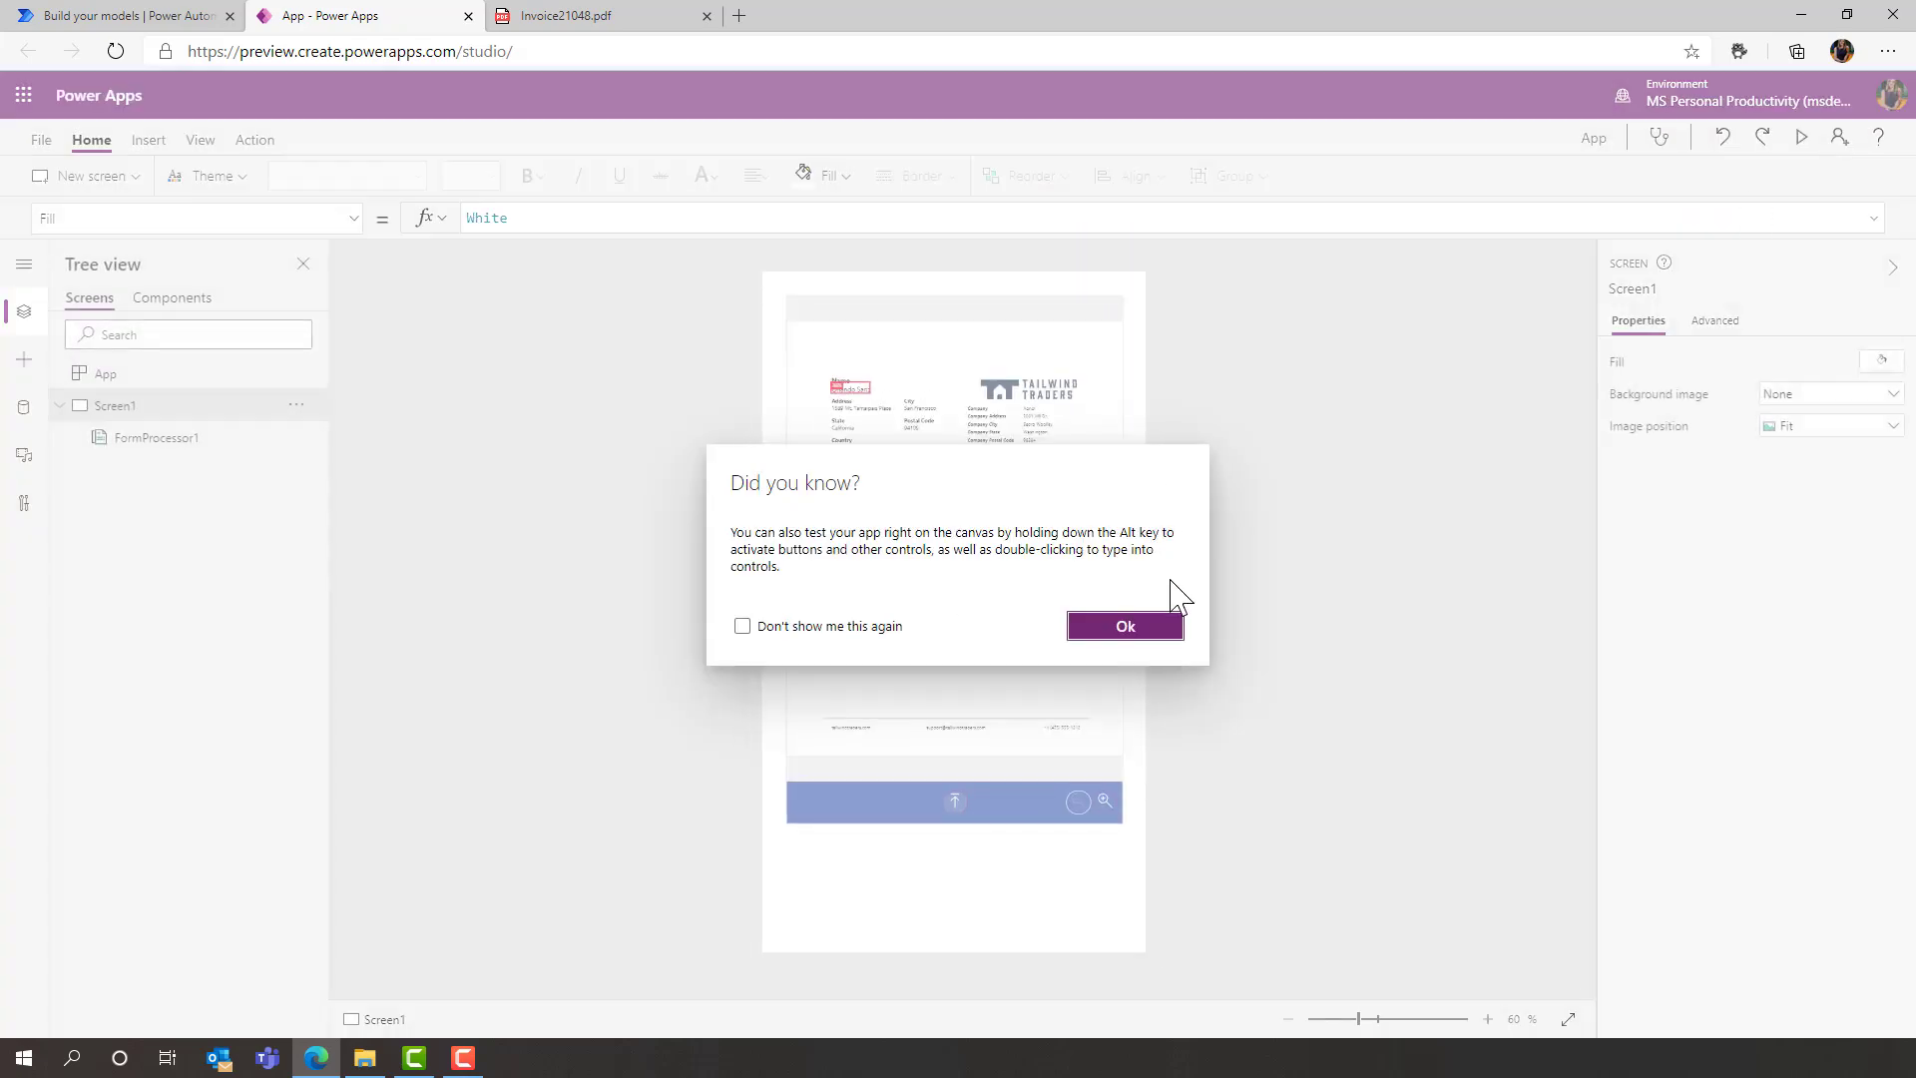
left_click(1125, 629)
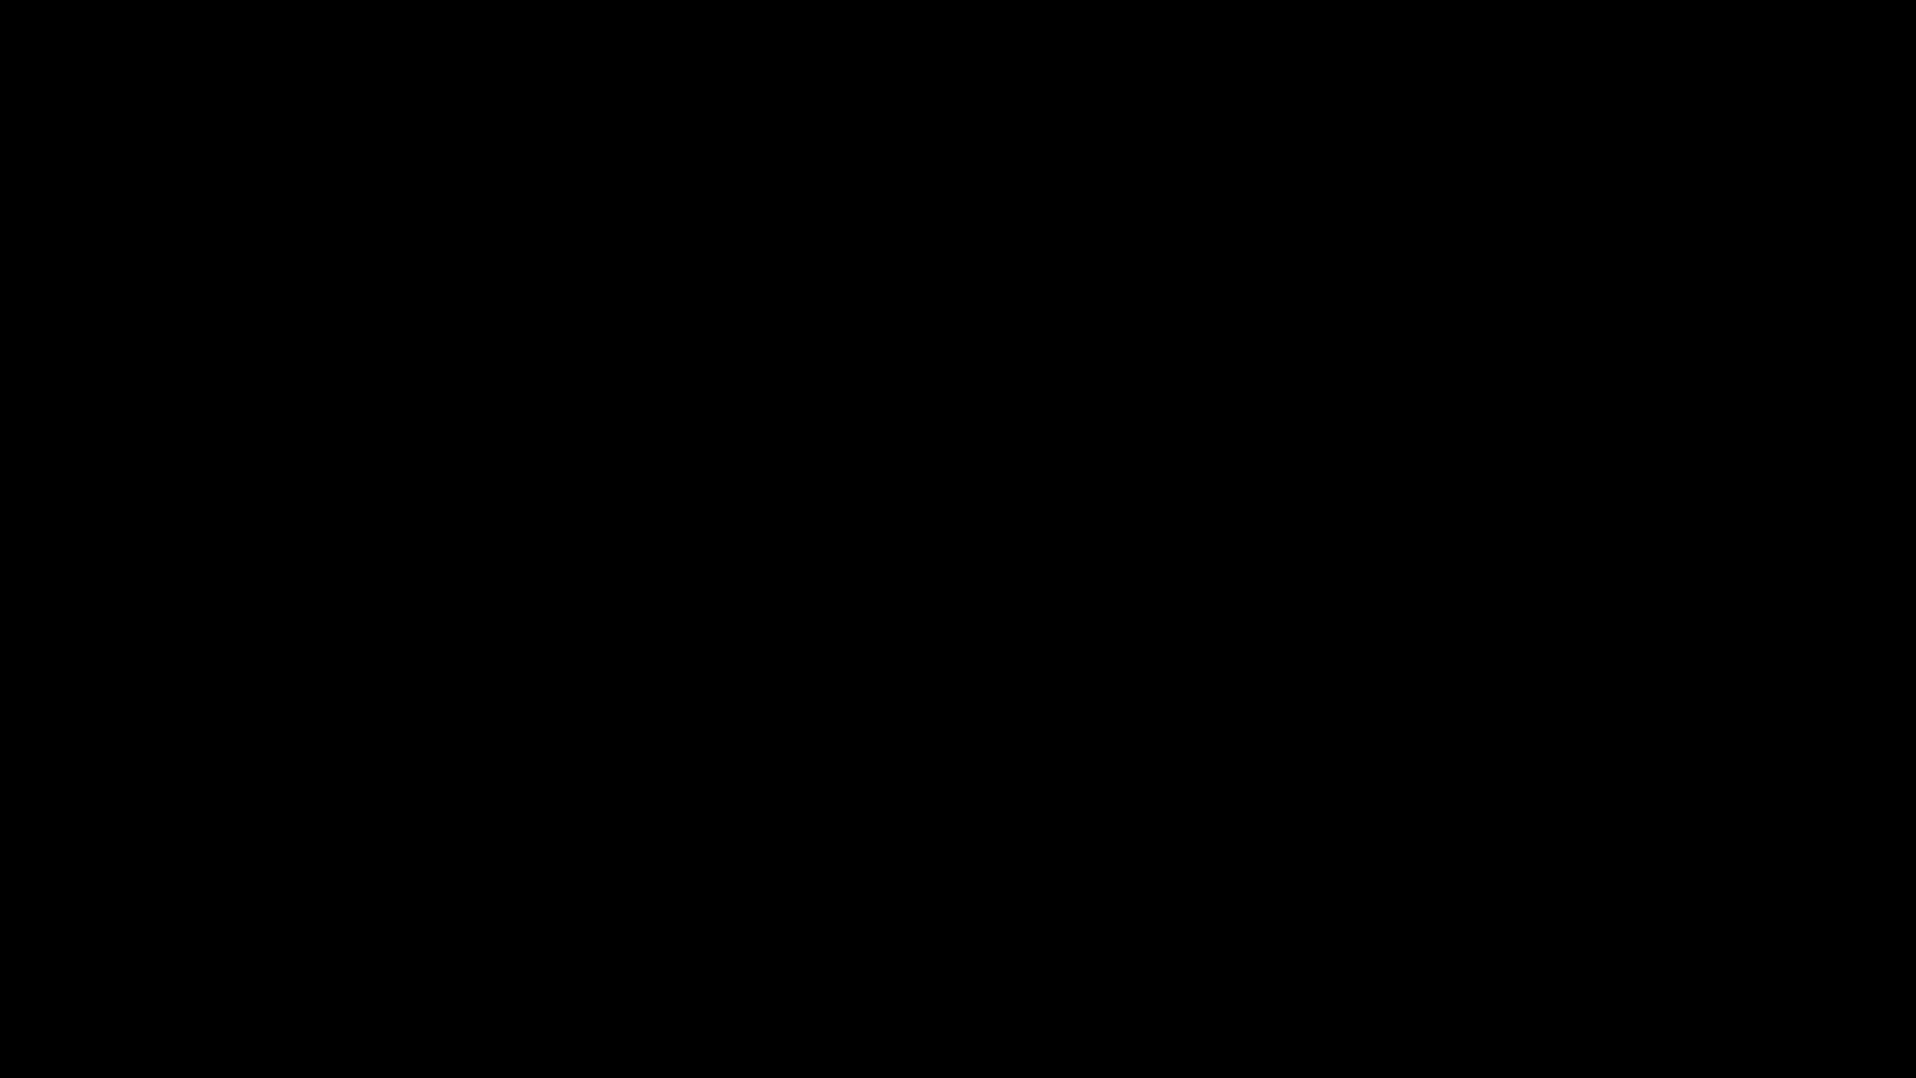